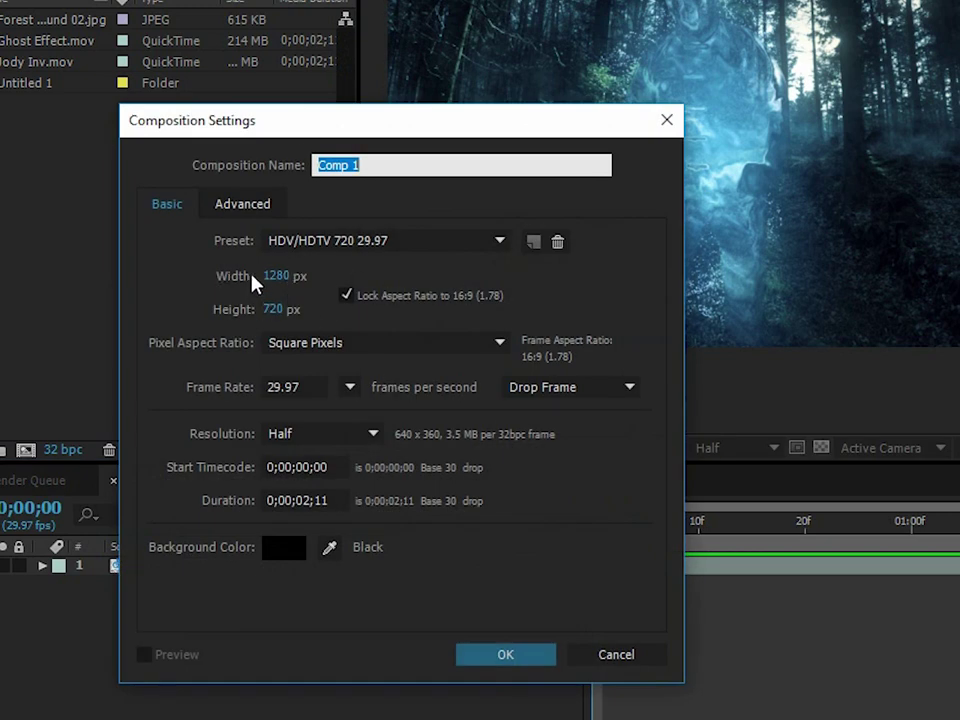
Create a 1280 × 720 composition at 29.97 fps lasting 0;00;02;11 and add the Forest Background 02.jpg image to it.
click(492, 660)
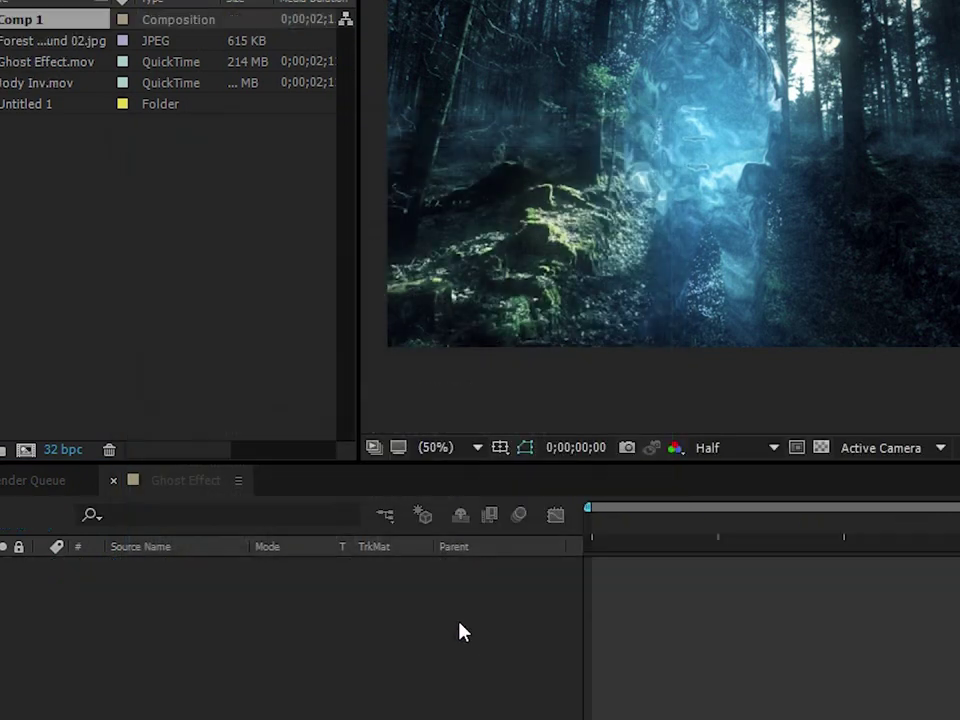
click(71, 192)
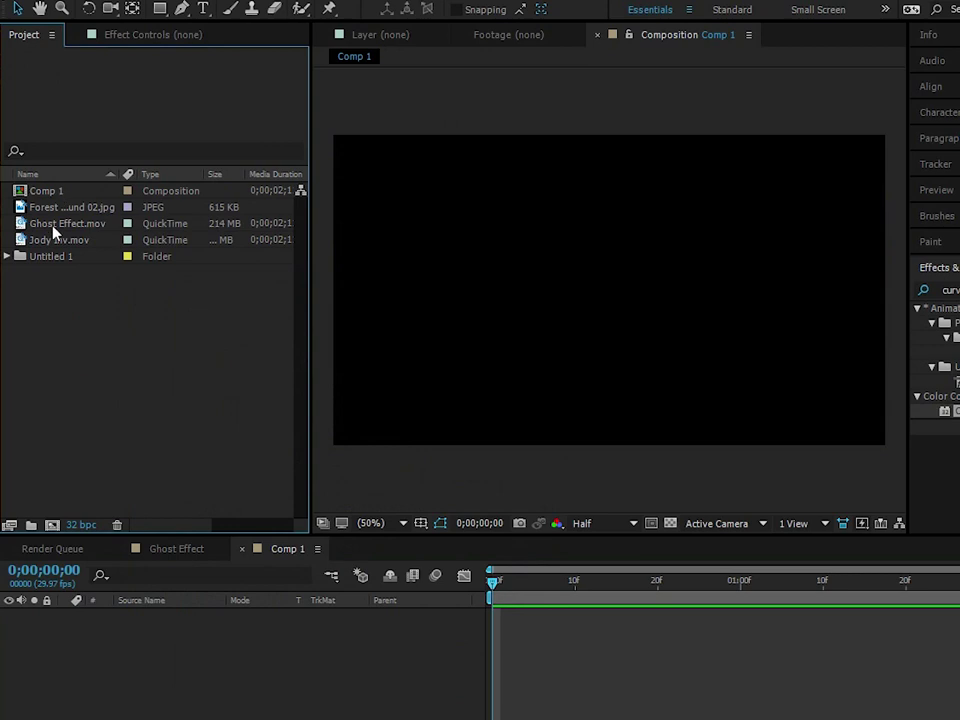
click(53, 226)
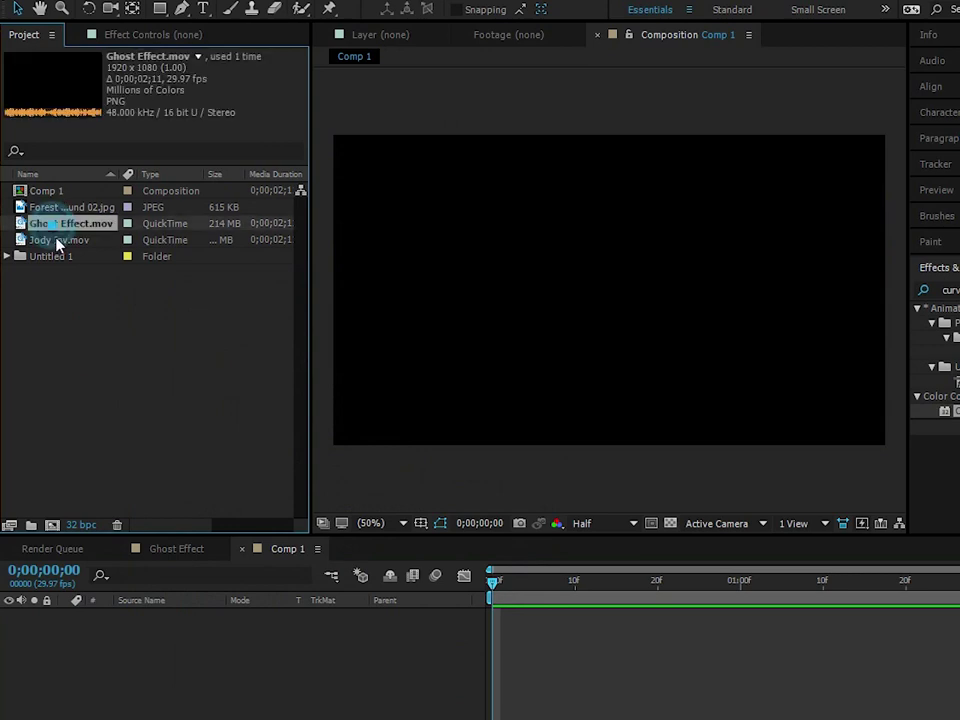
drag(64, 209, 340, 660)
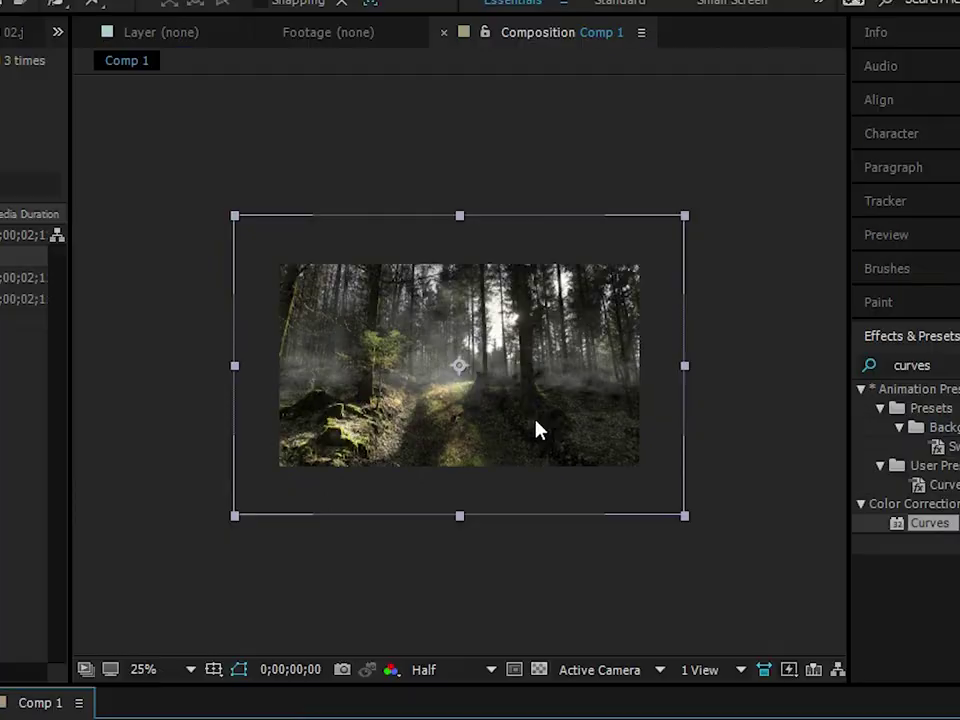
Fit the forest background layer to the composition's width.
right_click(520, 430)
mouse_move(611, 250)
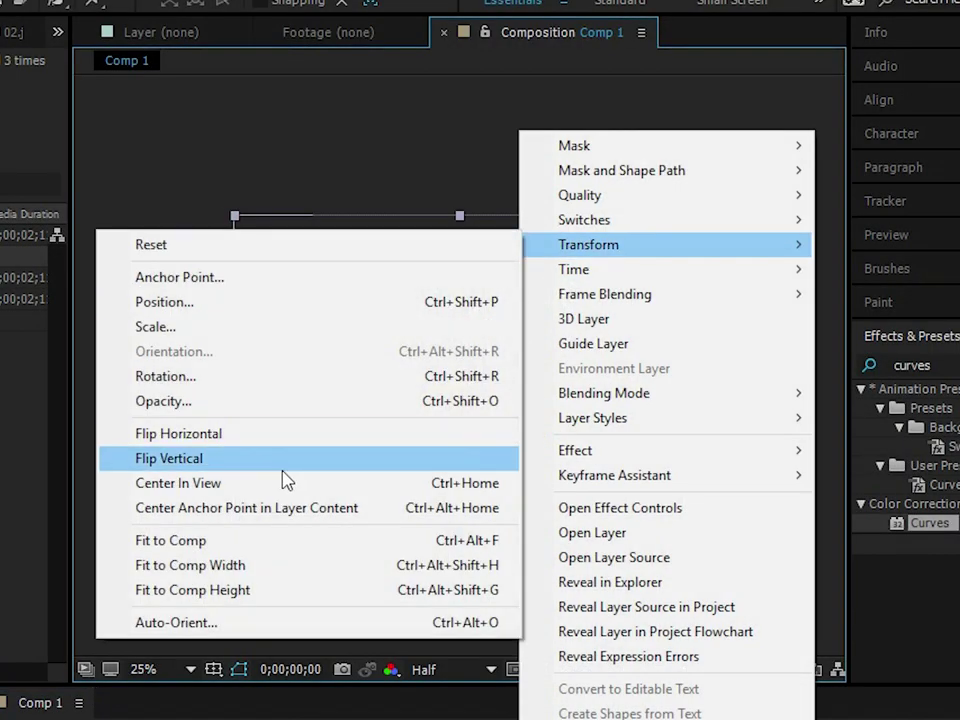
click(240, 566)
scroll(450, 378, up, 2)
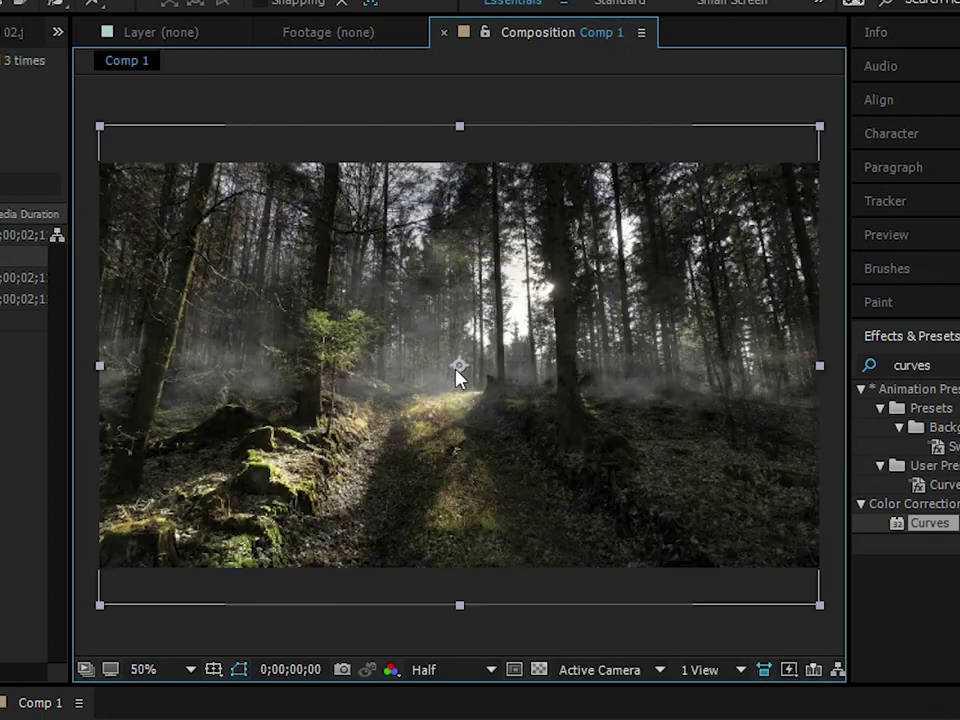
Move the forest background layer up and align its bottom edge with the composition's bottom edge.
click(521, 478)
drag(521, 478, 531, 452)
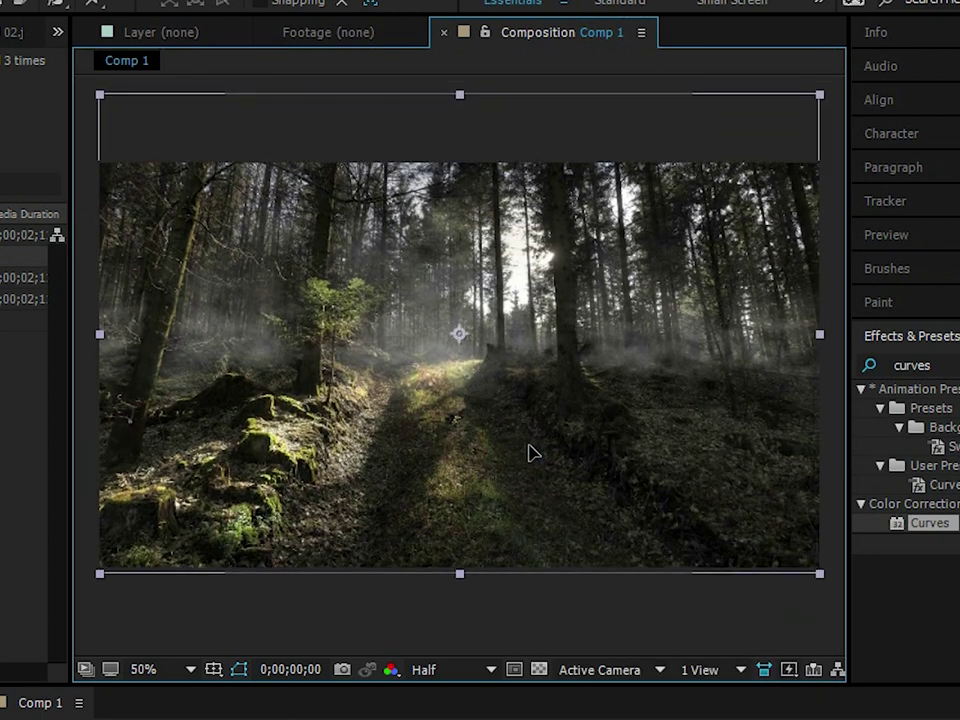
click(747, 102)
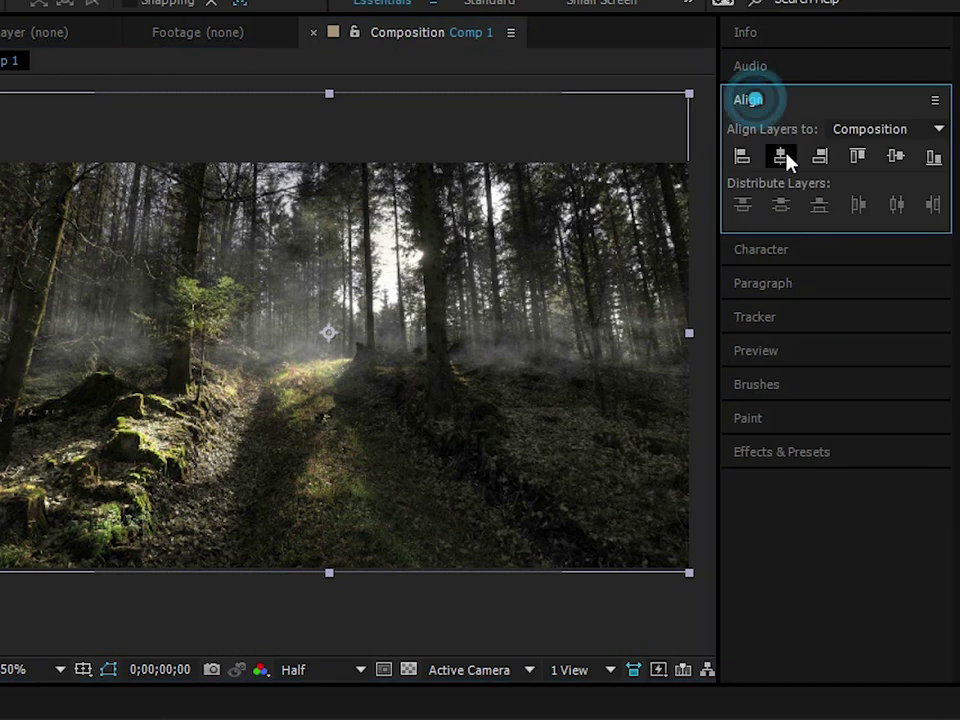
click(934, 157)
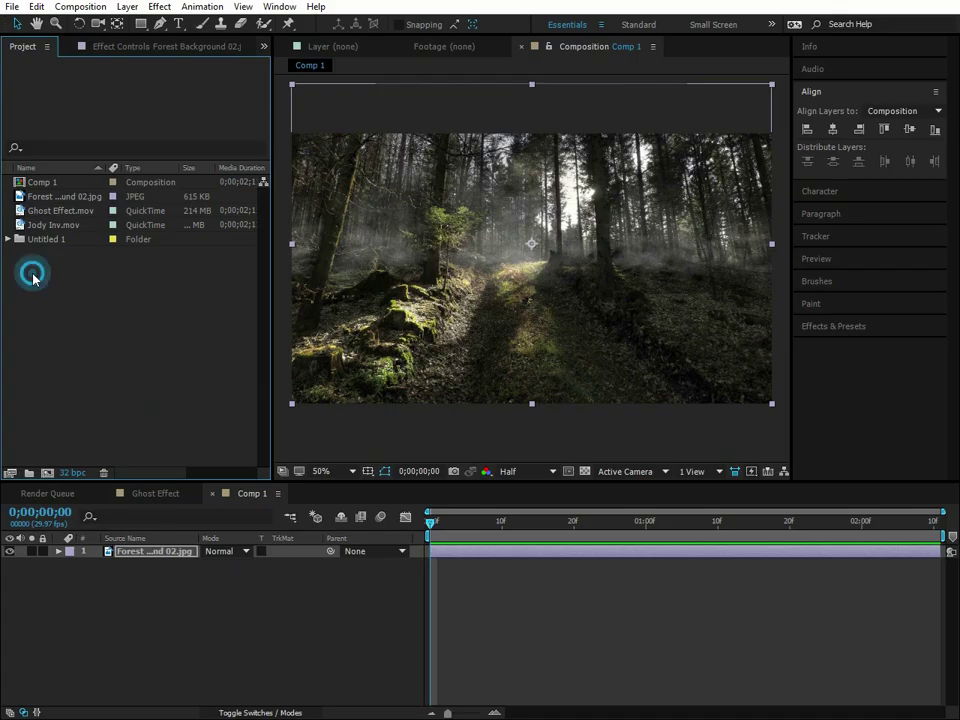
Add the Jody Inv.mov clip above the forest background and scale it to 65%.
click(46, 210)
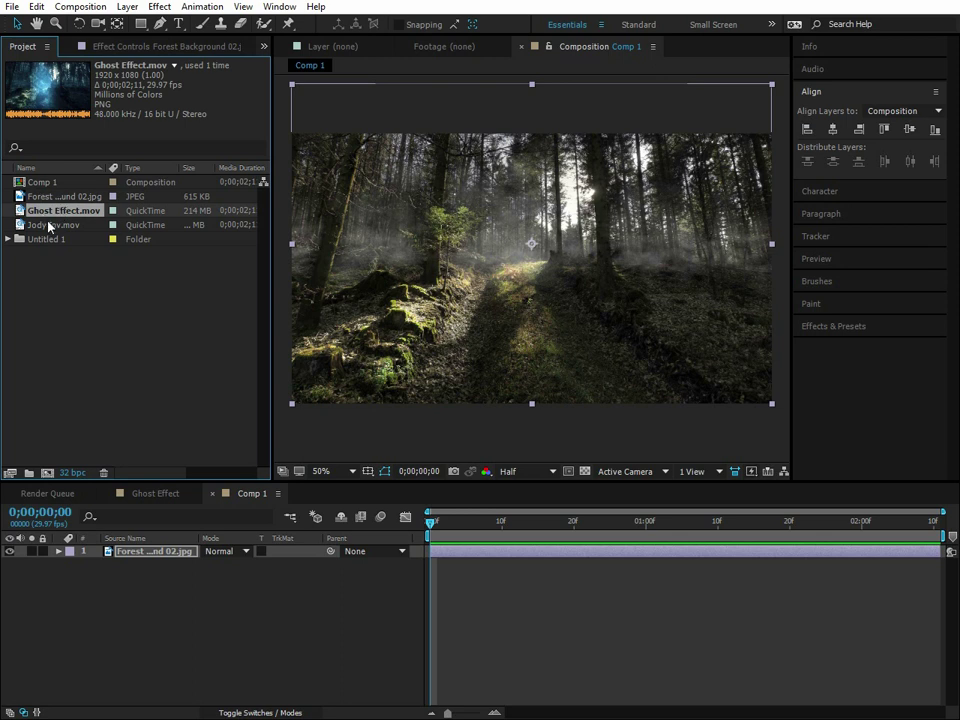
drag(48, 226, 244, 613)
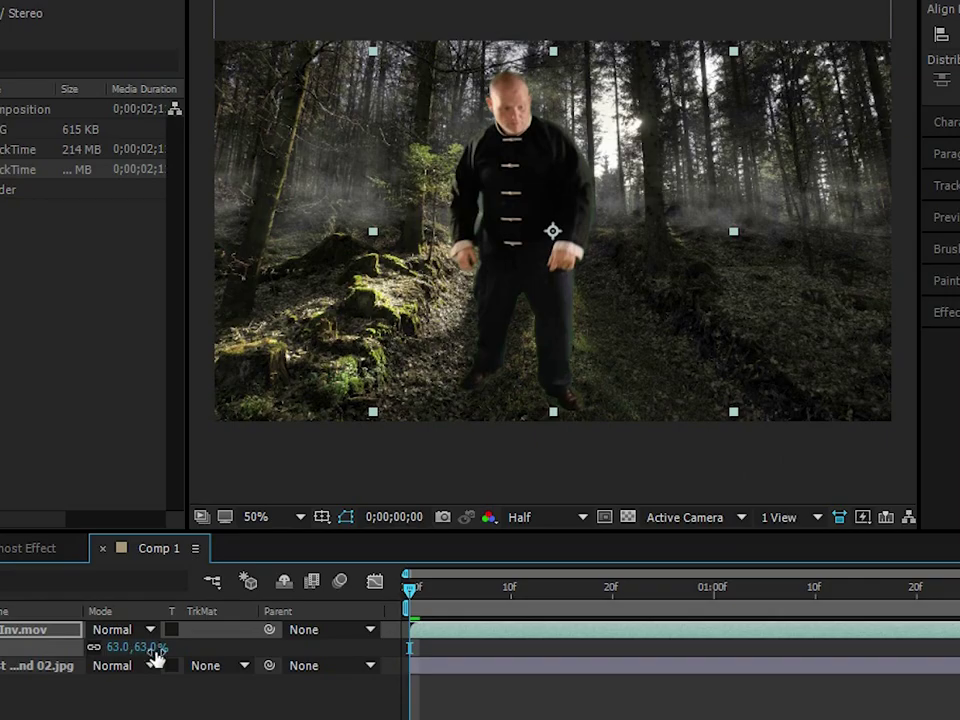
drag(145, 651, 147, 651)
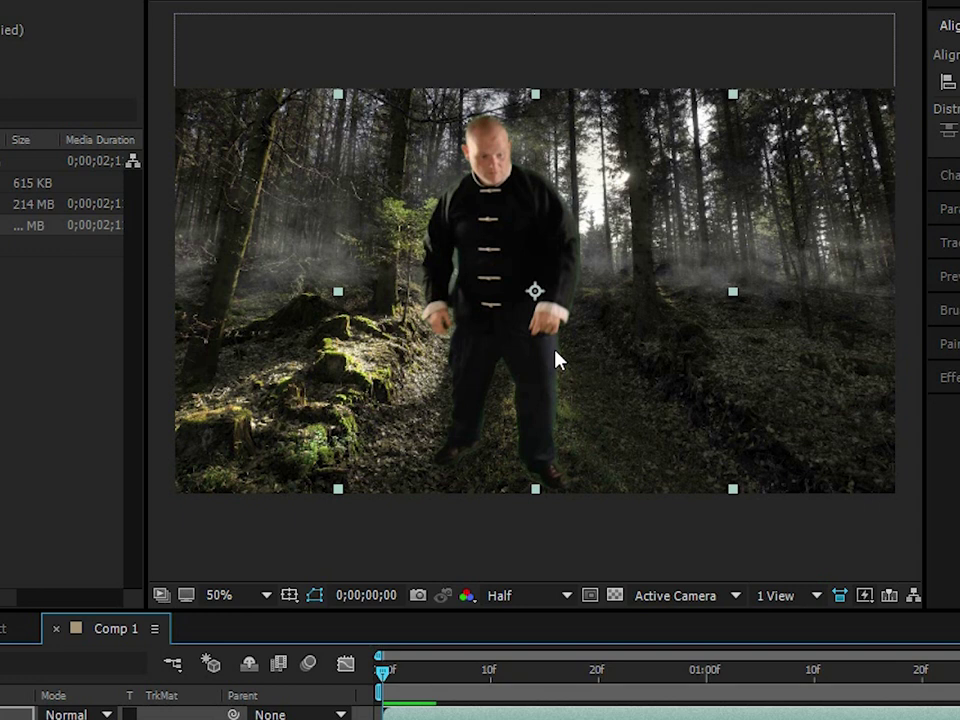
Preview part of the finished Ghost Effect composition for reference and return to Comp 1.
click(15, 628)
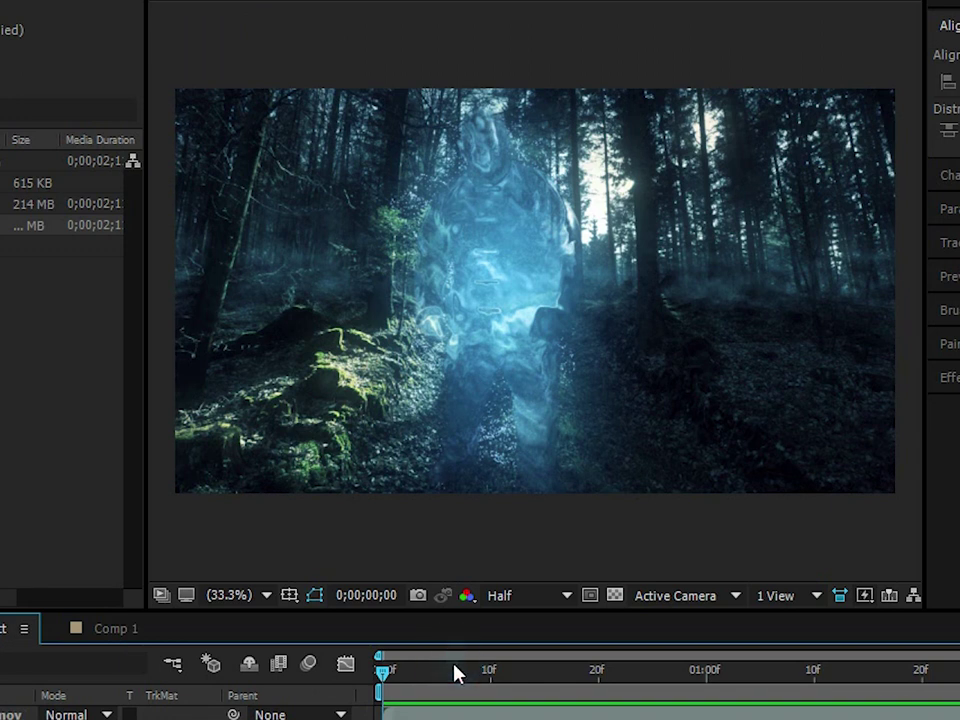
drag(461, 671, 503, 678)
click(107, 626)
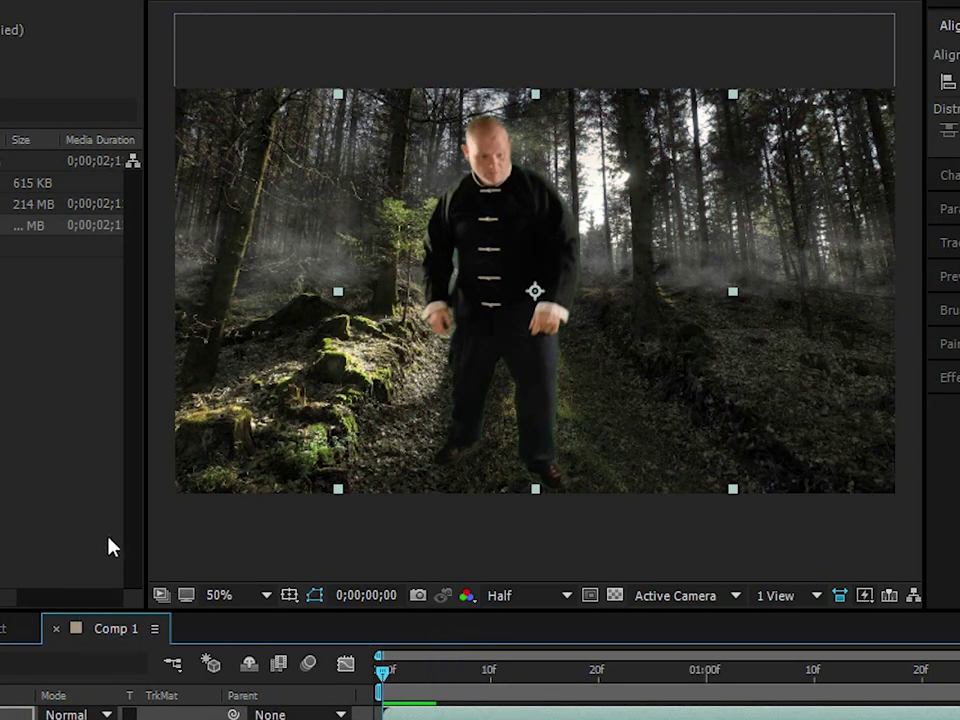
Check the figure's framing up close and nudge the Jody Inv.mov layer slightly to the right over the forest path.
scroll(507, 331, up, 1)
drag(505, 365, 507, 446)
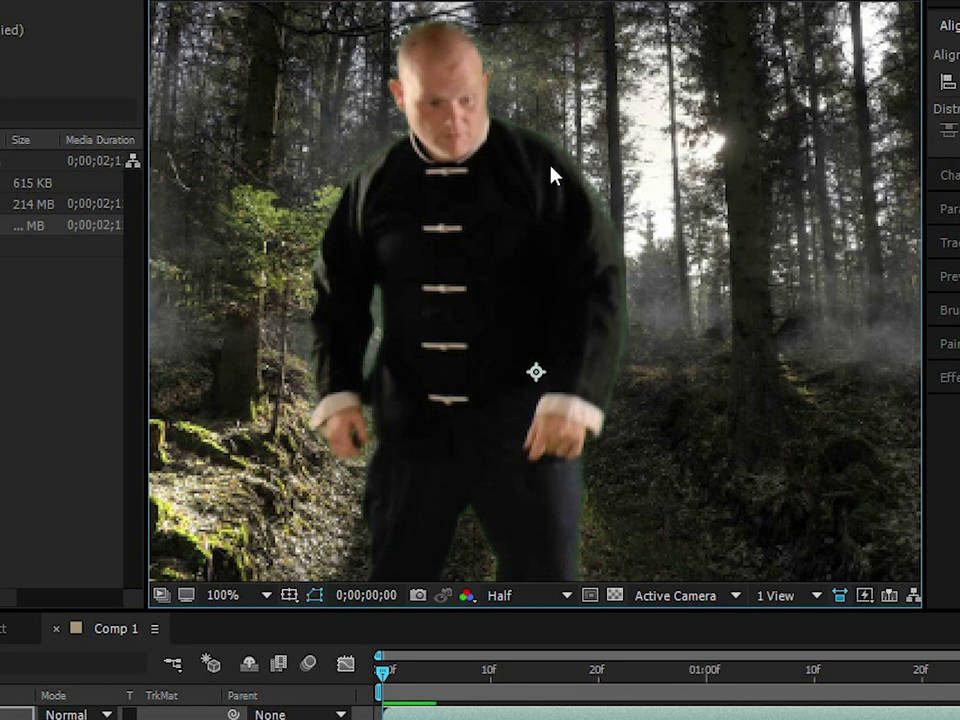
scroll(542, 178, down, 2)
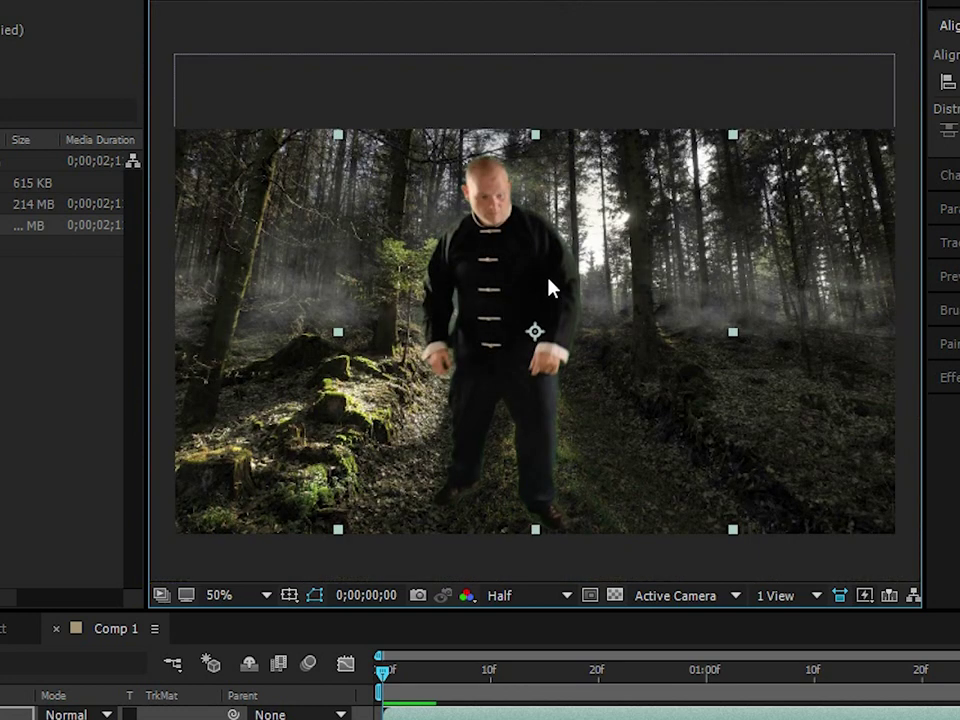
drag(562, 303, 567, 307)
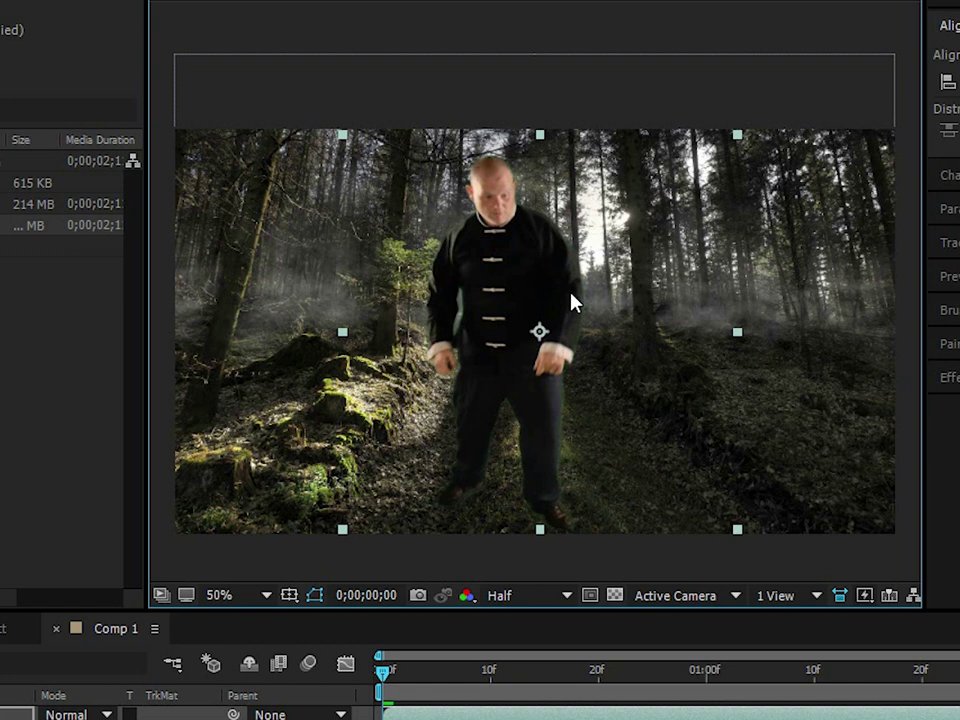
scroll(545, 336, up, 2)
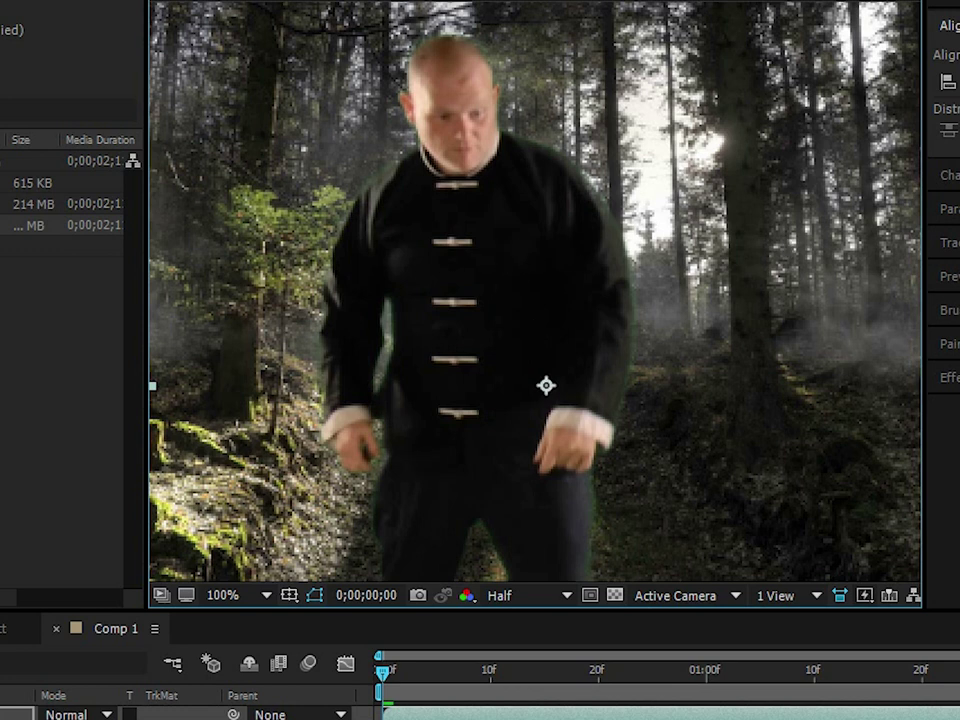
Find the Shadow/Highlight effect and apply it to the Jody Inv.mov layer.
click(950, 377)
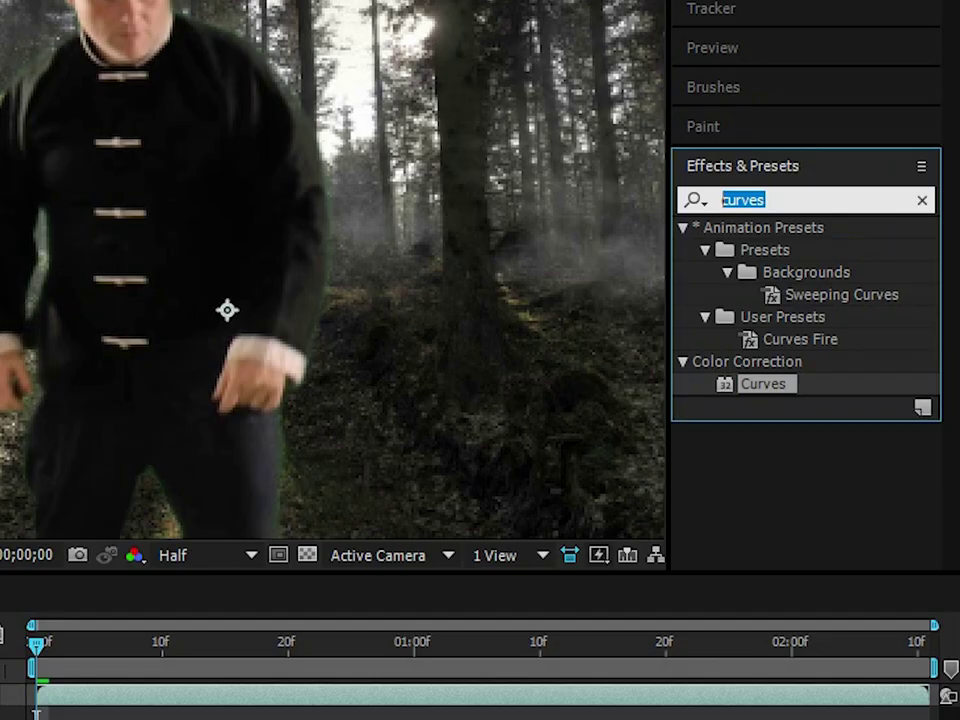
text(shadow)
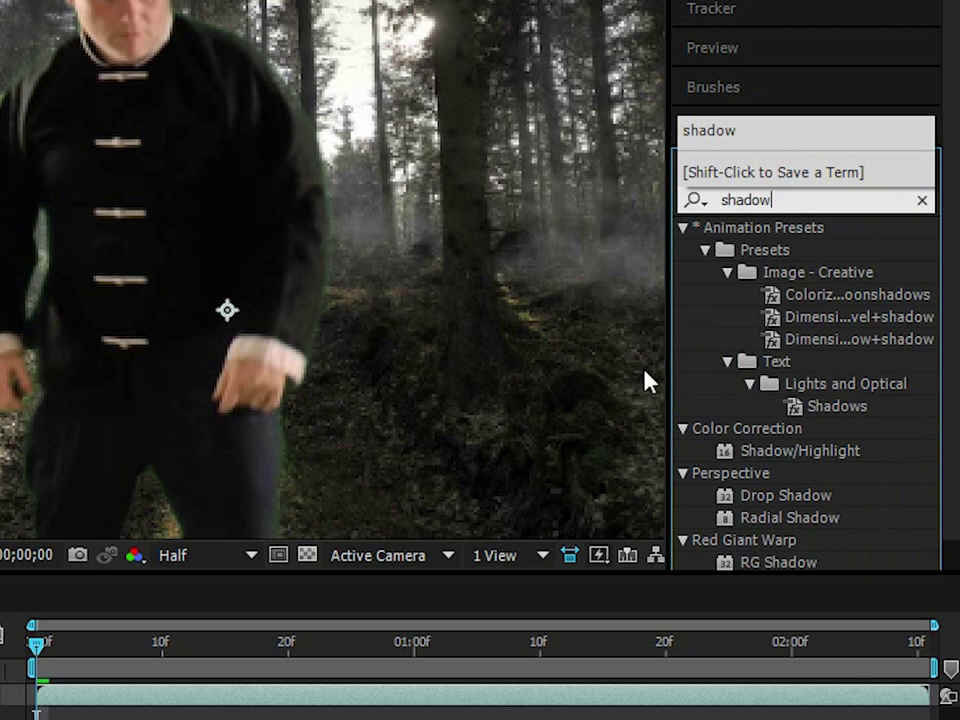
drag(786, 460, 0, 713)
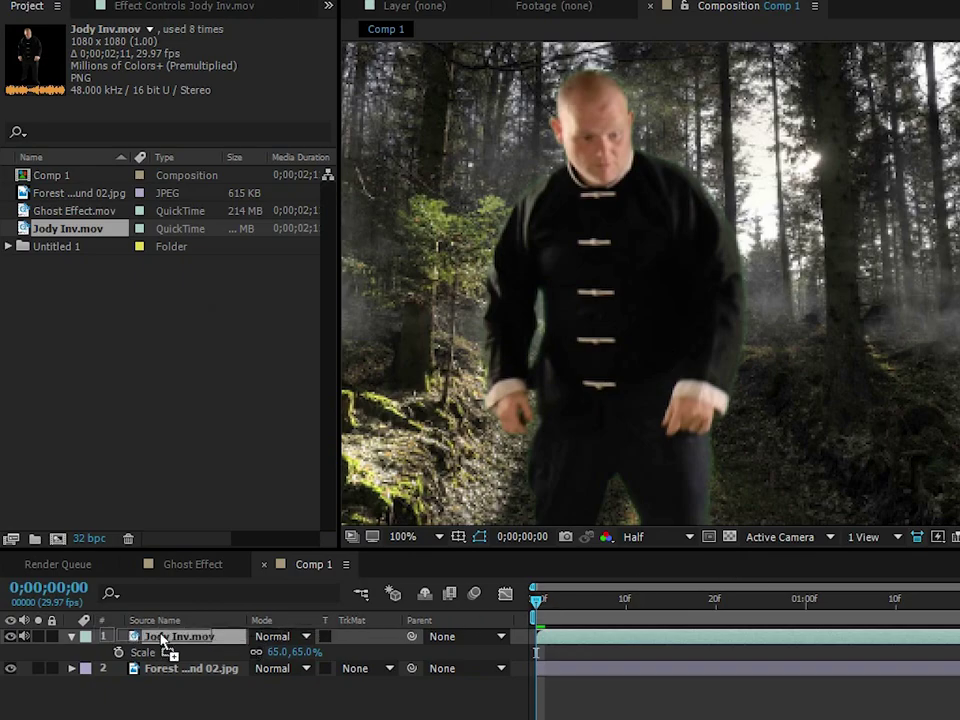
drag(165, 645, 166, 640)
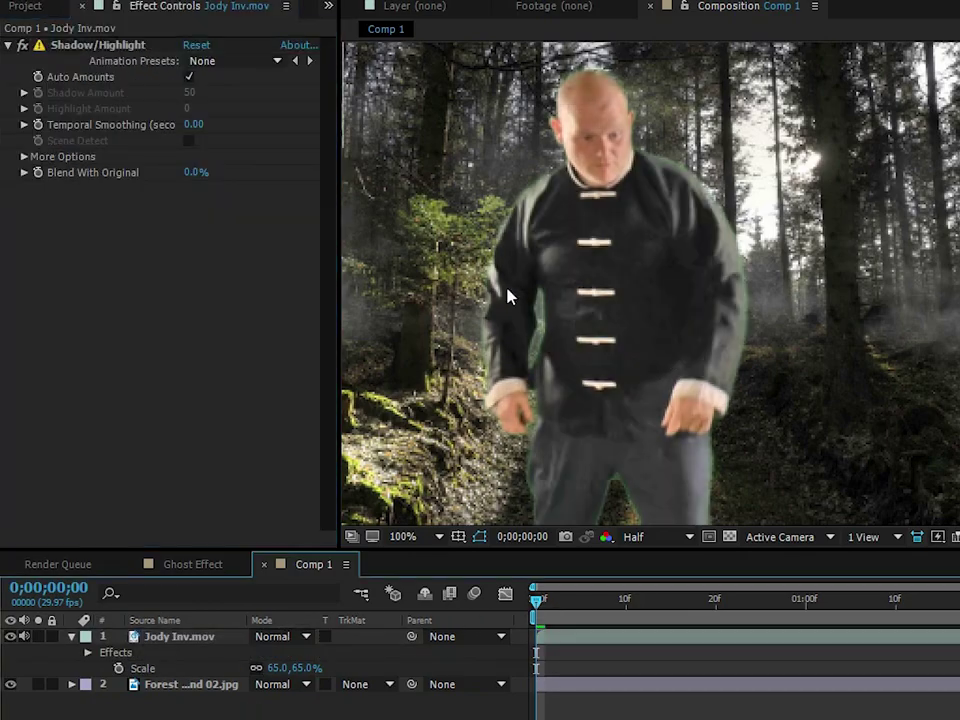
Examine the detail in the figure's dark clothing and compare it with Shadow/Highlight switched off and on.
scroll(658, 322, up, 2)
scroll(611, 321, down, 2)
scroll(683, 296, up, 2)
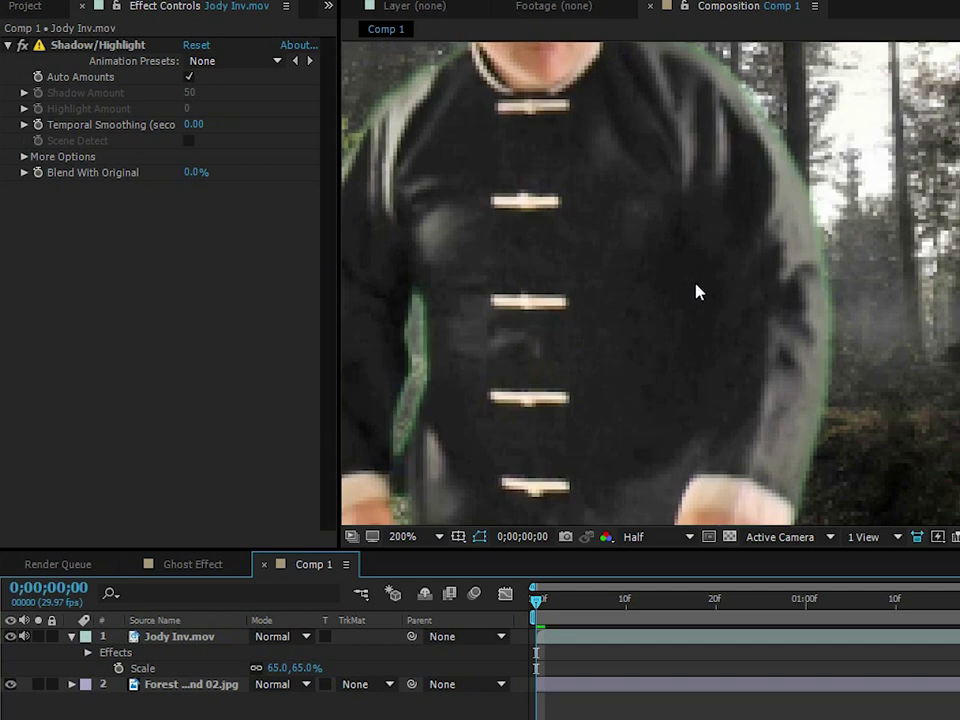
scroll(700, 295, down, 2)
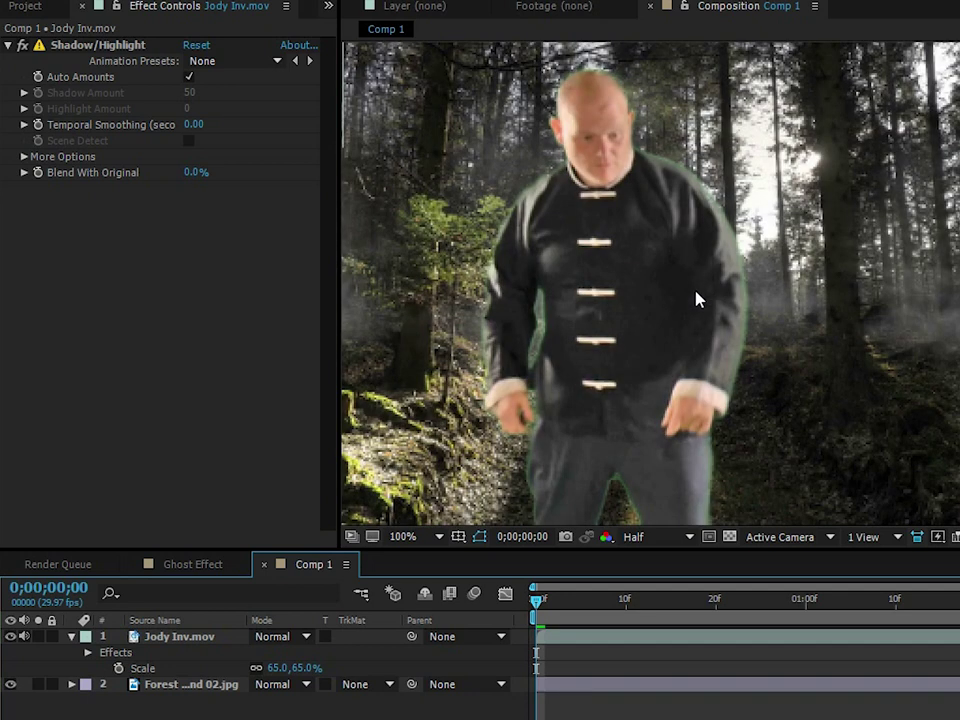
click(23, 45)
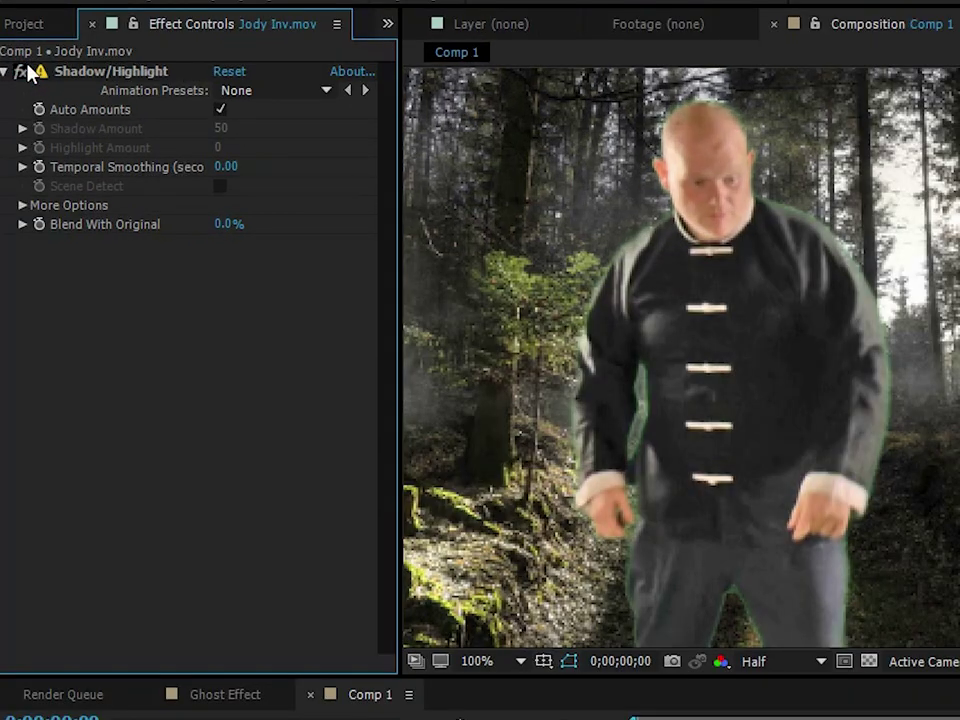
click(21, 71)
Disable Auto Amounts in Shadow/Highlight and set the Shadow Amount to 100.
click(236, 107)
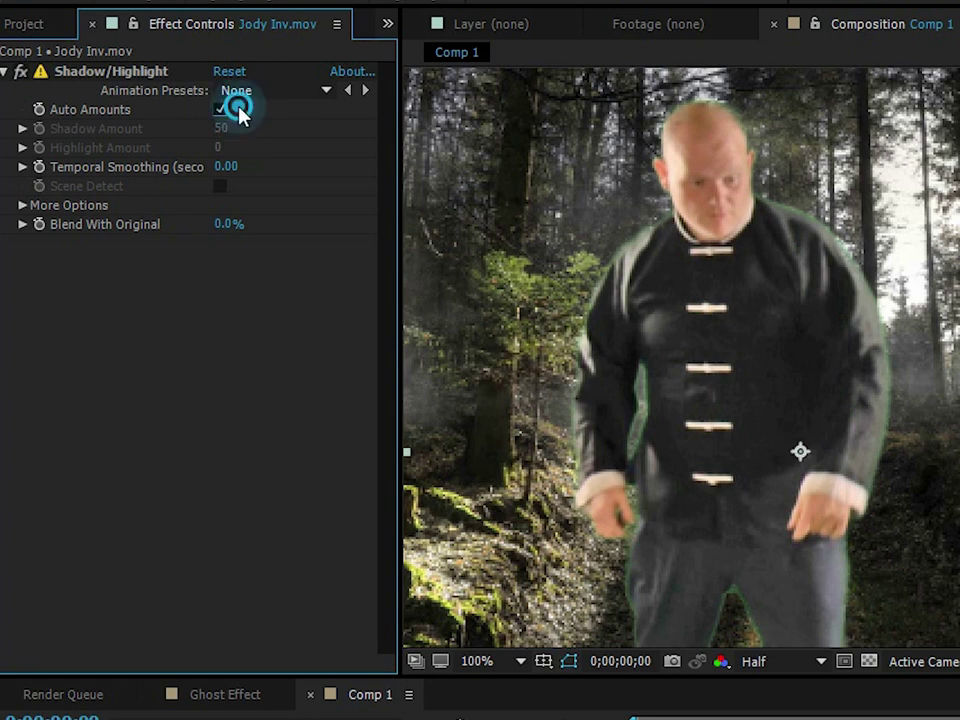
drag(220, 128, 729, 124)
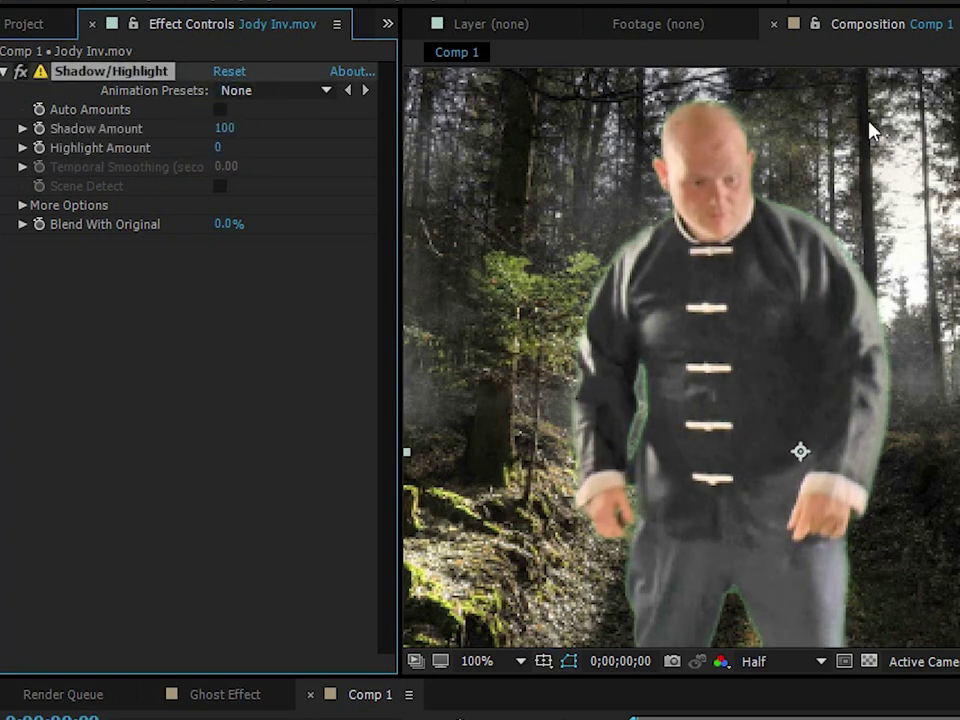
scroll(731, 383, down, 1)
scroll(733, 388, up, 1)
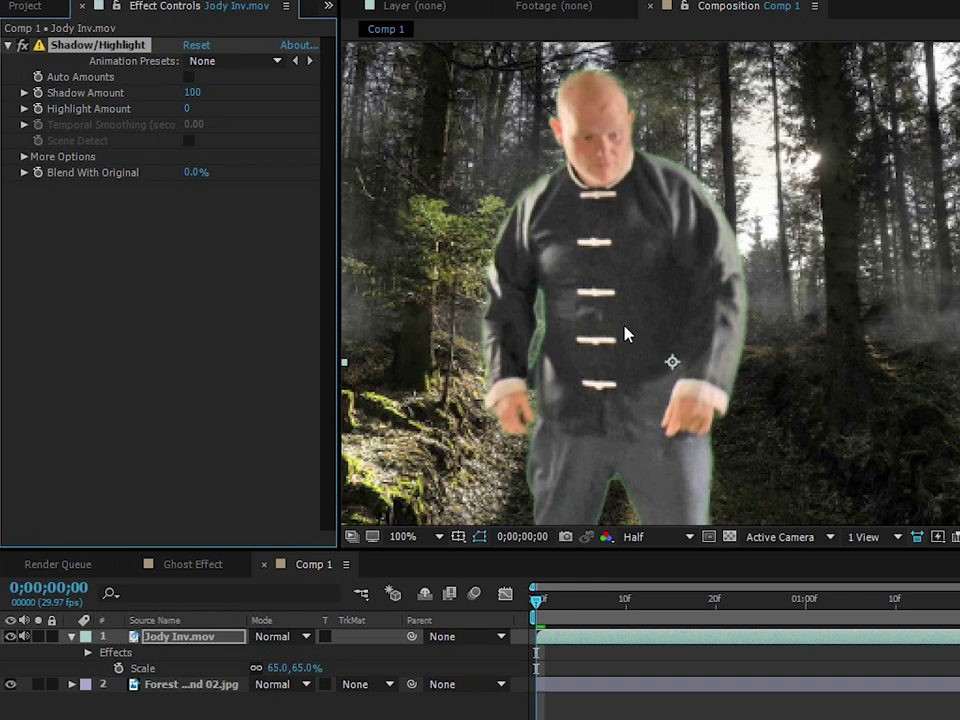
scroll(690, 312, down, 2)
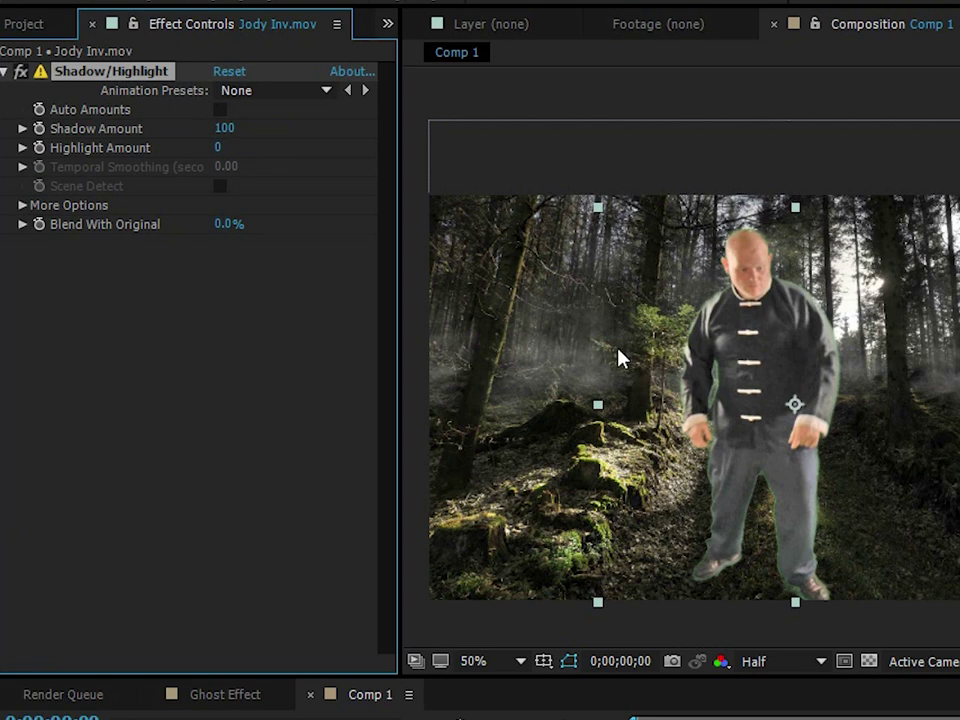
Set the Highlight Amount of the Shadow/Highlight effect to 100.
click(172, 350)
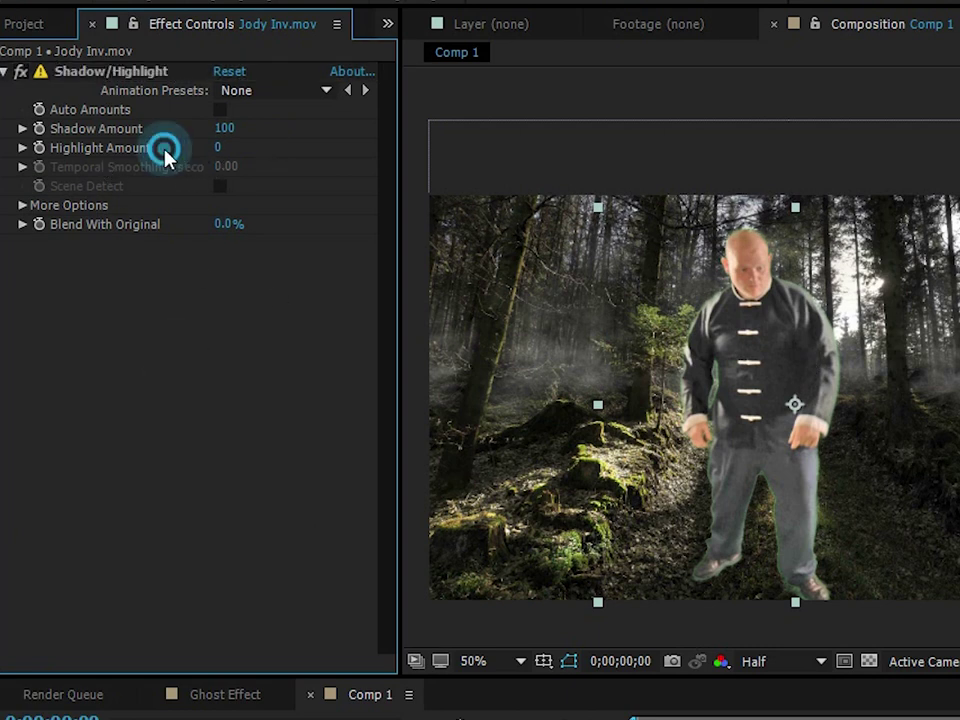
click(216, 147)
text(100)
key(Return)
scroll(785, 262, up, 2)
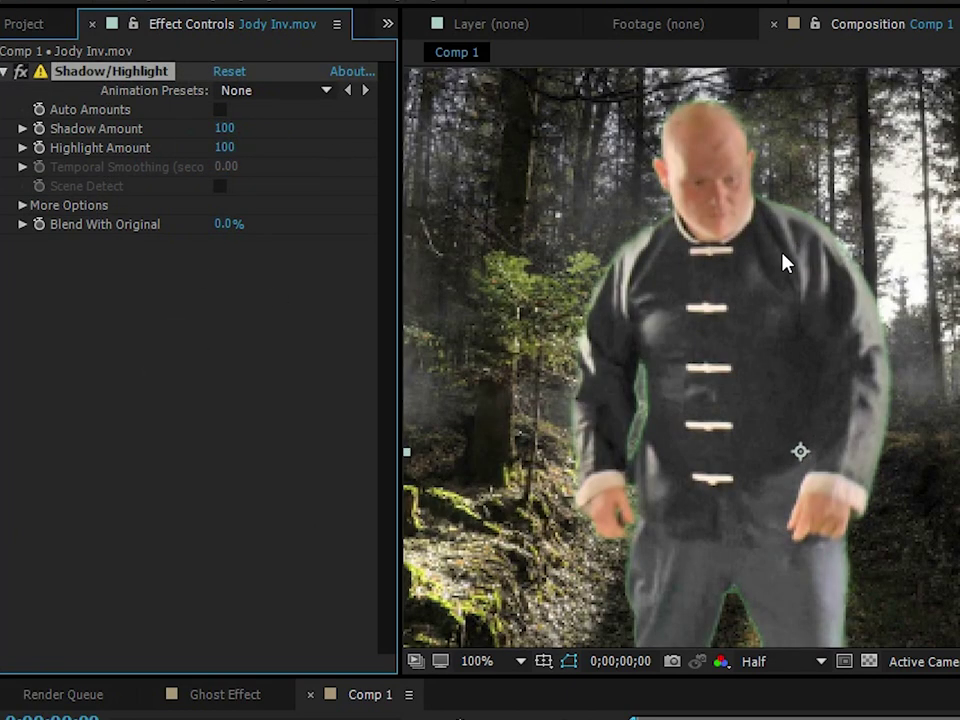
Inspect the figure's face and clothing at several magnifications, comparing the adjusted Shadow/Highlight effect off and on.
drag(785, 262, 810, 322)
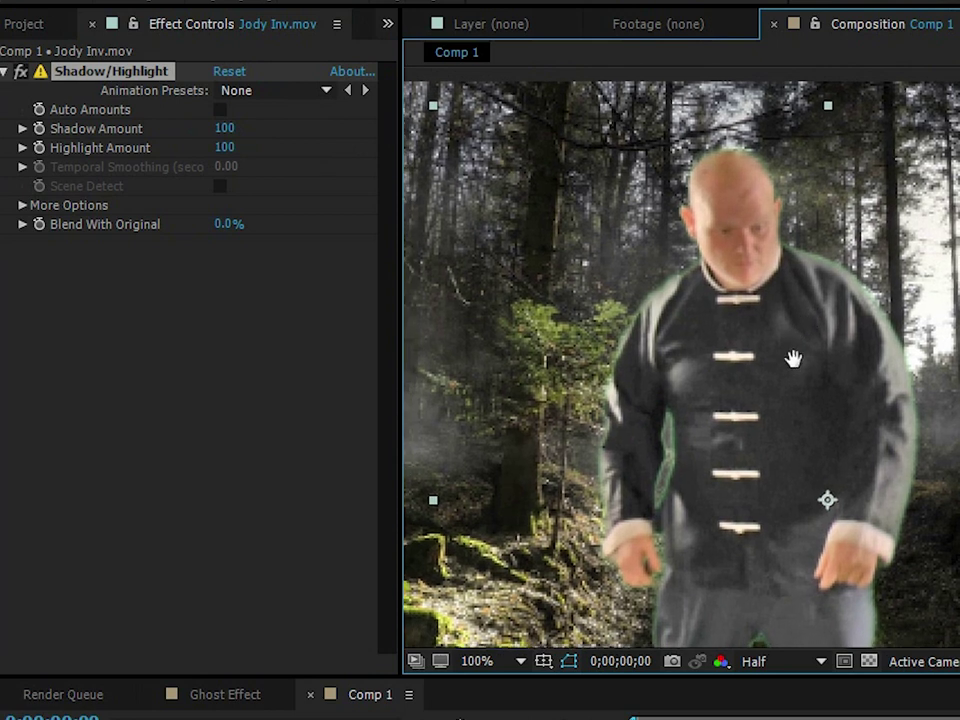
scroll(797, 369, down, 2)
drag(810, 318, 768, 361)
scroll(792, 334, up, 2)
click(21, 70)
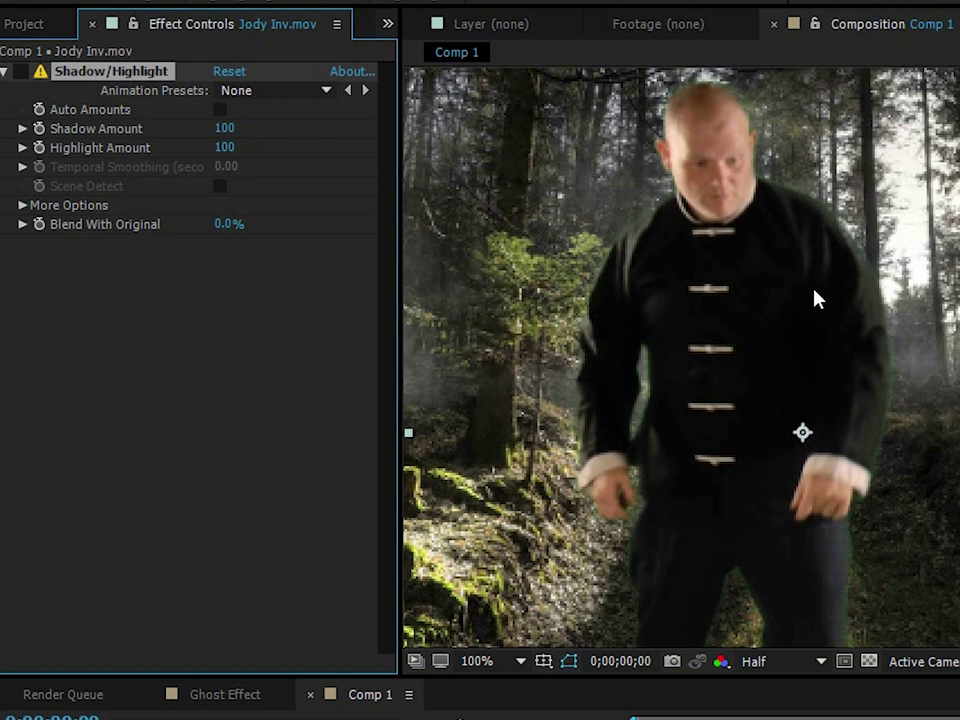
click(18, 71)
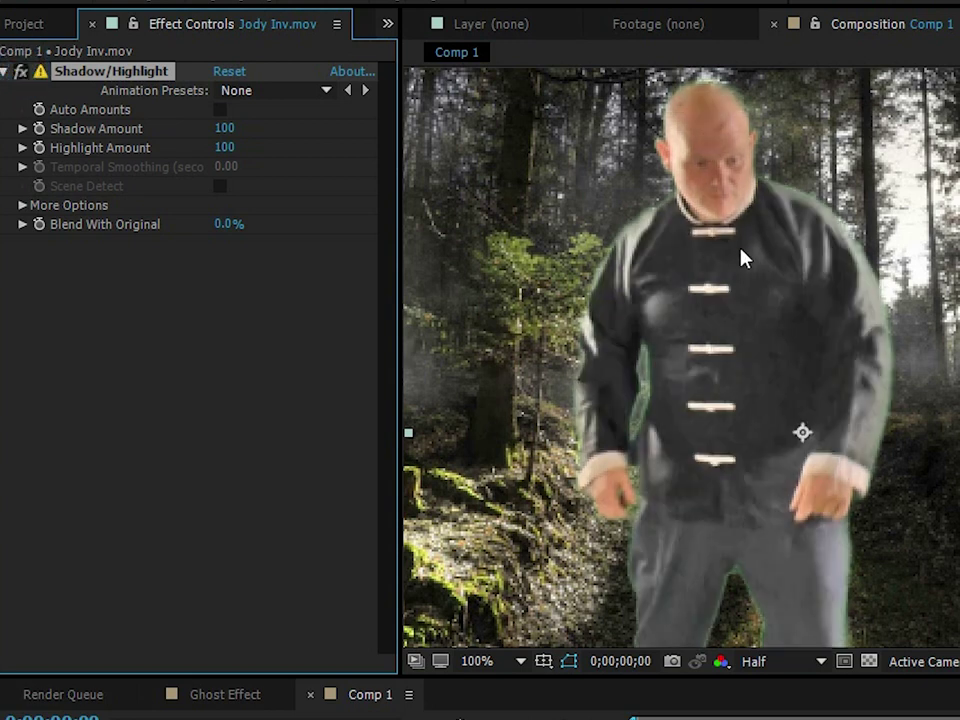
scroll(804, 375, up, 1)
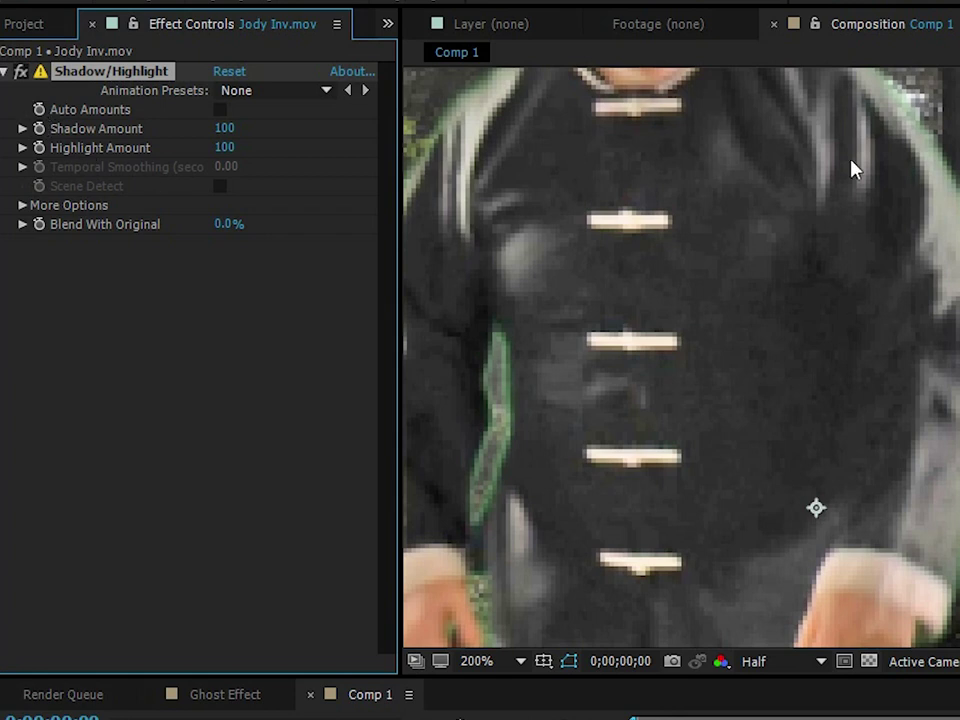
Add the Remove Grain effect to the figure's layer after Shadow/Highlight and set its Viewing Mode to Final Output.
scroll(912, 278, down, 1)
drag(830, 358, 859, 339)
click(816, 356)
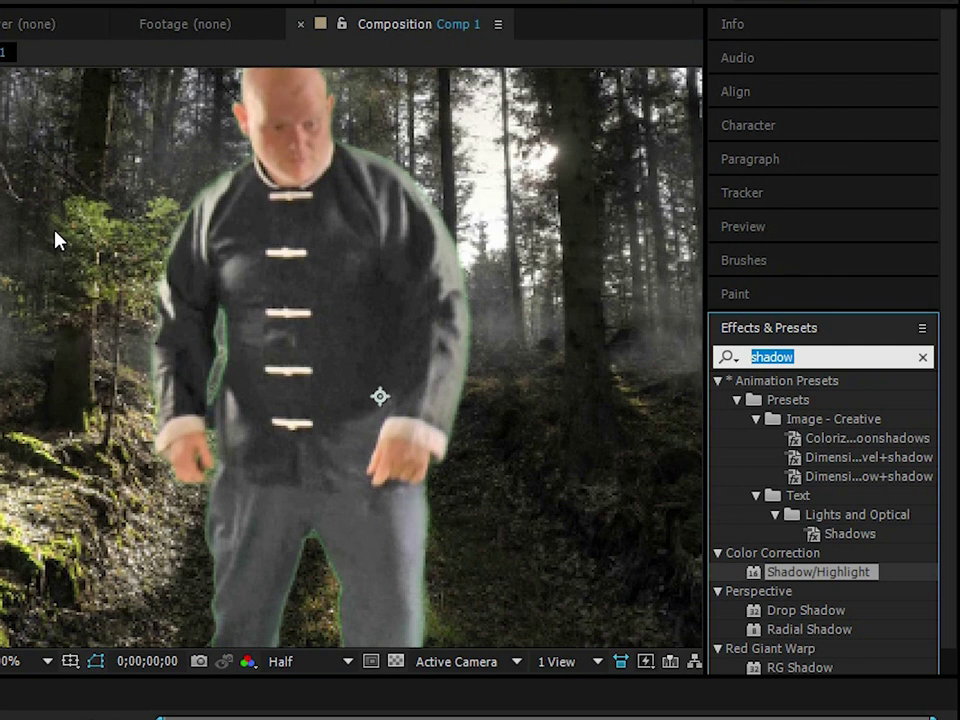
text(remove)
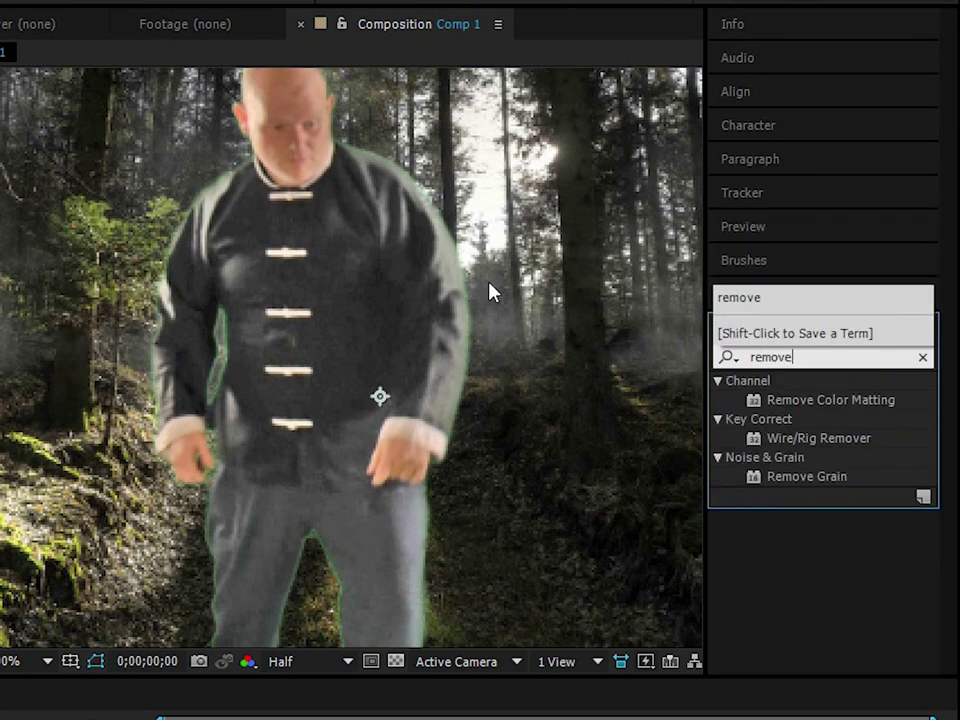
drag(806, 476, 0, 418)
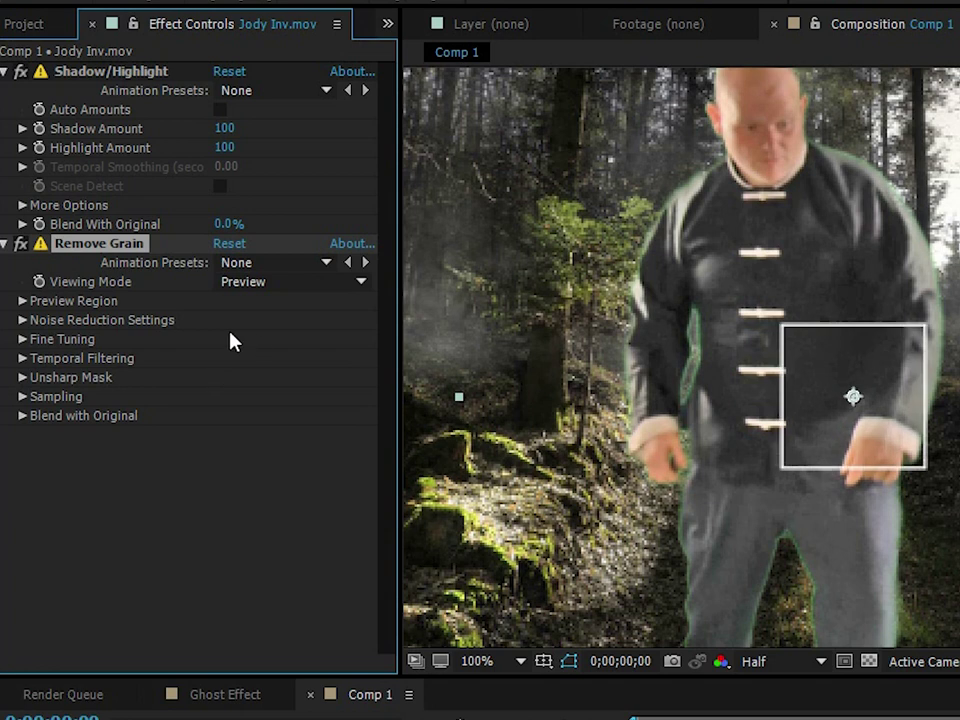
click(236, 281)
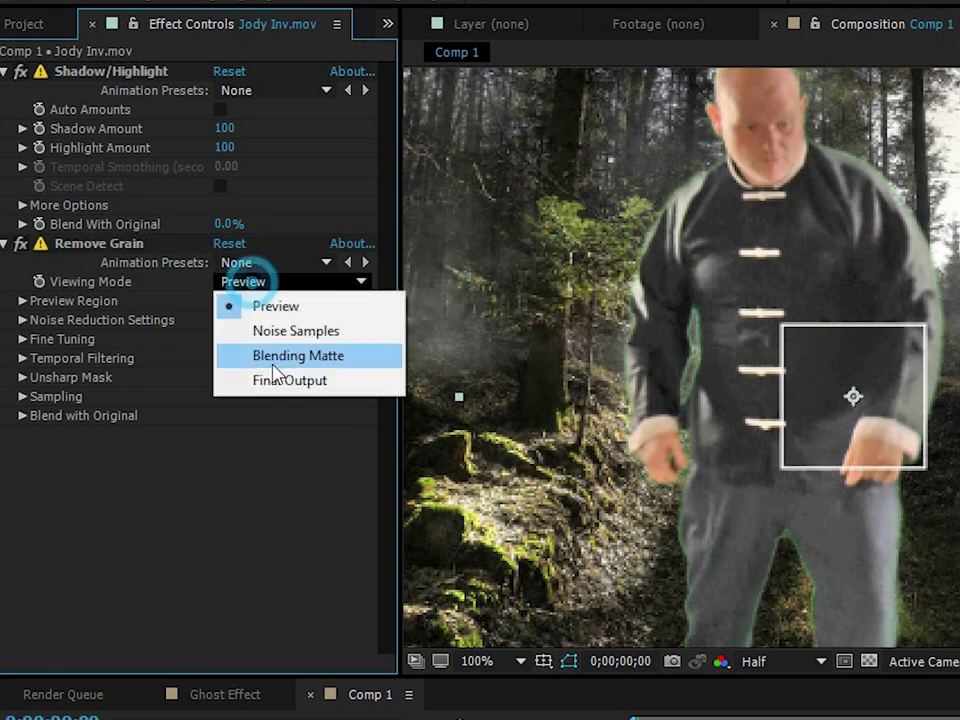
click(250, 388)
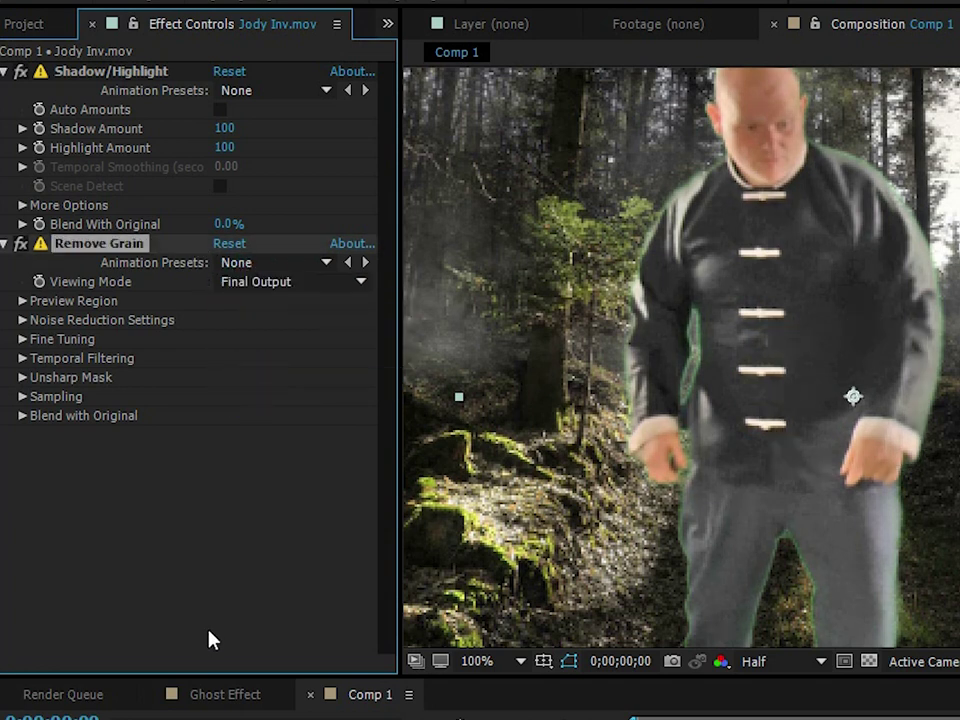
key(period)
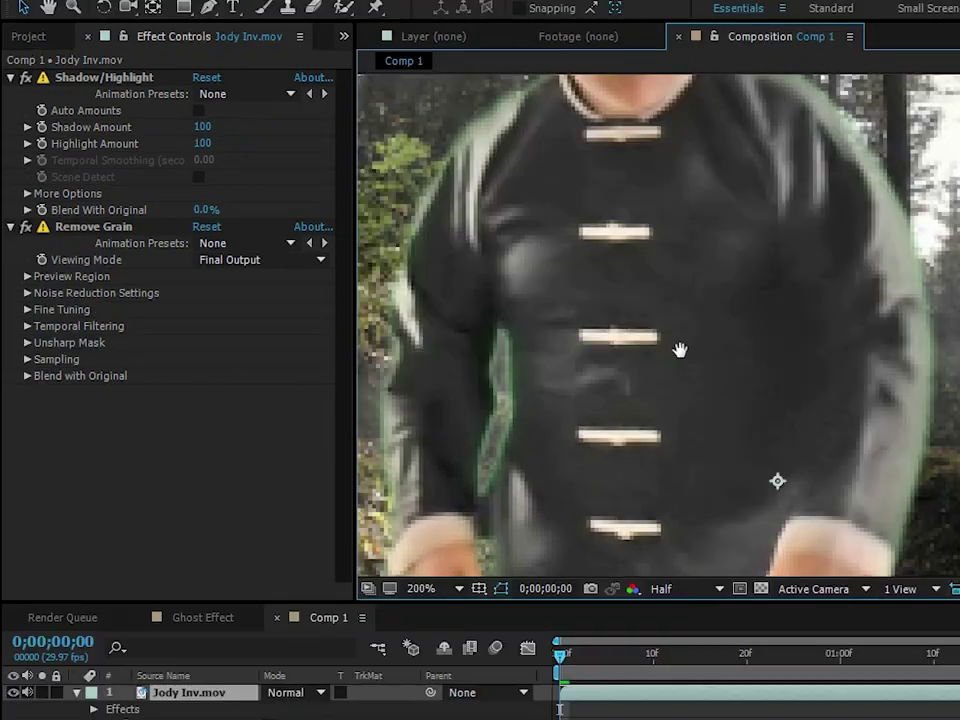
key(comma)
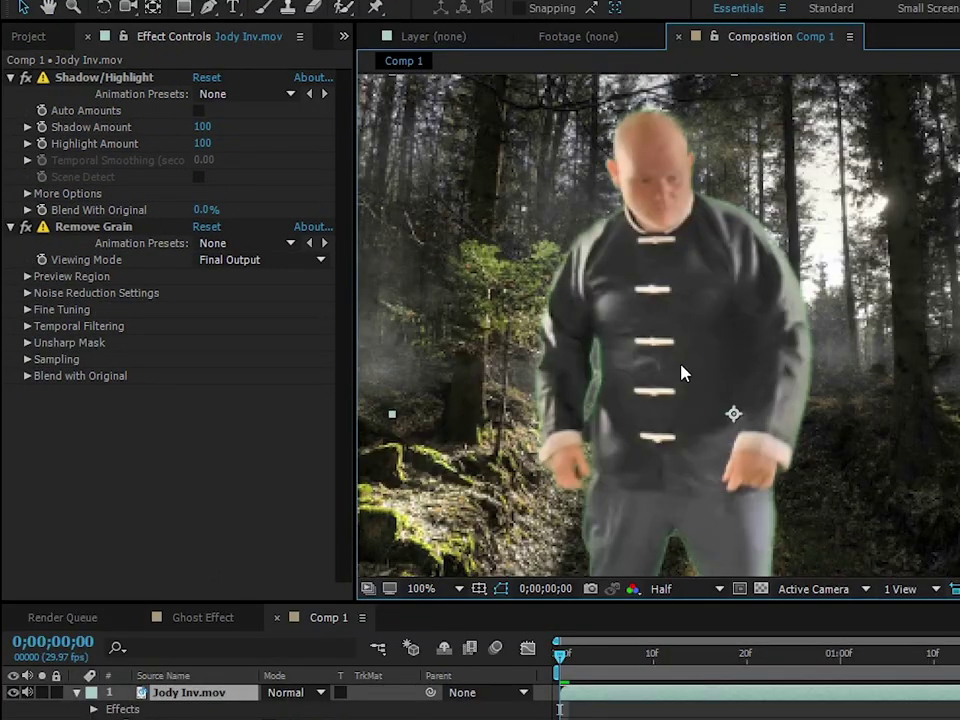
Duplicate the Shadow/Highlight effect and place the copy after Remove Grain in the effect order.
click(114, 77)
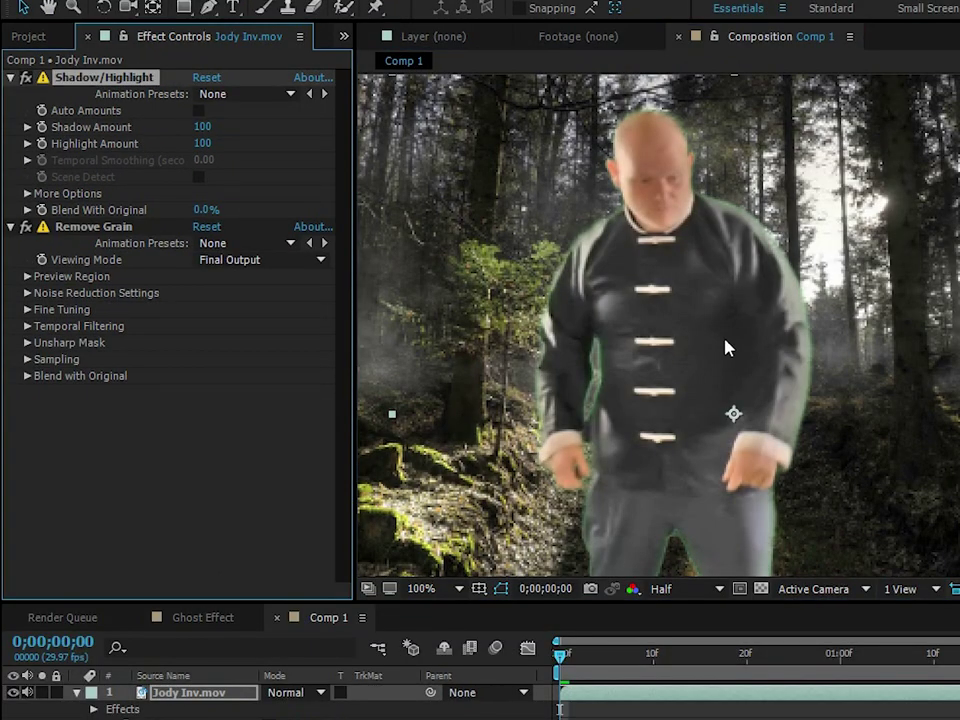
click(110, 82)
key(ctrl+d)
click(98, 228)
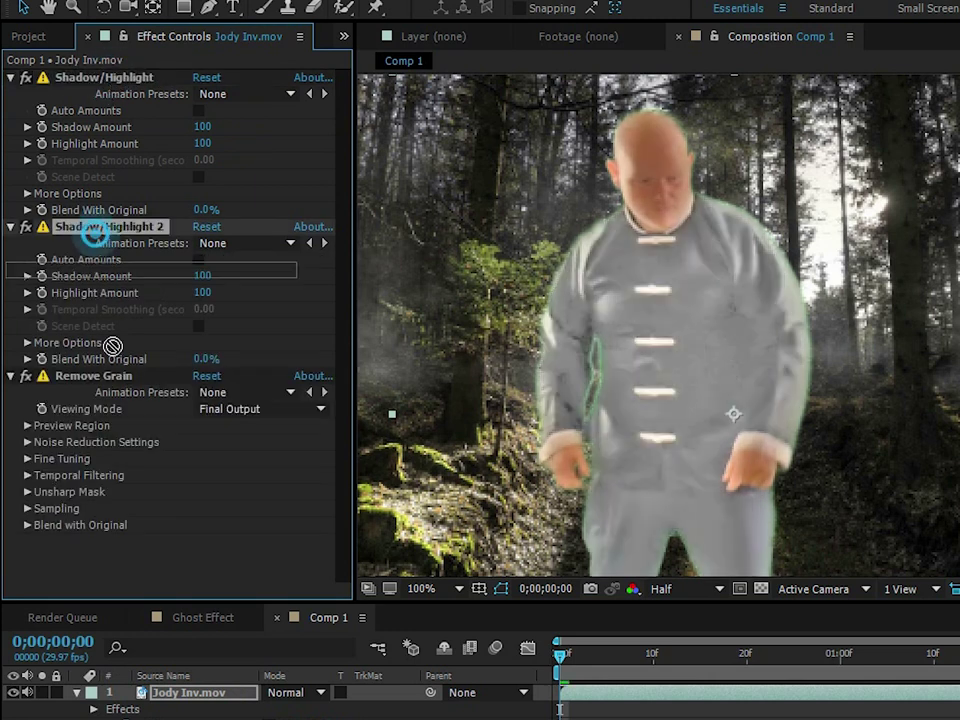
drag(117, 228, 152, 545)
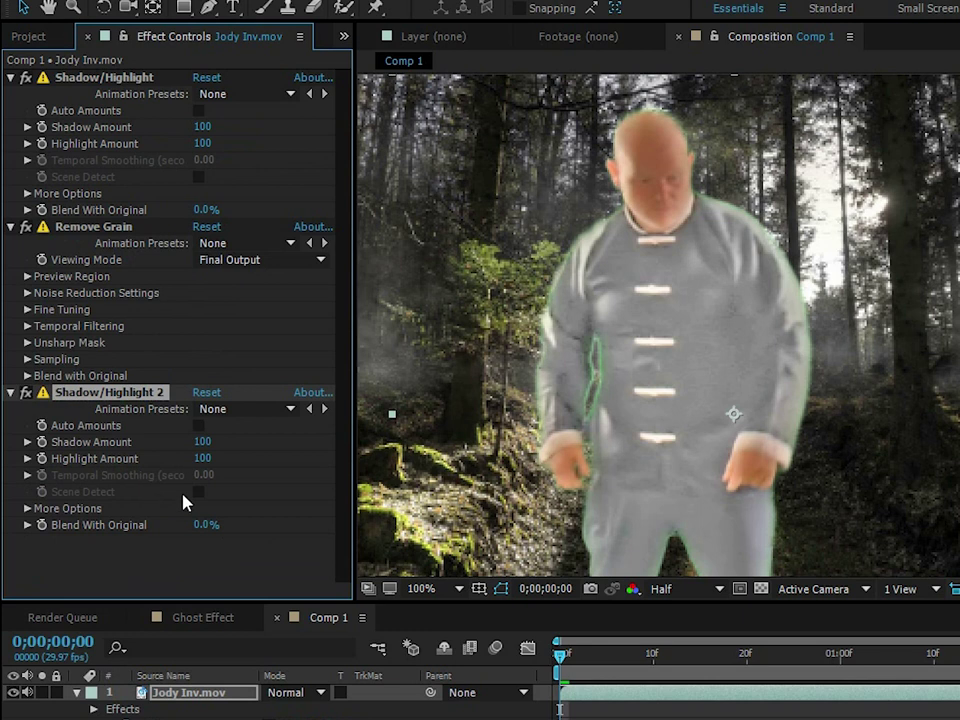
Set the Shadow Amount and Highlight Amount of the second Shadow/Highlight to 25 and compare the figure with that effect off and on.
click(207, 443)
text(25)
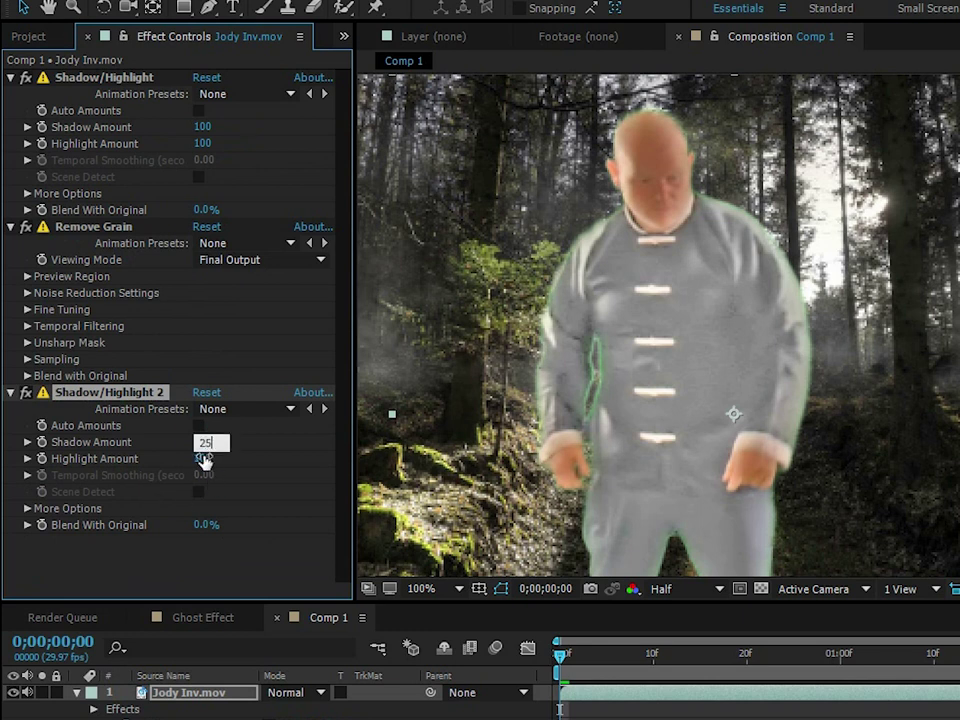
click(205, 457)
text(25)
key(Return)
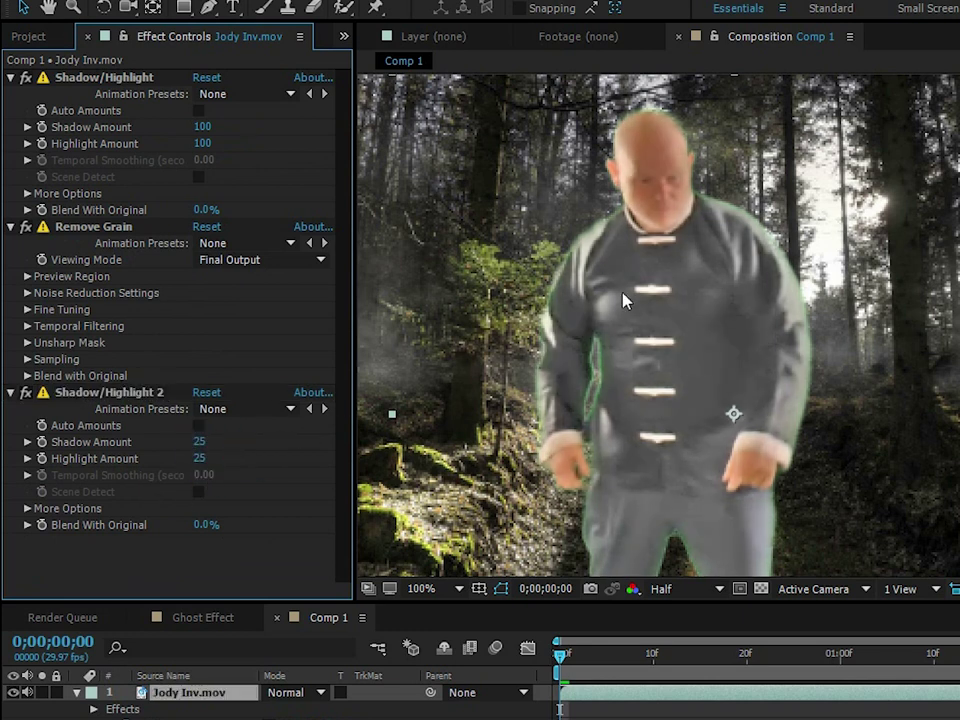
scroll(671, 350, down, 1)
scroll(673, 349, up, 1)
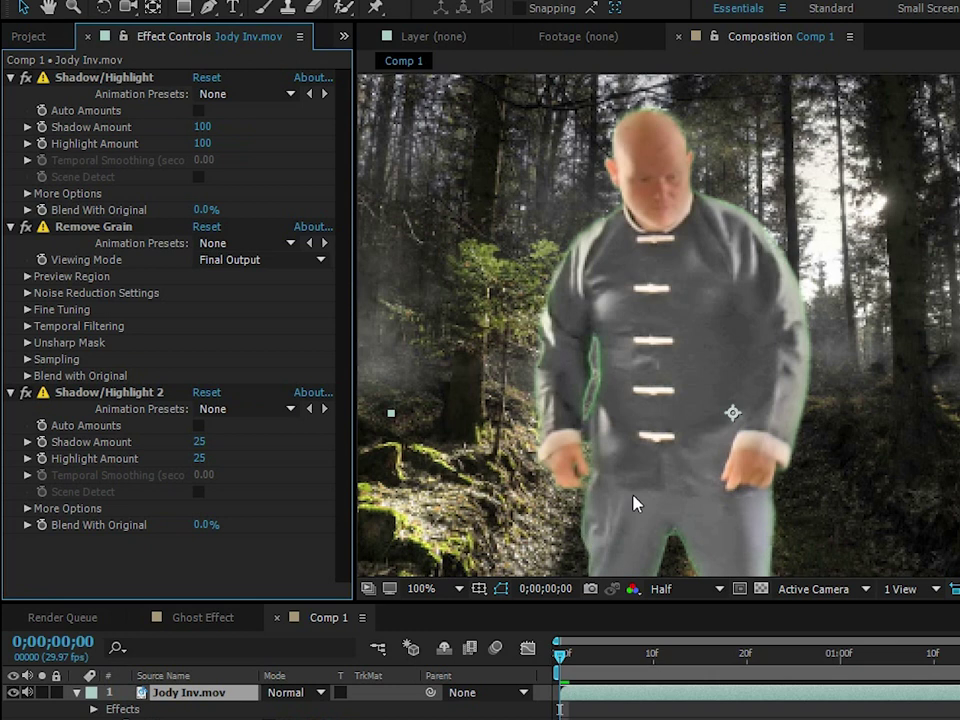
click(26, 393)
click(26, 393)
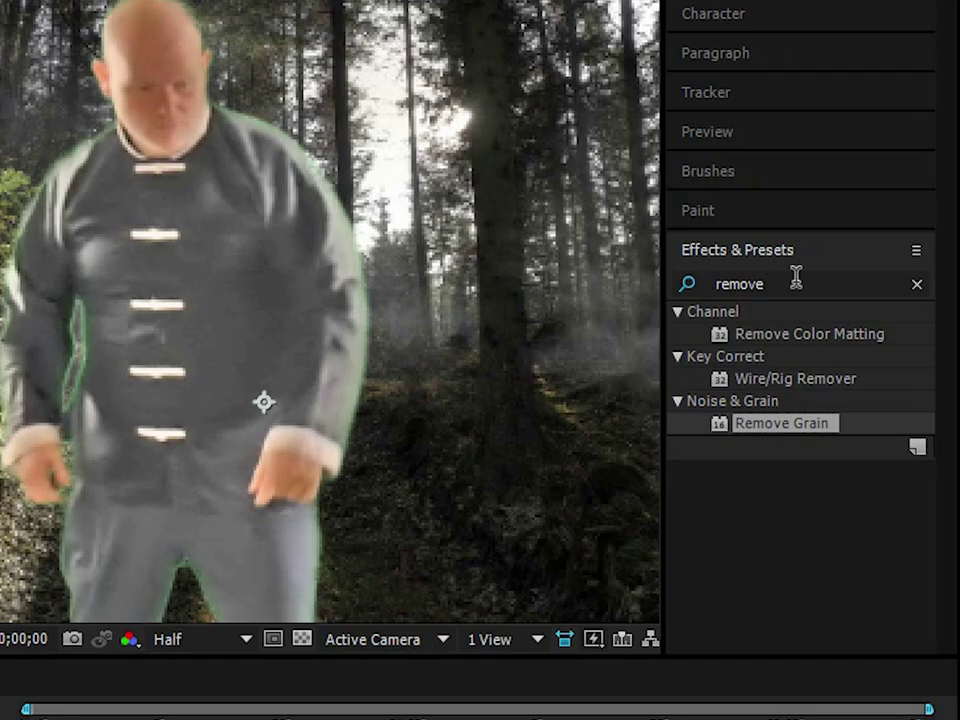
Find the Tint effect and apply it to the figure's layer after the second Shadow/Highlight.
click(805, 293)
double_click(803, 279)
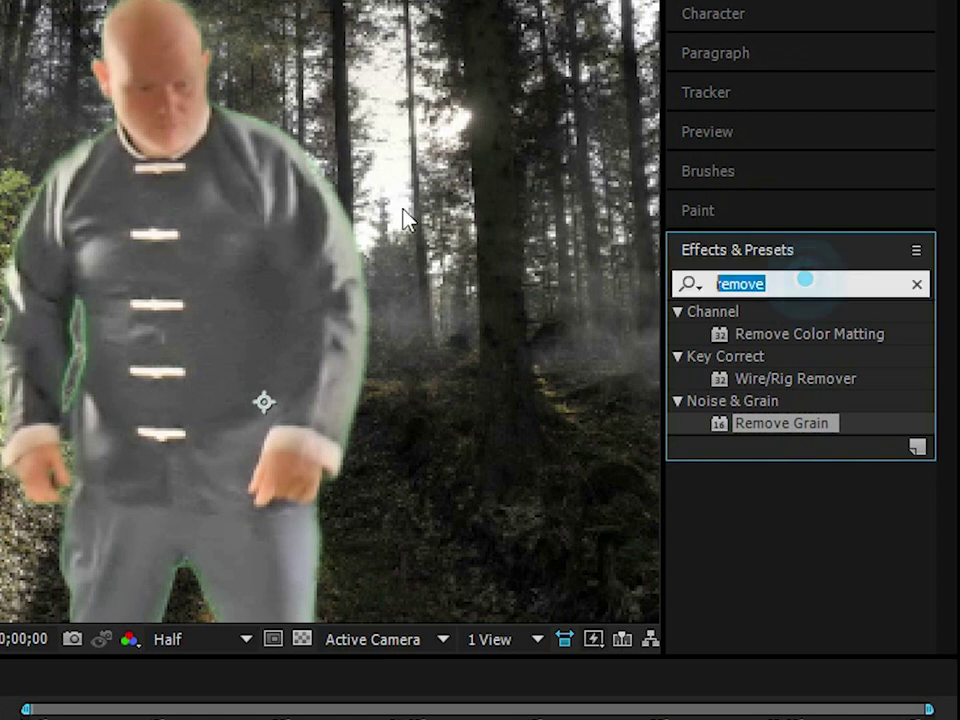
text(tint)
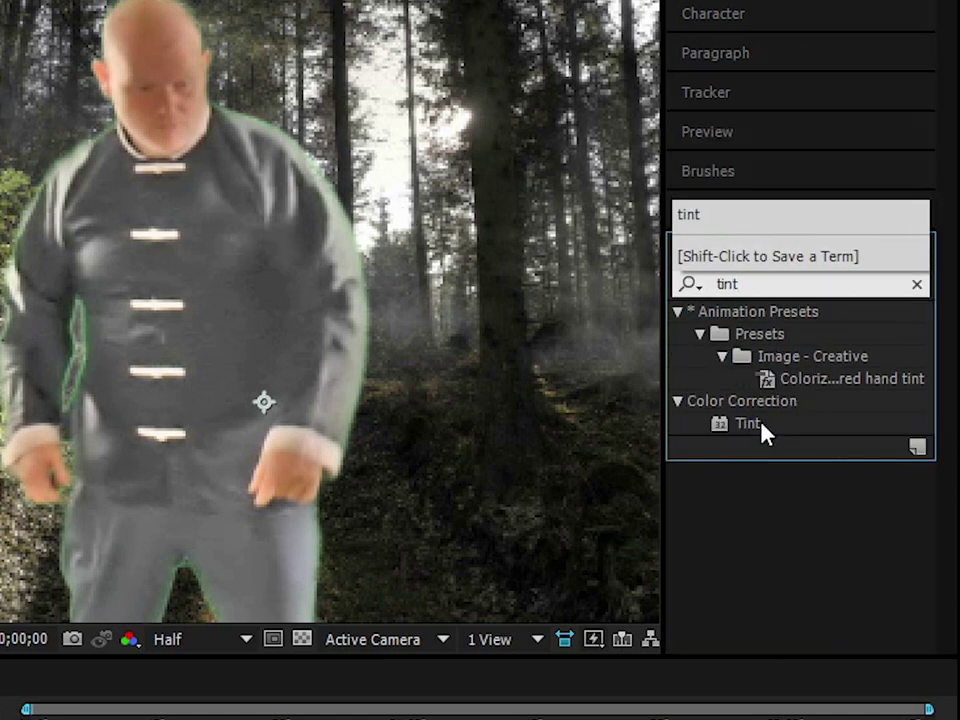
drag(761, 422, 236, 476)
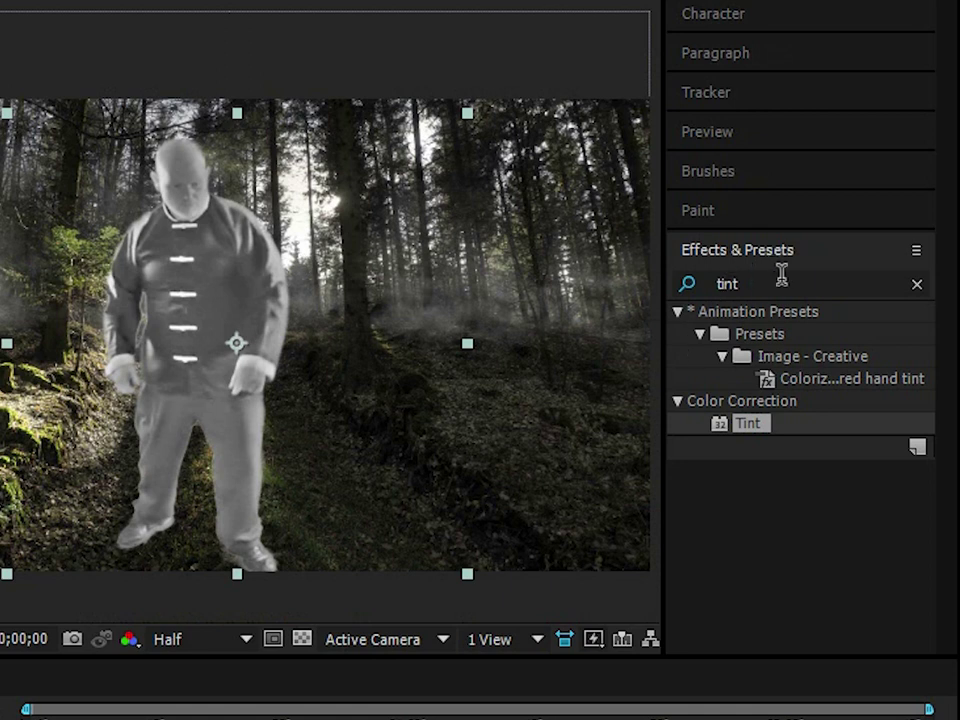
Find the Solid Composite effect and apply it to the figure's layer after Tint.
double_click(782, 279)
text(so)
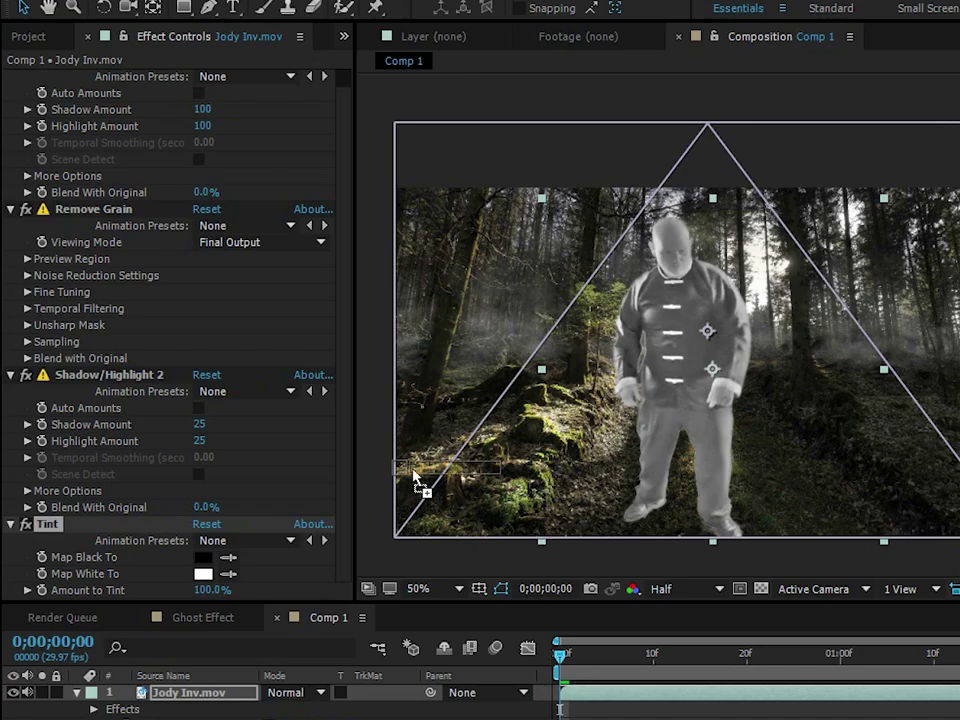
drag(0, 503, 0, 592)
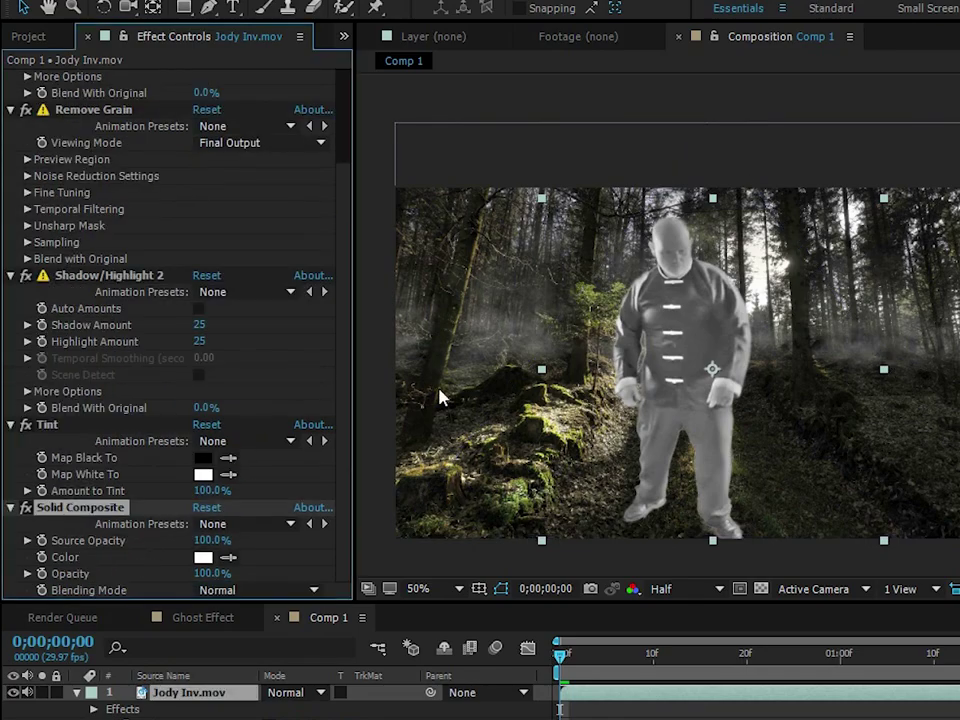
scroll(691, 323, up, 2)
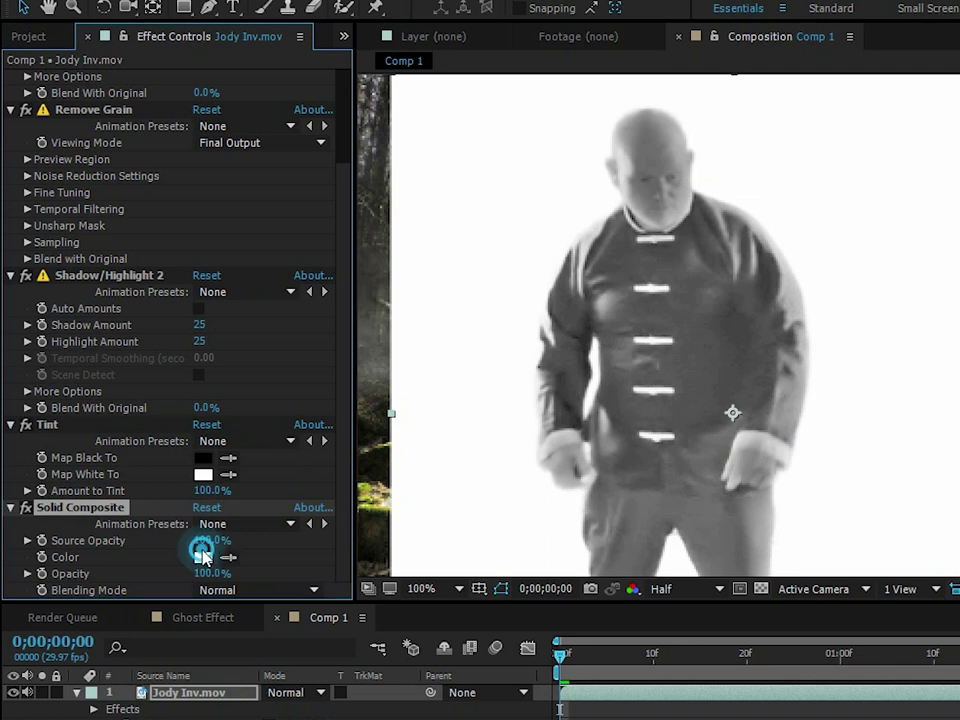
Change the Solid Composite color to a neutral gray with 50% brightness.
click(203, 556)
mouse_move(91, 452)
mouse_down()
mouse_move(39, 484)
mouse_move(39, 440)
mouse_up()
click(665, 427)
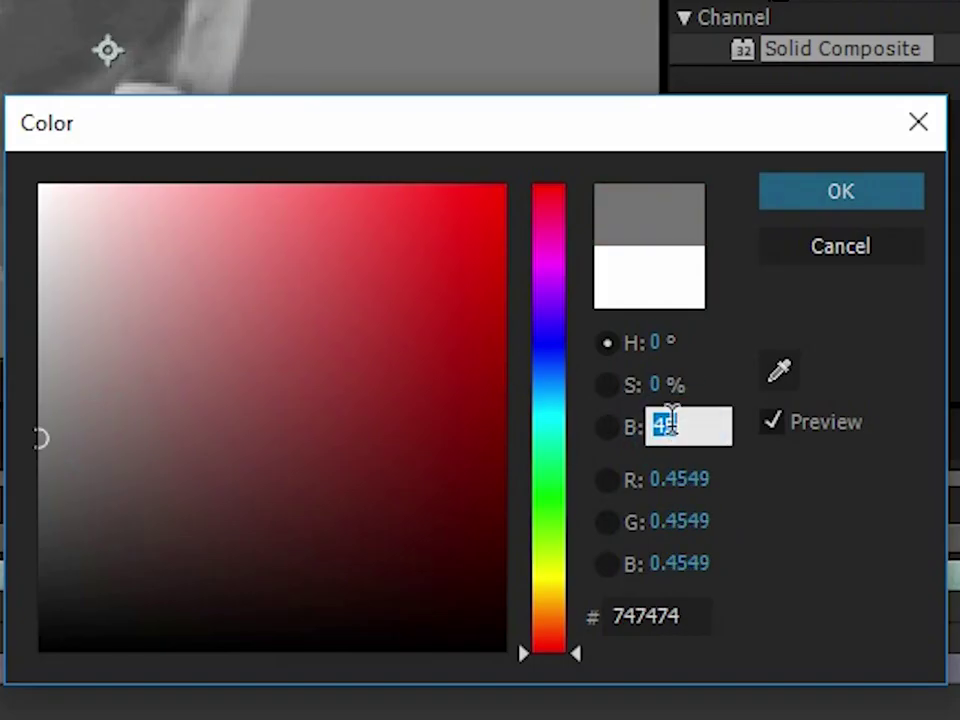
text(50)
click(866, 205)
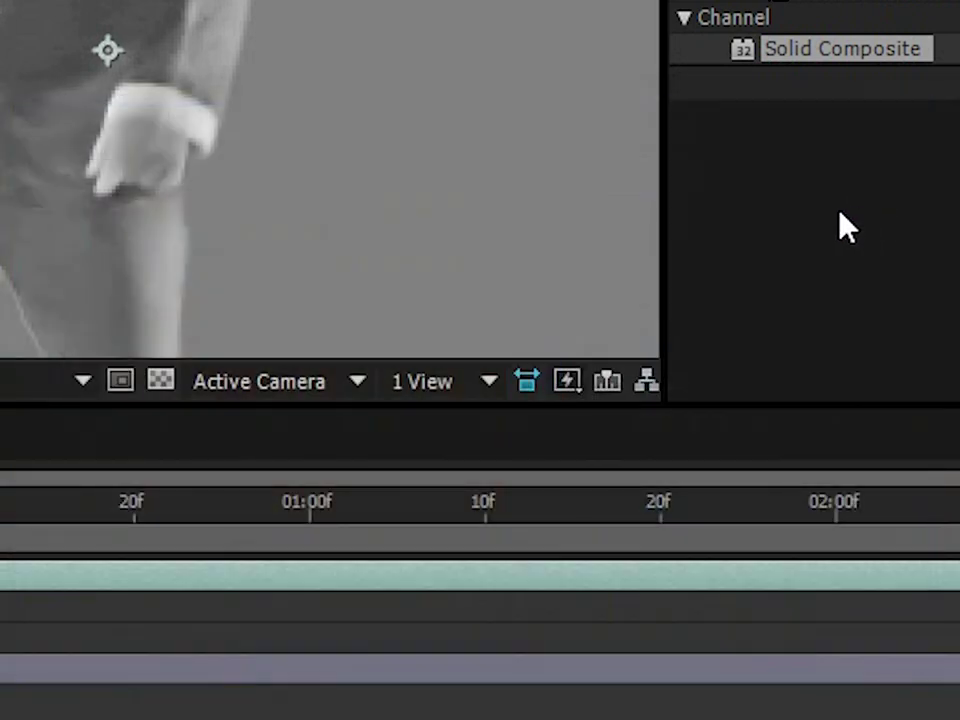
Try a Fast Blur on the figure's layer after Solid Composite with Blurriness at 165.
text(fast)
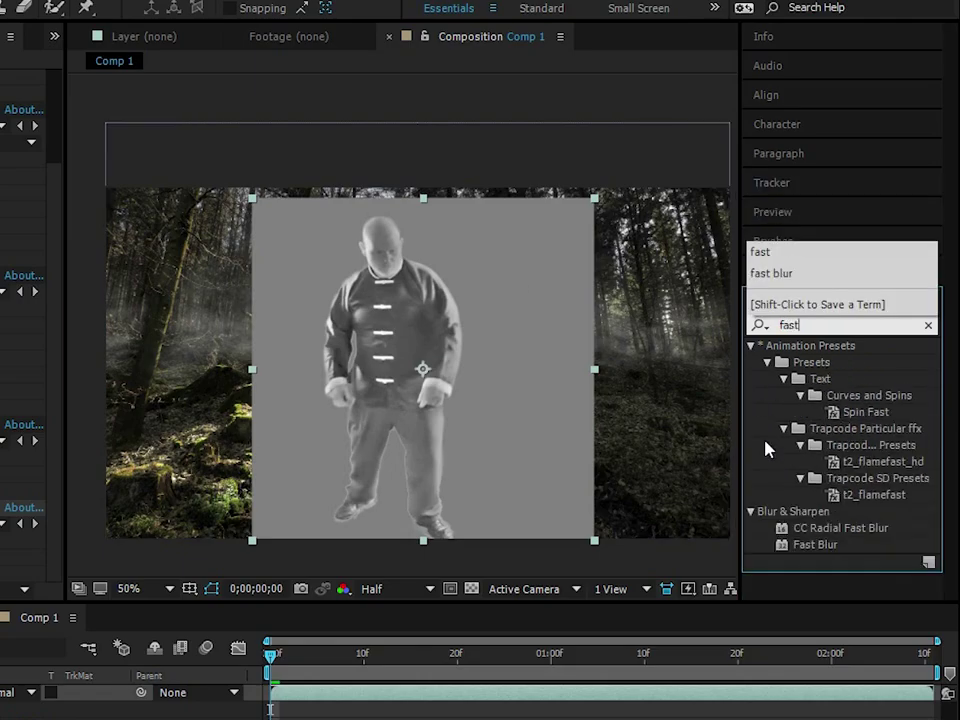
double_click(815, 545)
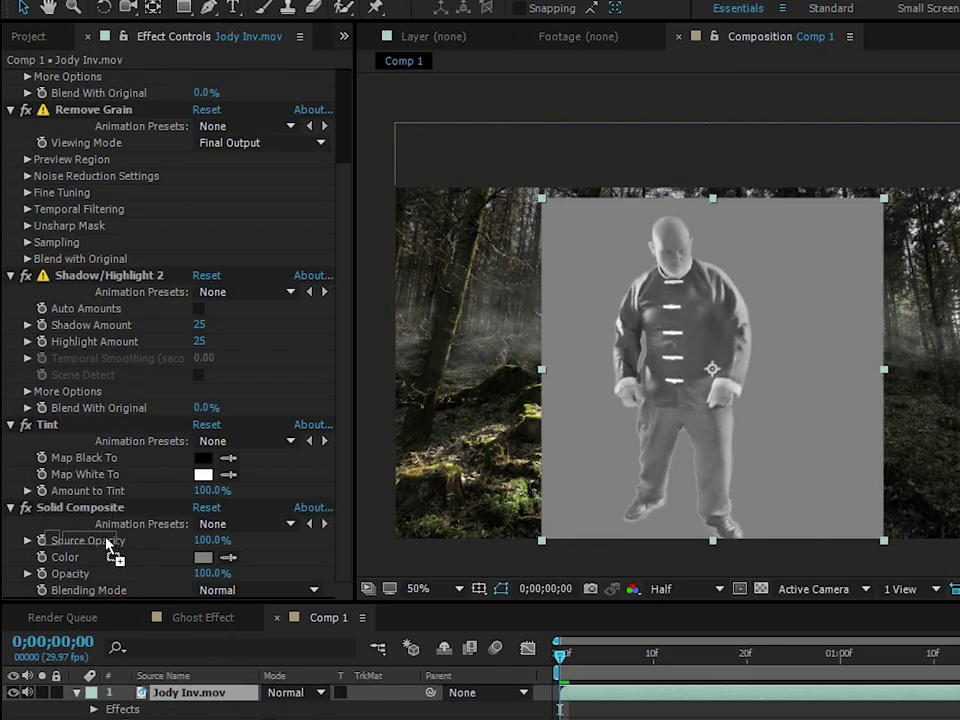
scroll(150, 560, down, 2)
drag(204, 553, 360, 546)
scroll(692, 326, up, 2)
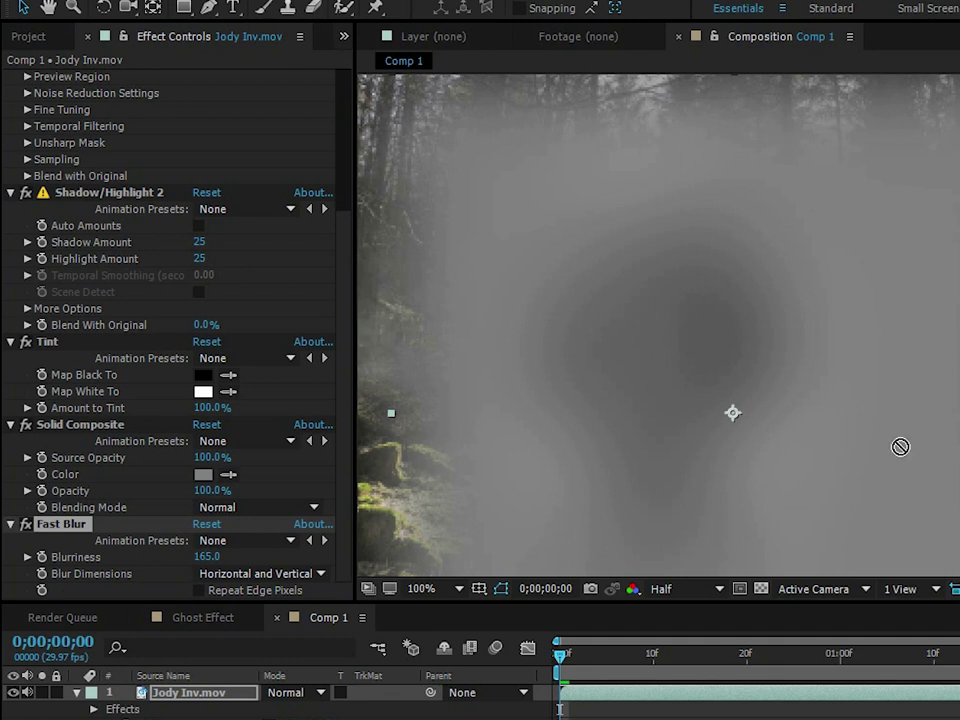
Insert a Brightness & Contrast effect between Tint and Solid Composite and raise its Brightness to 50.
drag(44, 516, 112, 408)
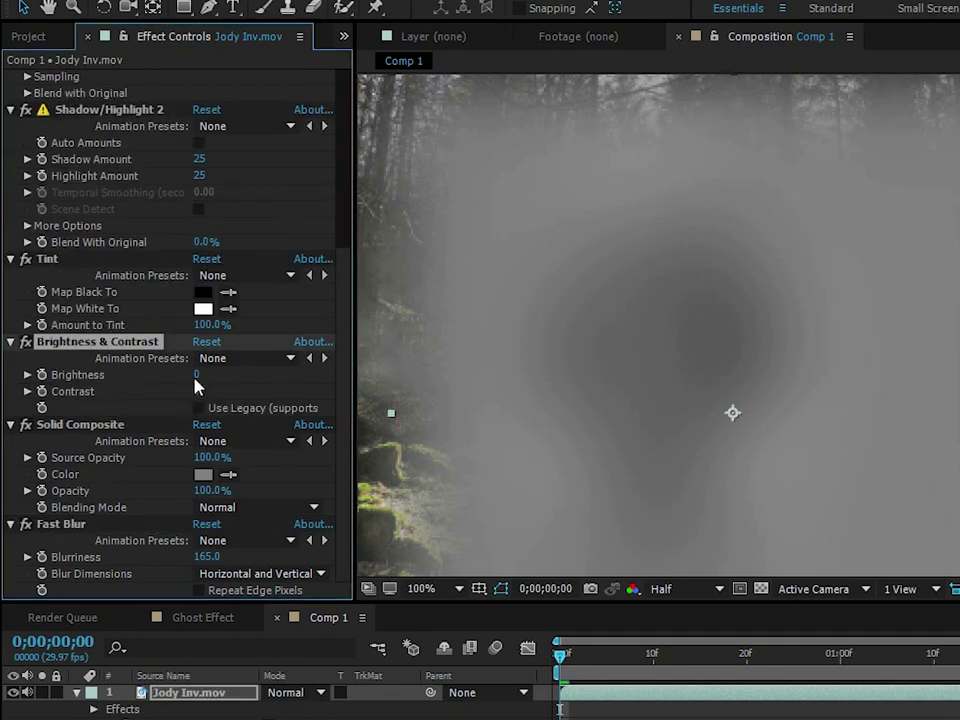
drag(197, 374, 245, 370)
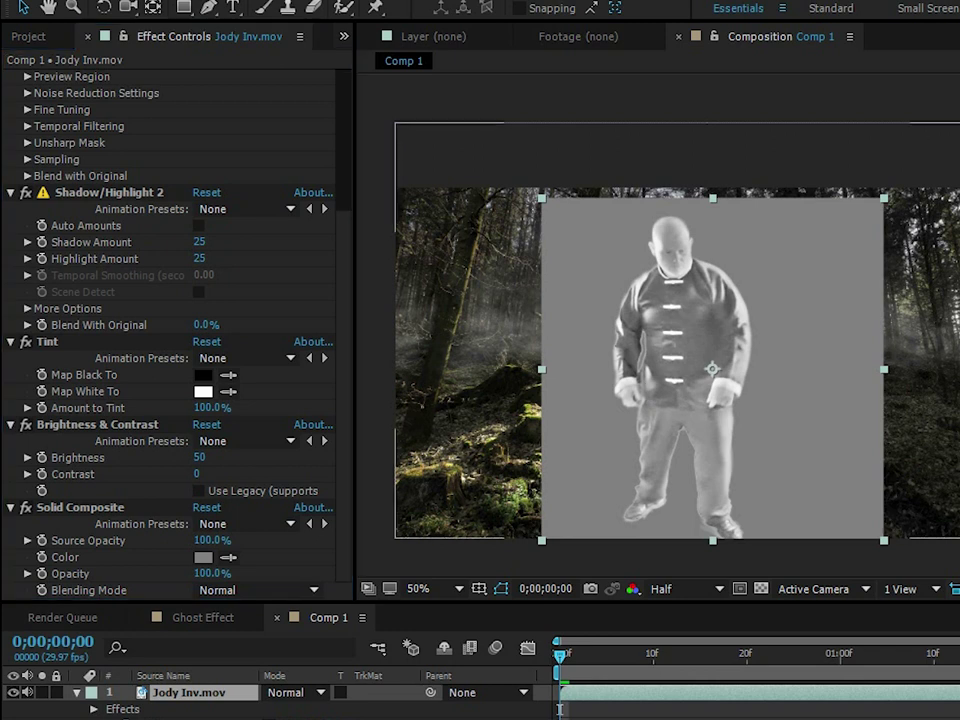
Add a fresh Fast Blur after Solid Composite and set its Blurriness to 5.
key(ctrl+alt+shift+e)
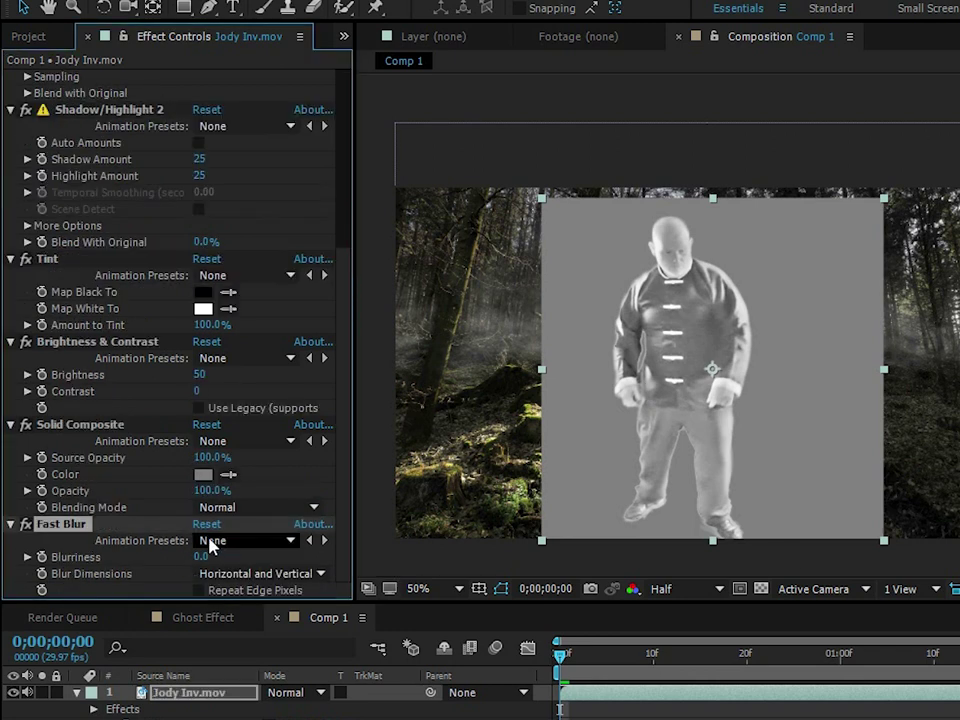
click(212, 557)
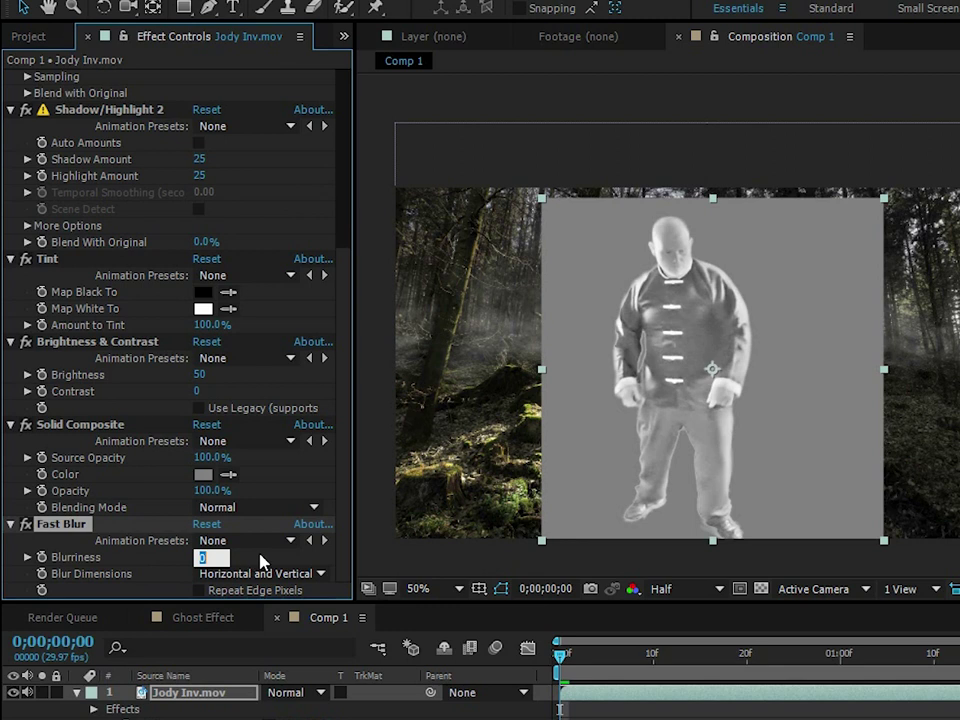
text(5)
key(Return)
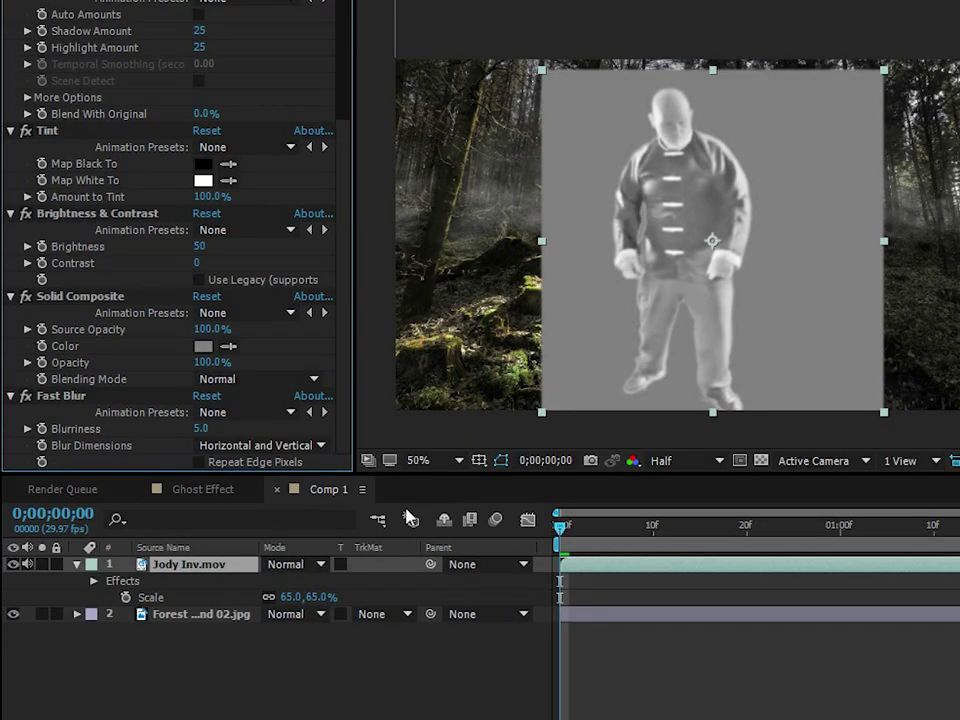
Pre-compose the figure's layer, moving all attributes into the new composition, and leave the layers deselected.
click(330, 660)
right_click(195, 566)
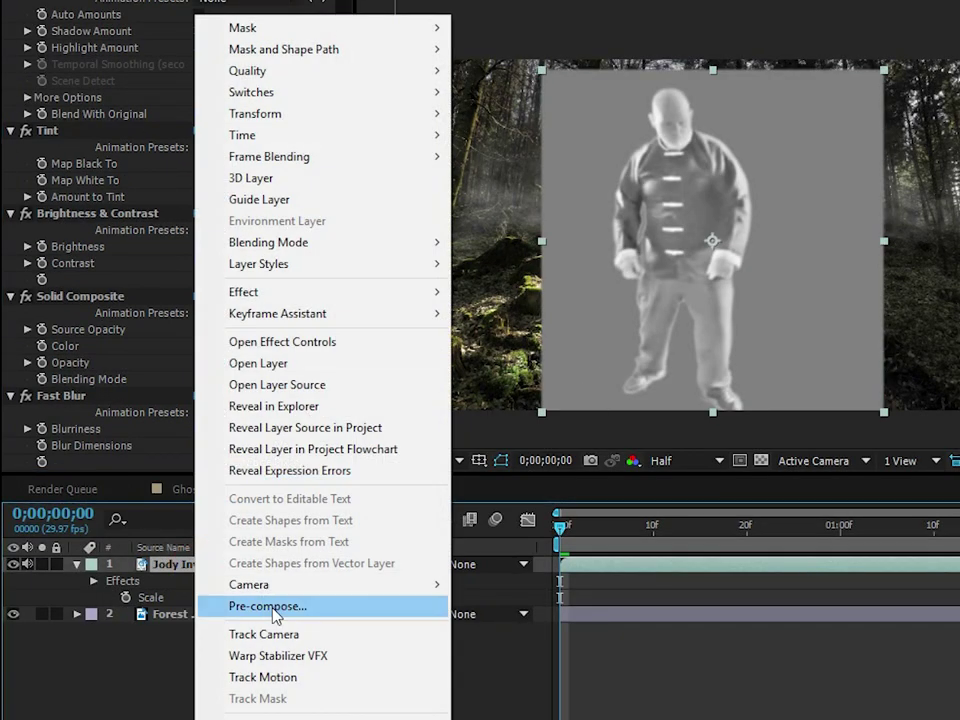
click(283, 606)
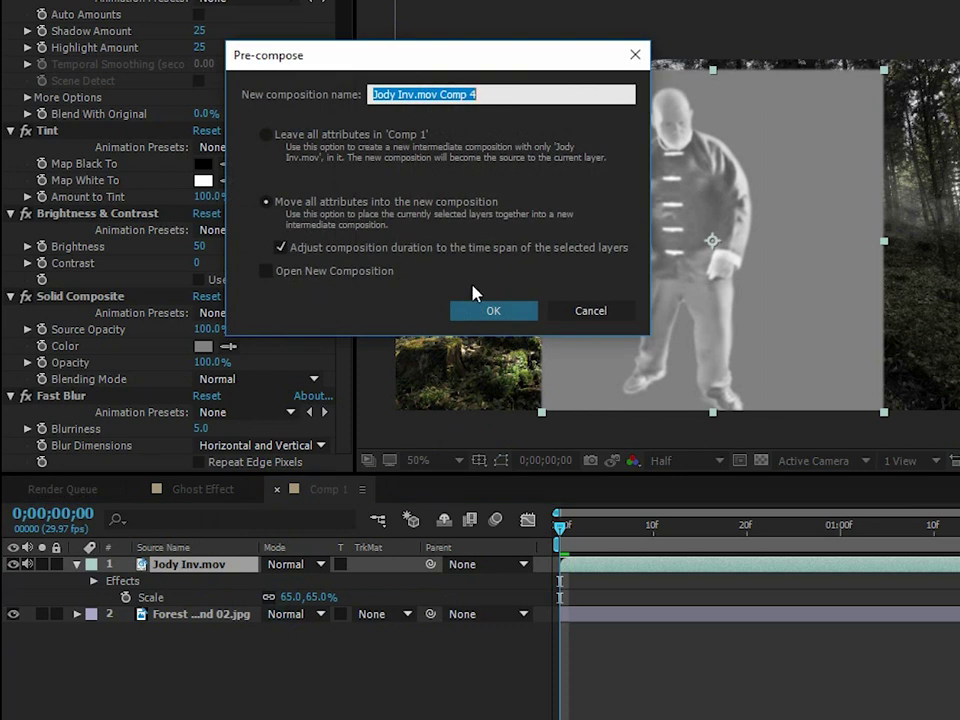
drag(430, 58, 264, 70)
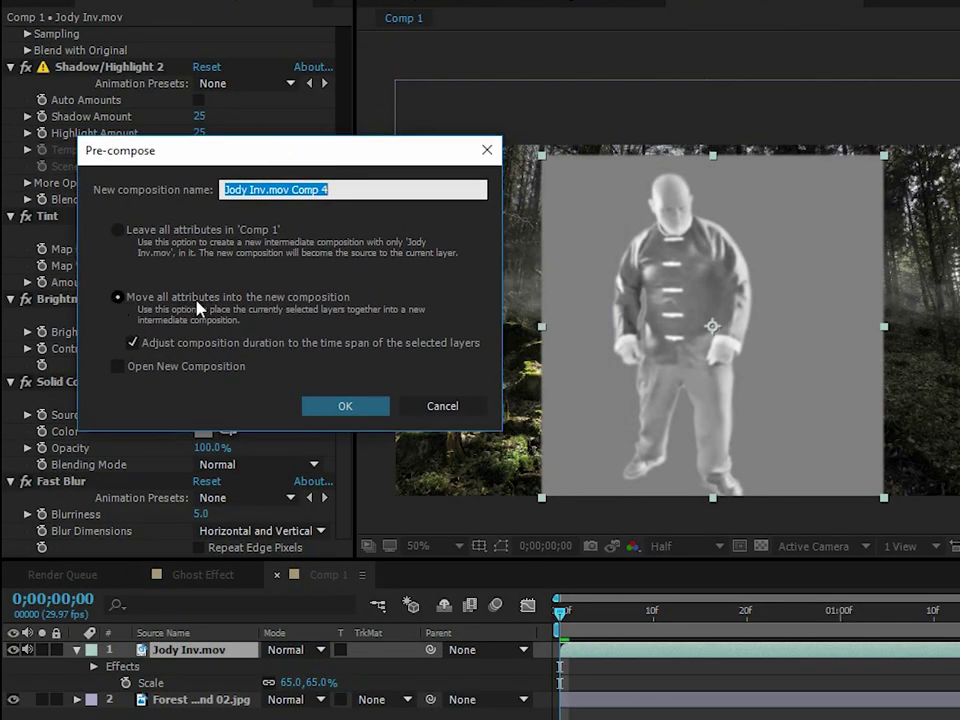
click(354, 405)
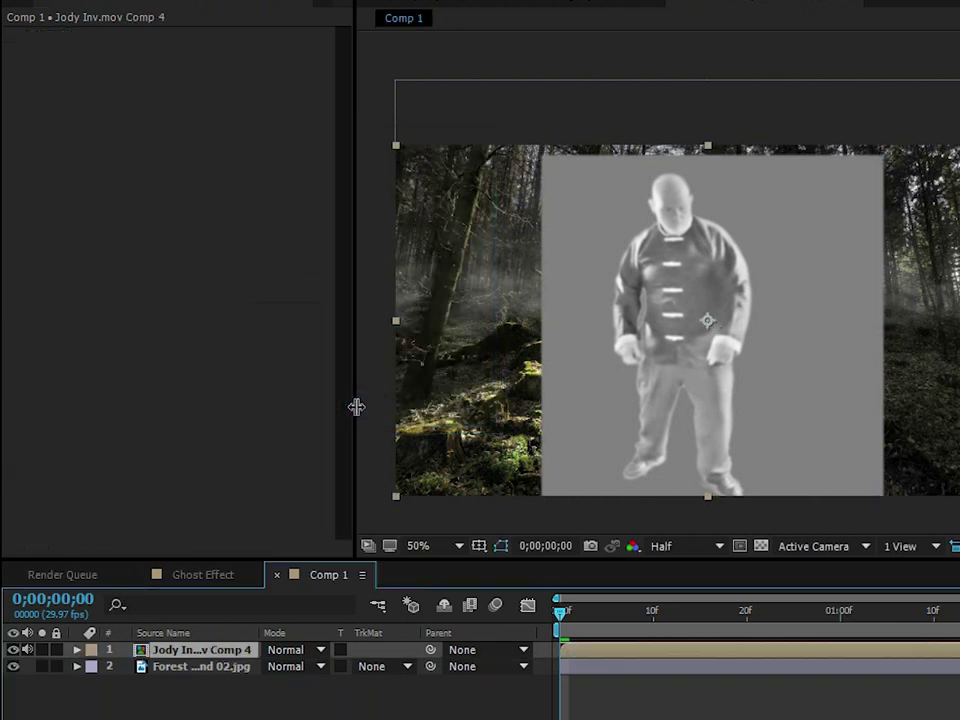
click(430, 690)
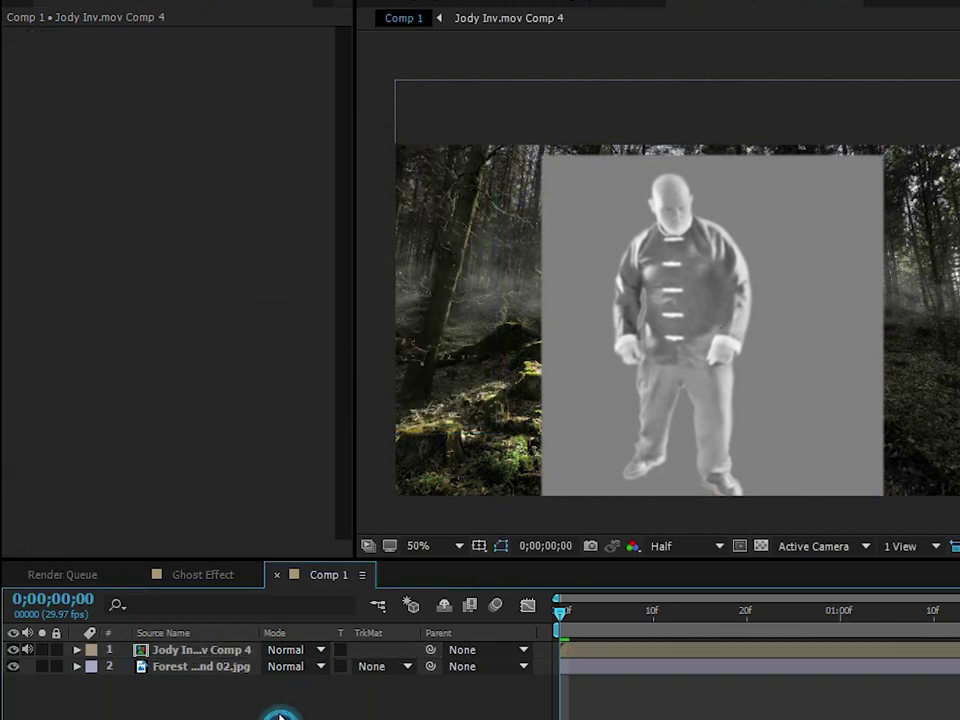
Hide the pre-composed figure layer and add a new adjustment layer above it.
click(160, 652)
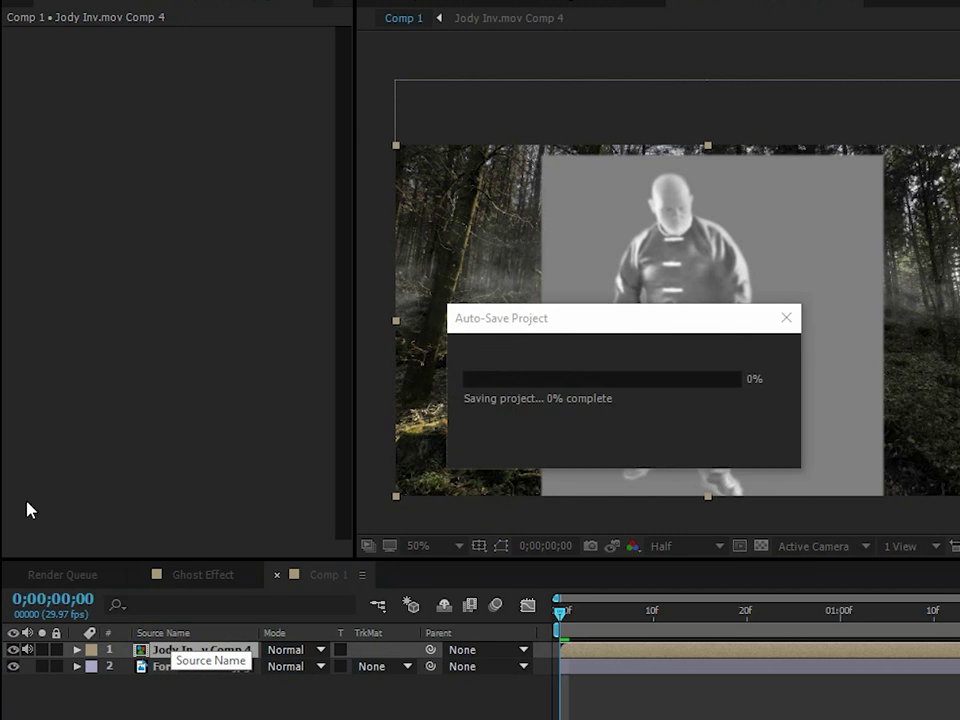
click(15, 650)
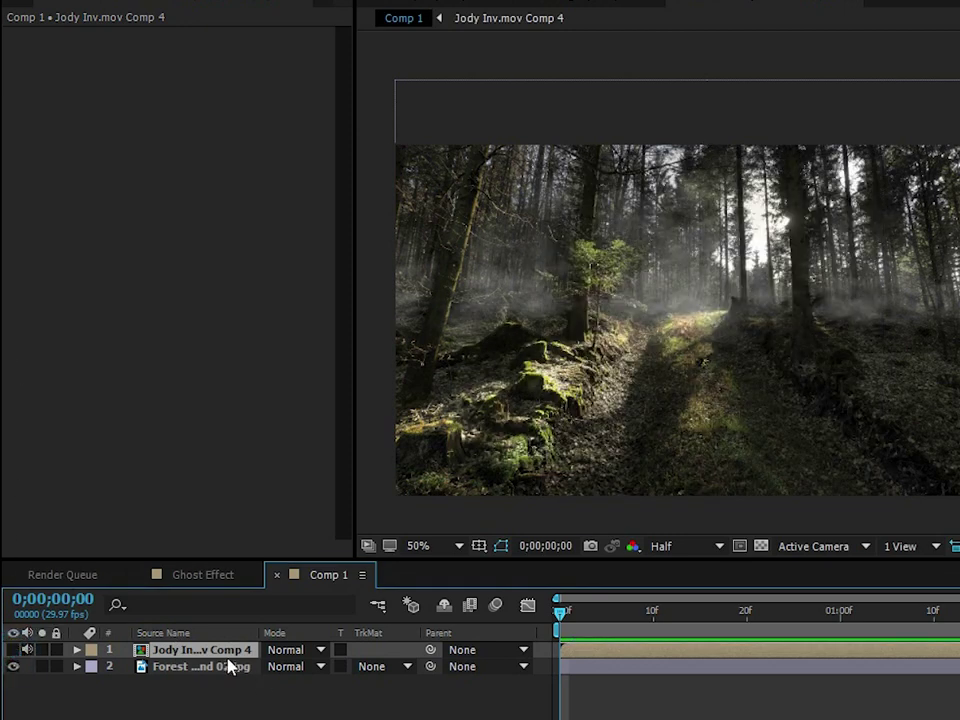
click(203, 655)
key(ctrl+alt+y)
Find the Displacement Map effect and apply it to the new adjustment layer.
double_click(842, 326)
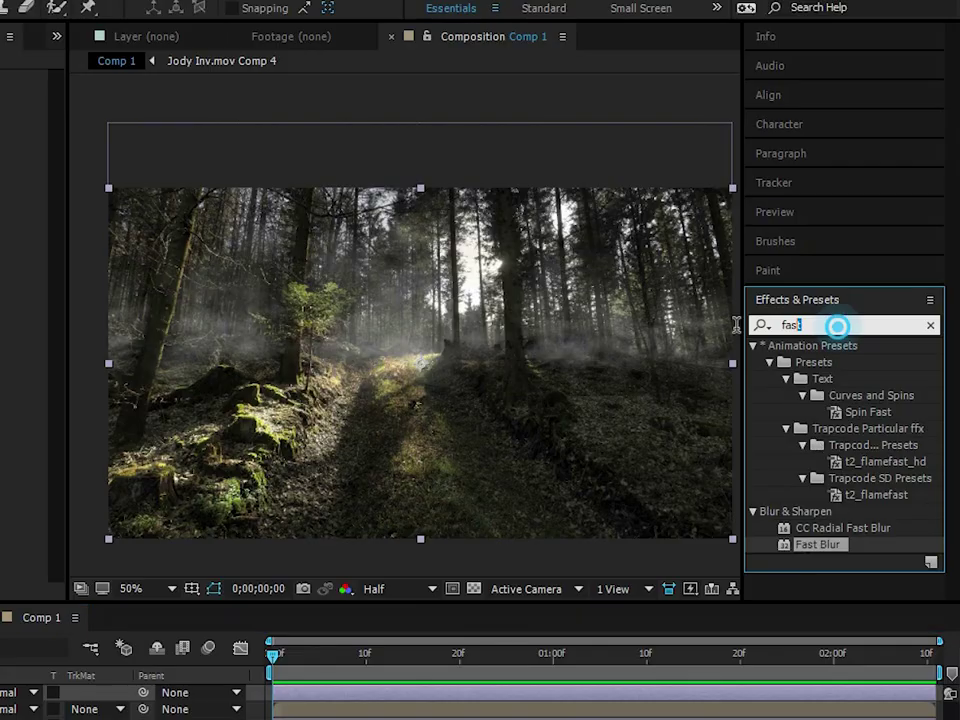
text(f)
key(BackSpace)
text(displace)
click(855, 351)
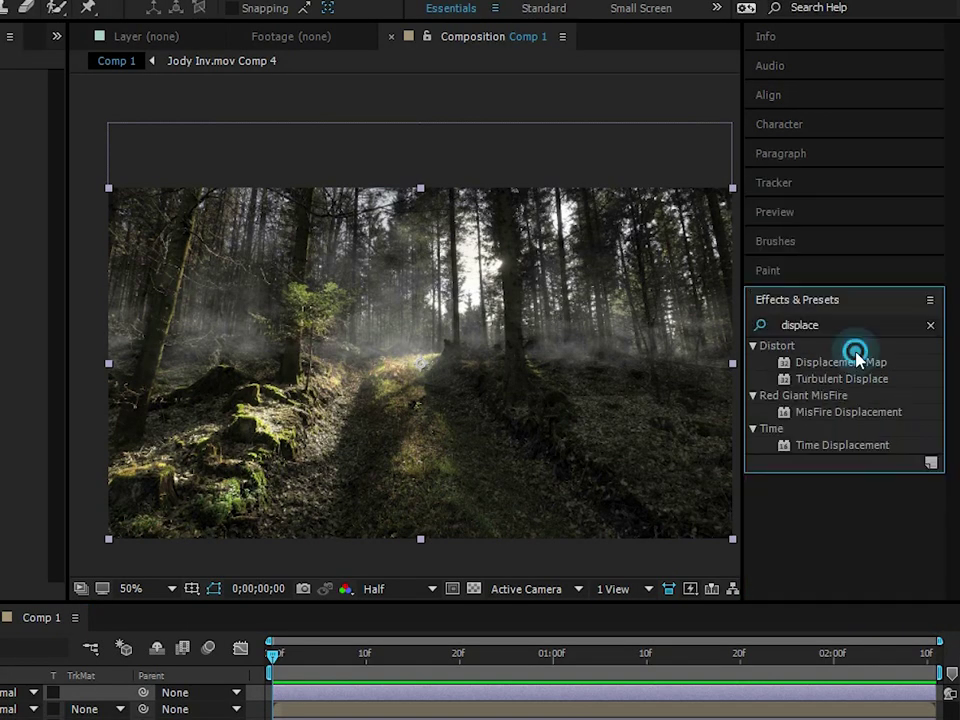
drag(859, 363, 184, 692)
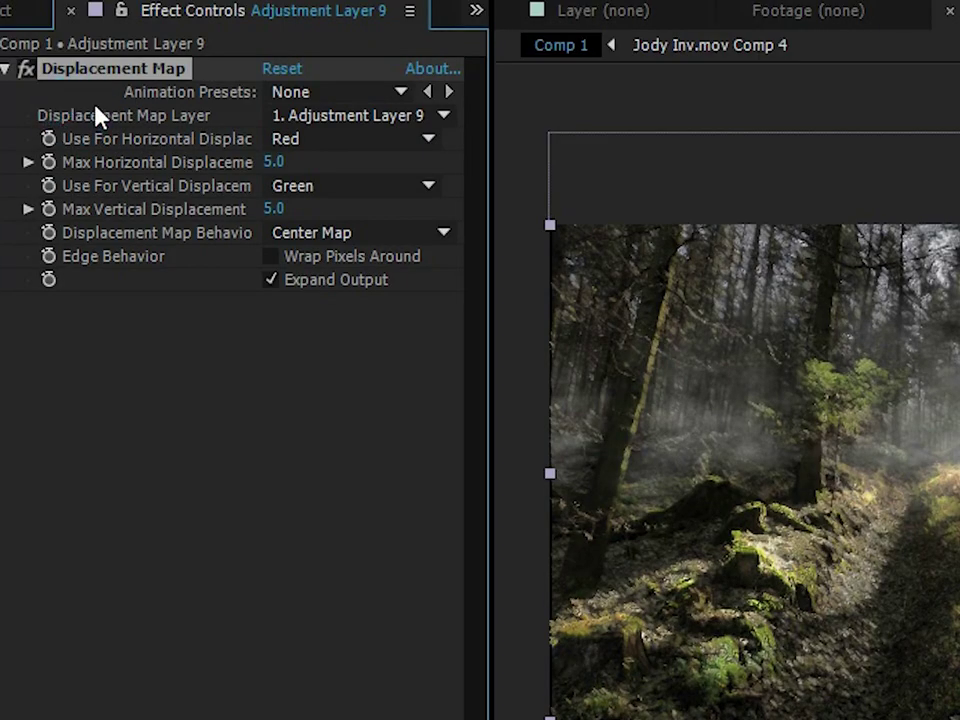
Use the pre-composed figure as the Displacement Map layer and set both maximum horizontal and vertical displacement to 200.
click(358, 116)
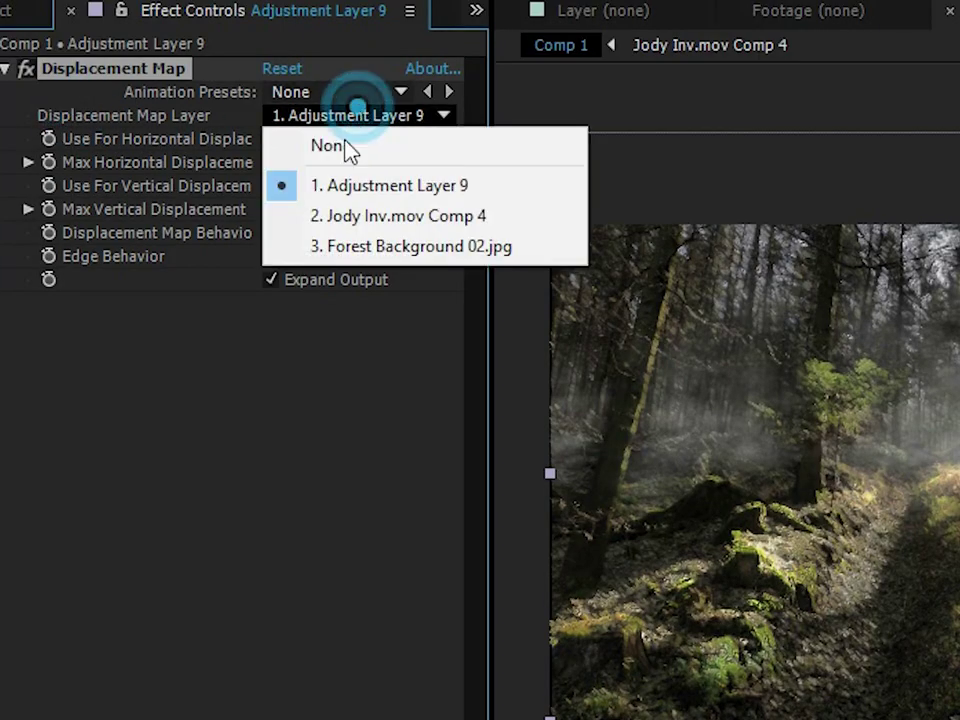
click(315, 226)
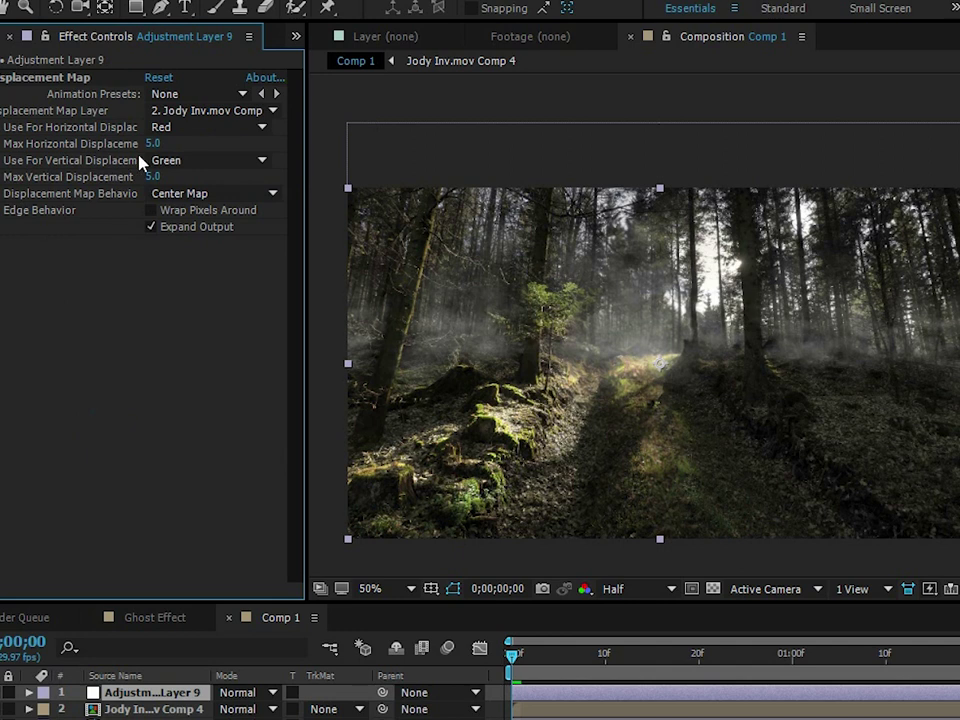
drag(157, 147, 236, 148)
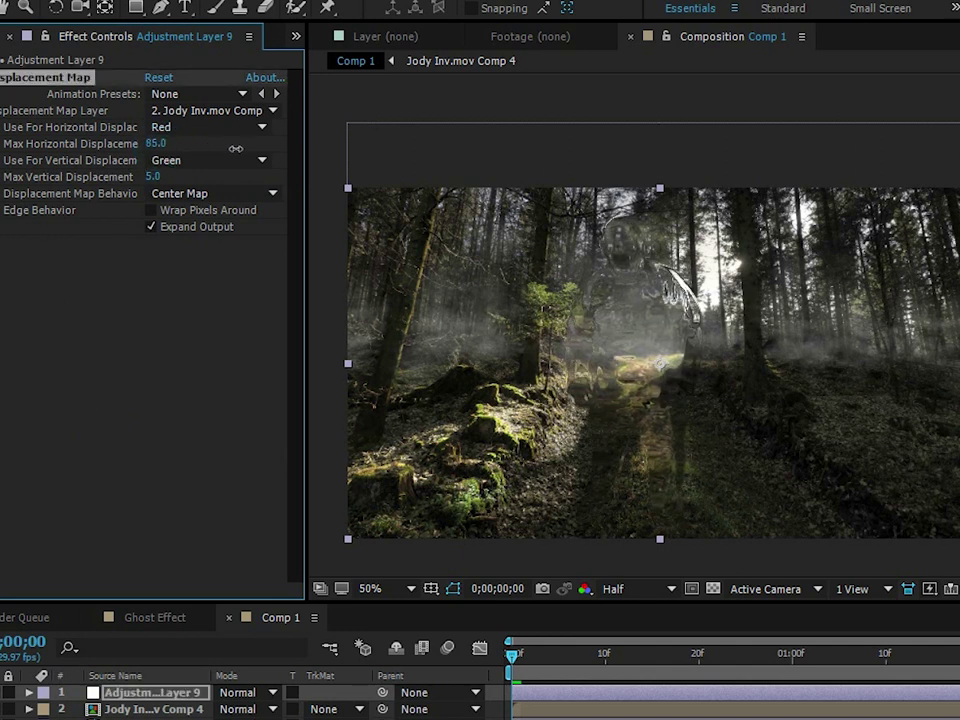
click(157, 144)
text(200)
click(155, 176)
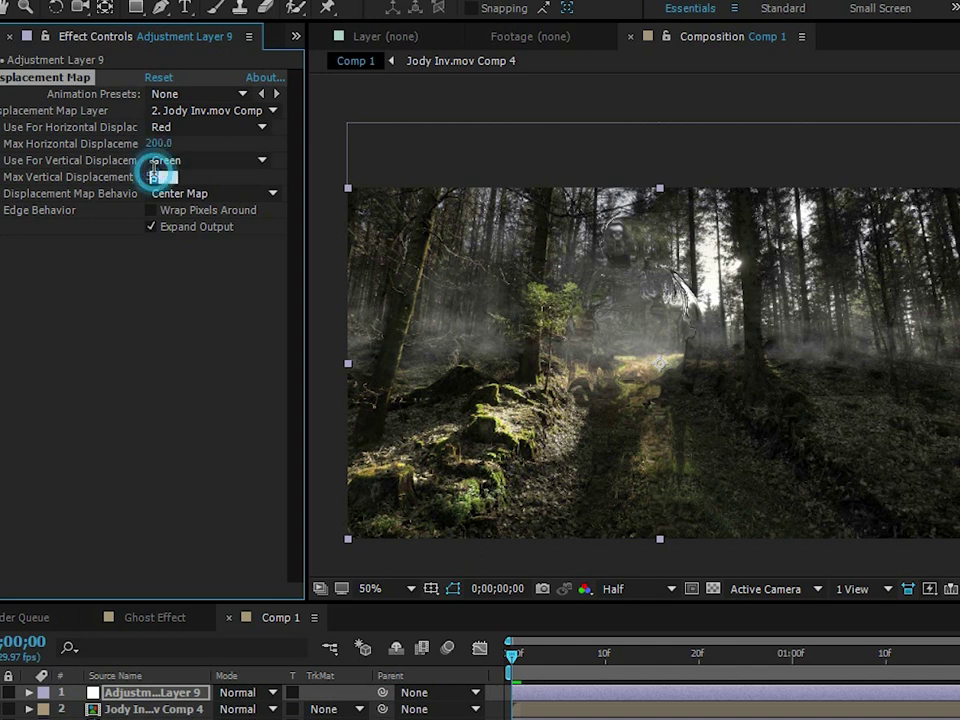
text(200)
click(161, 364)
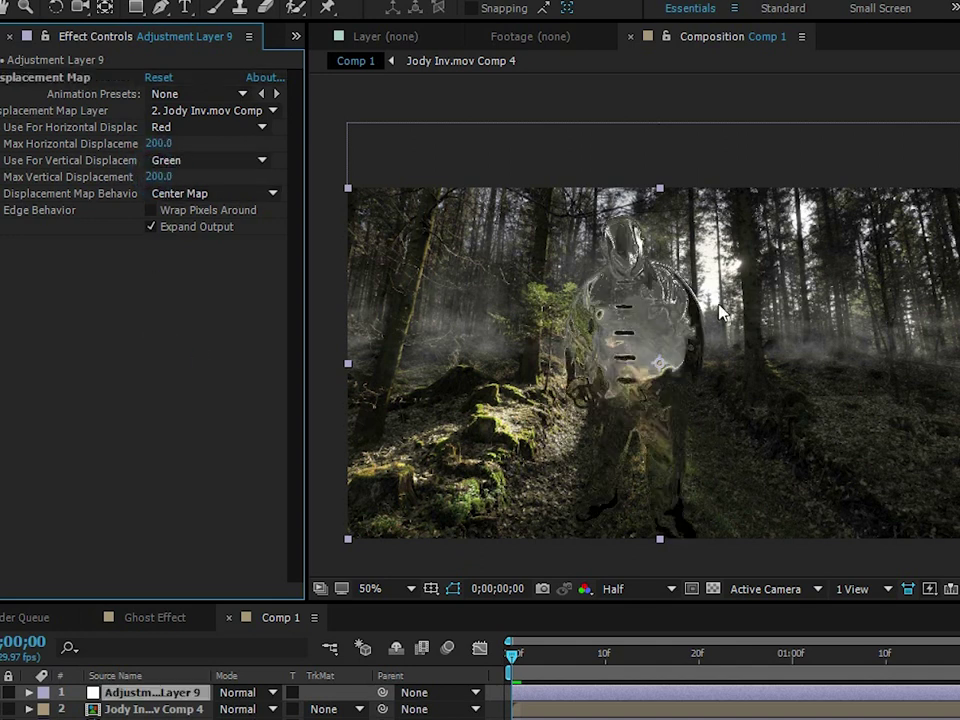
Examine the displaced figure up close and preview its motion over the forest background.
scroll(743, 371, up, 2)
scroll(714, 386, down, 2)
scroll(714, 386, down, 2)
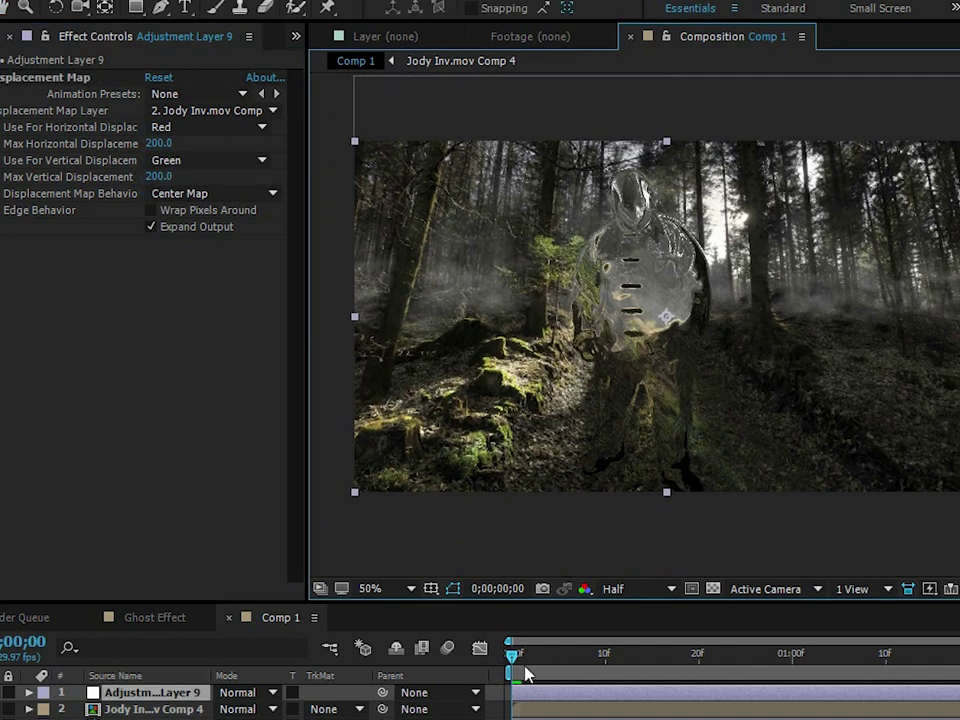
drag(527, 675, 656, 671)
scroll(617, 375, up, 2)
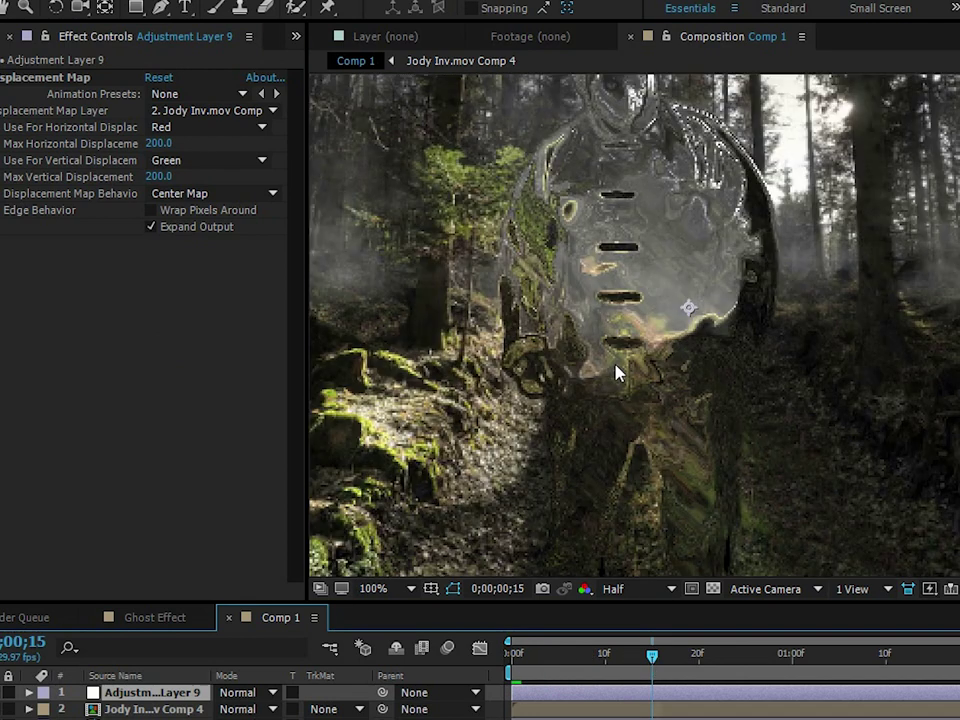
scroll(617, 375, down, 2)
key(Home)
click(612, 589)
click(648, 704)
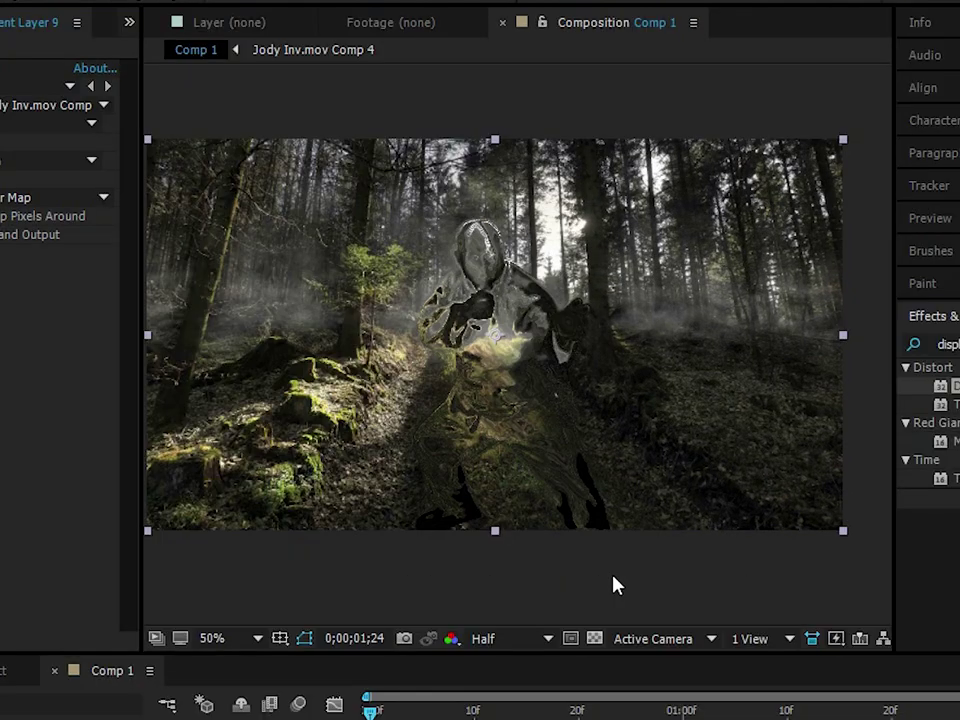
key(space)
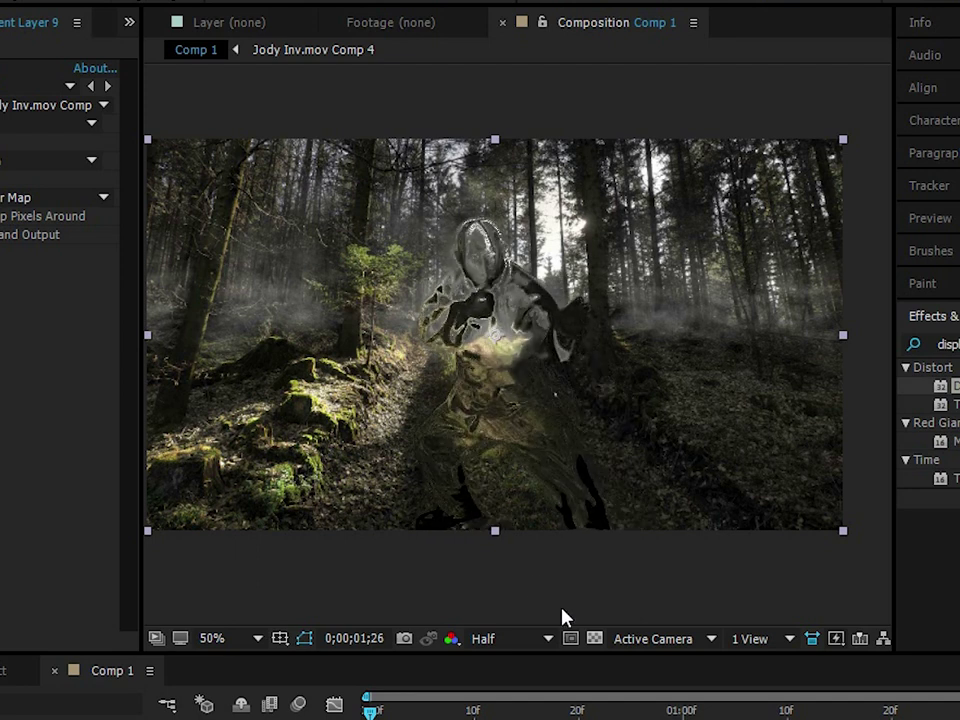
Go to frame 15, magnify the displaced figure and set the composition preview resolution to Full.
drag(493, 711, 527, 710)
key(period)
key(period)
key(period)
key(period)
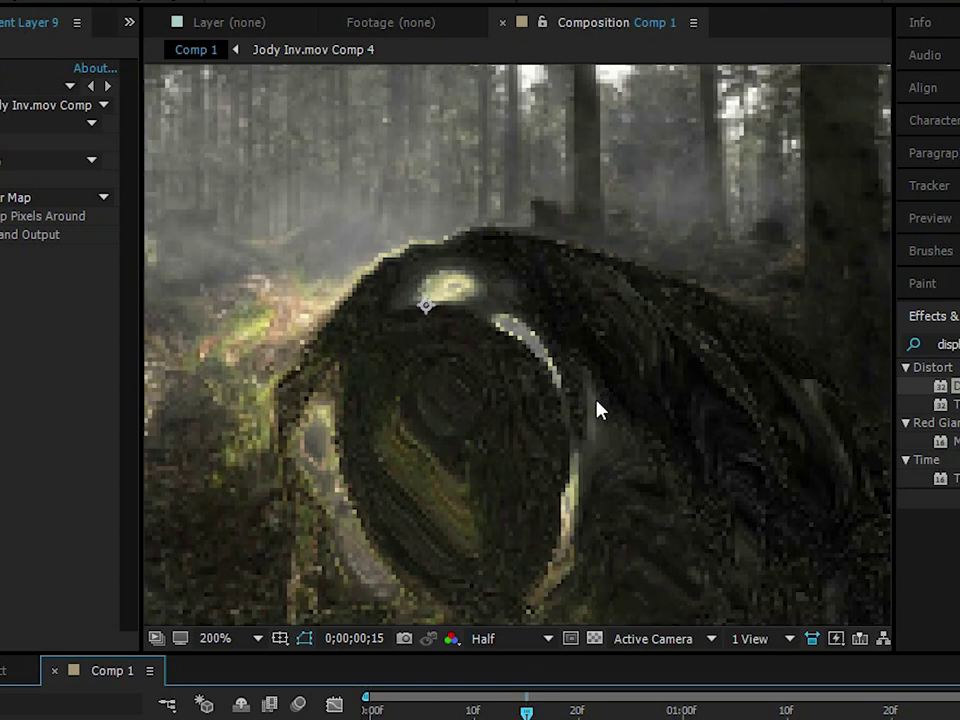
drag(537, 440, 549, 386)
click(518, 638)
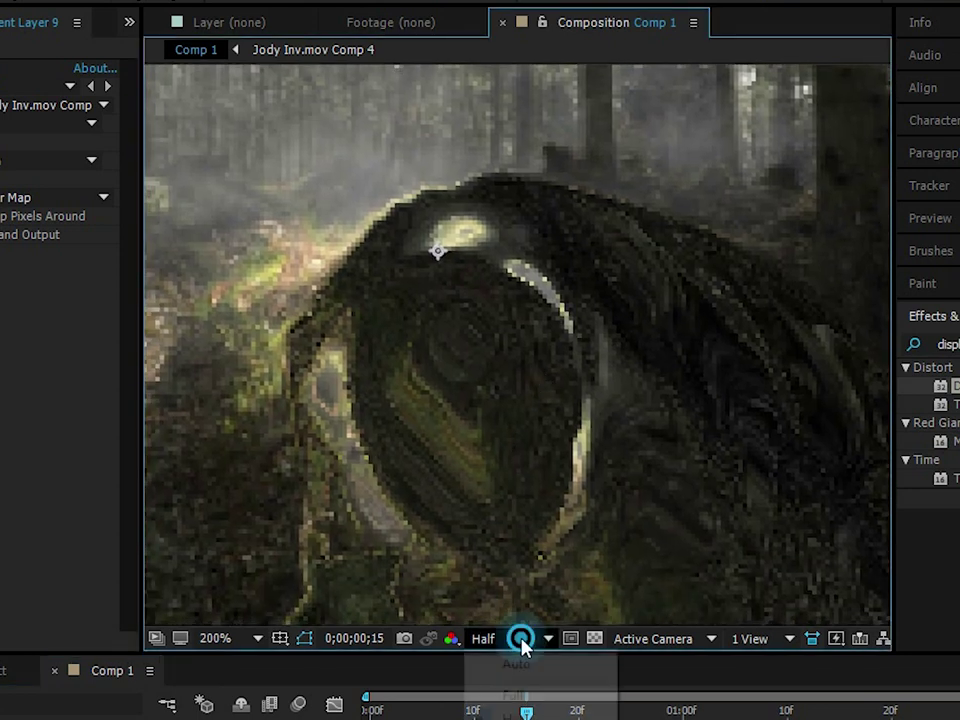
click(514, 694)
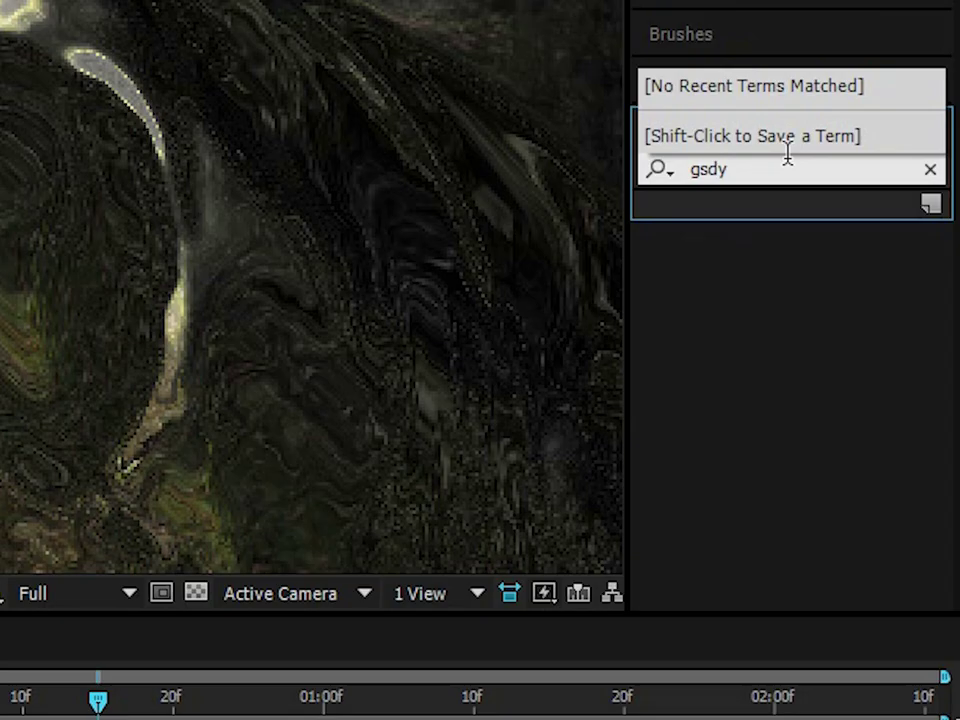
Add Fast Blur before Displacement Map on the adjustment layer and set its Blurriness to 8.
double_click(945, 344)
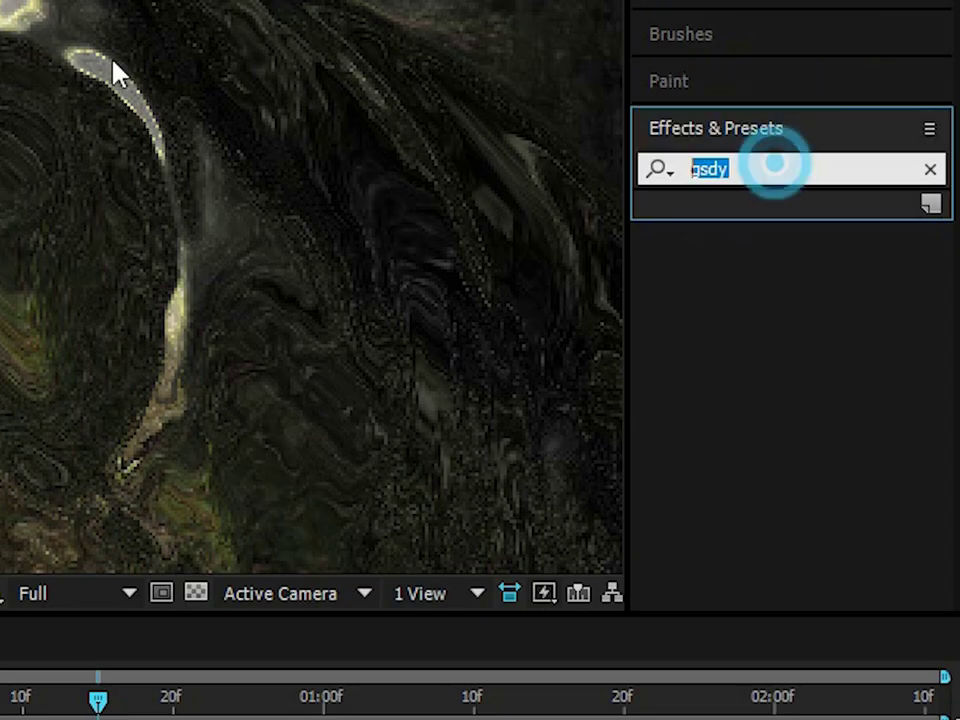
text(fast)
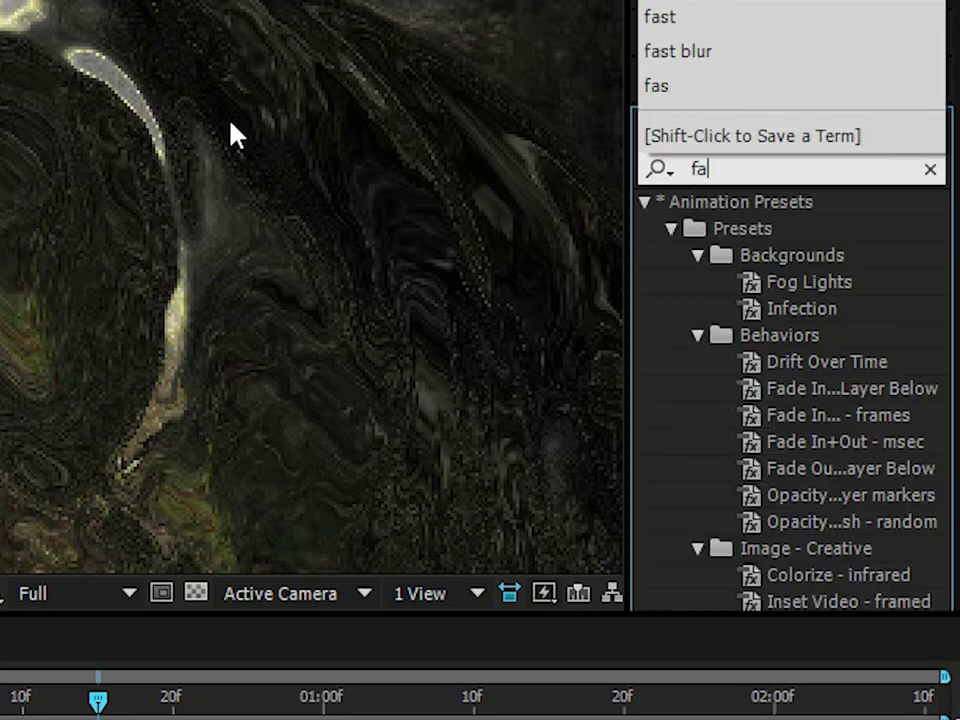
drag(746, 536, 0, 0)
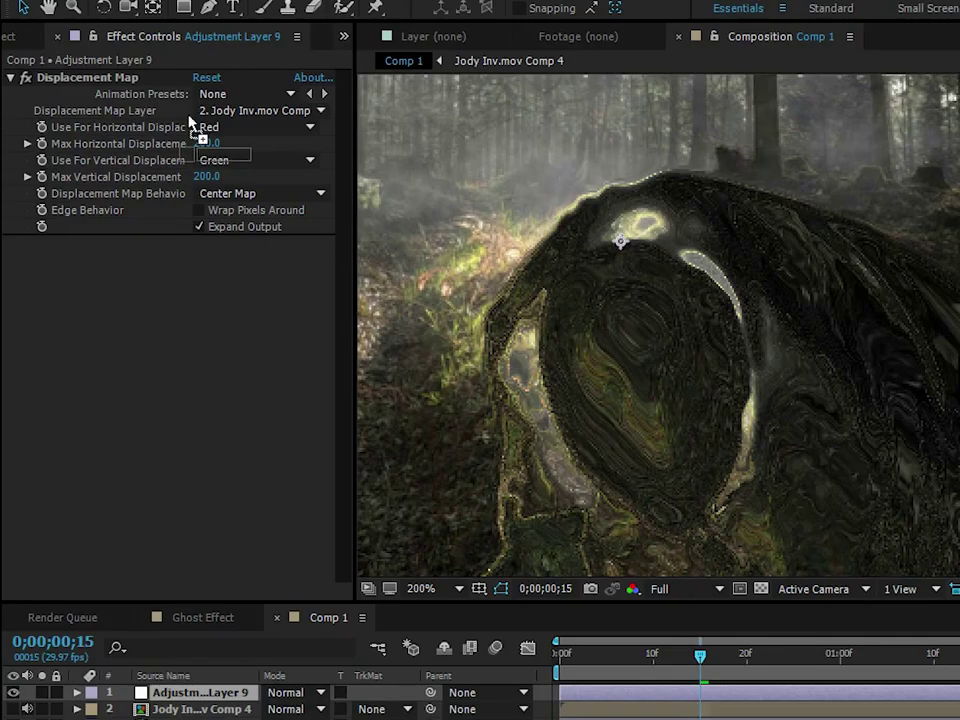
drag(190, 119, 136, 80)
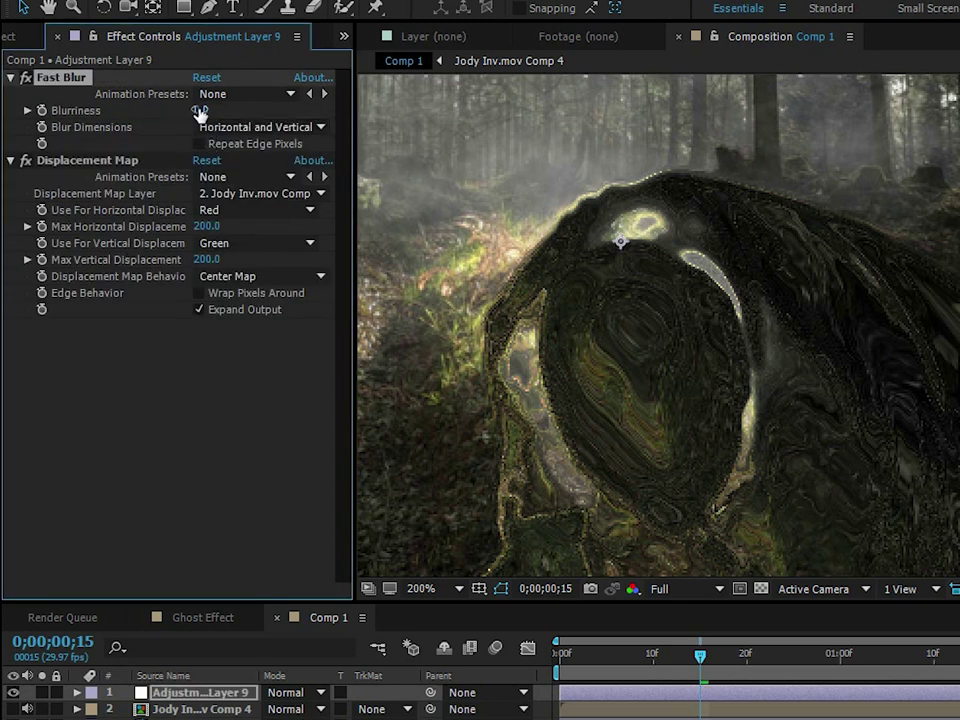
click(201, 110)
text(8)
key(Return)
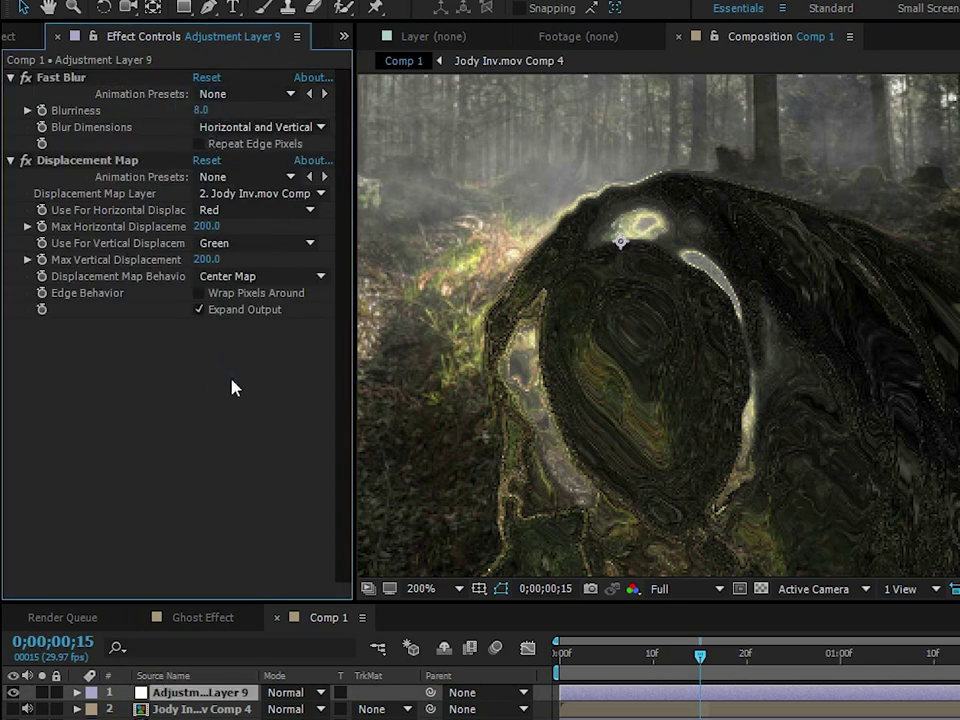
Compare the displaced figure's detail with the adjustment layer's Fast Blur switched off and on.
scroll(739, 437, down, 1)
scroll(634, 377, up, 1)
drag(739, 437, 658, 414)
click(27, 78)
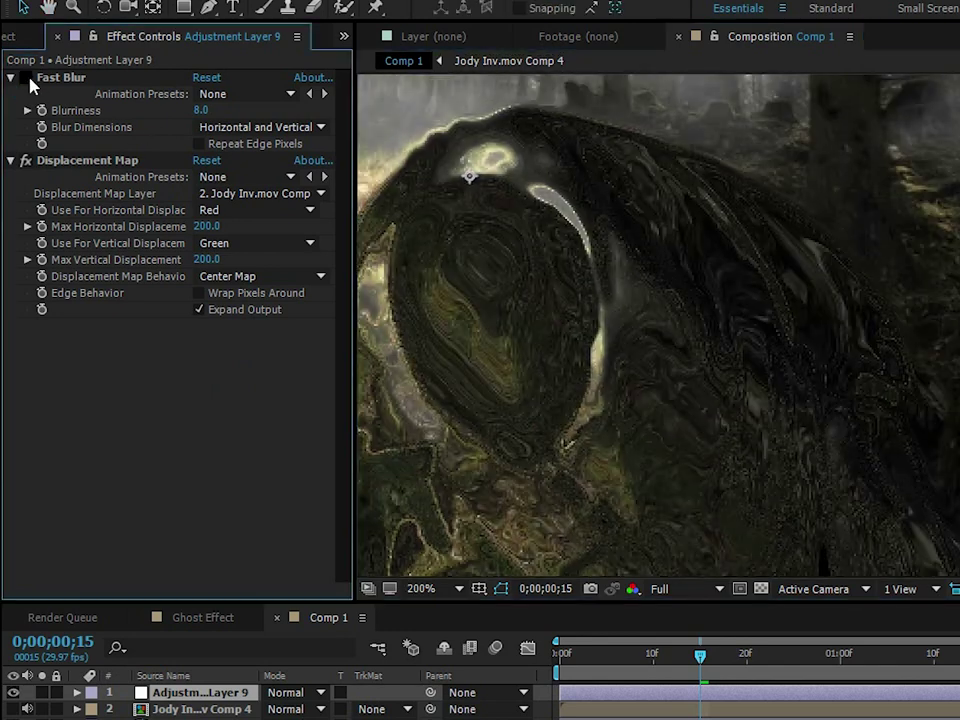
click(27, 78)
scroll(583, 246, down, 1)
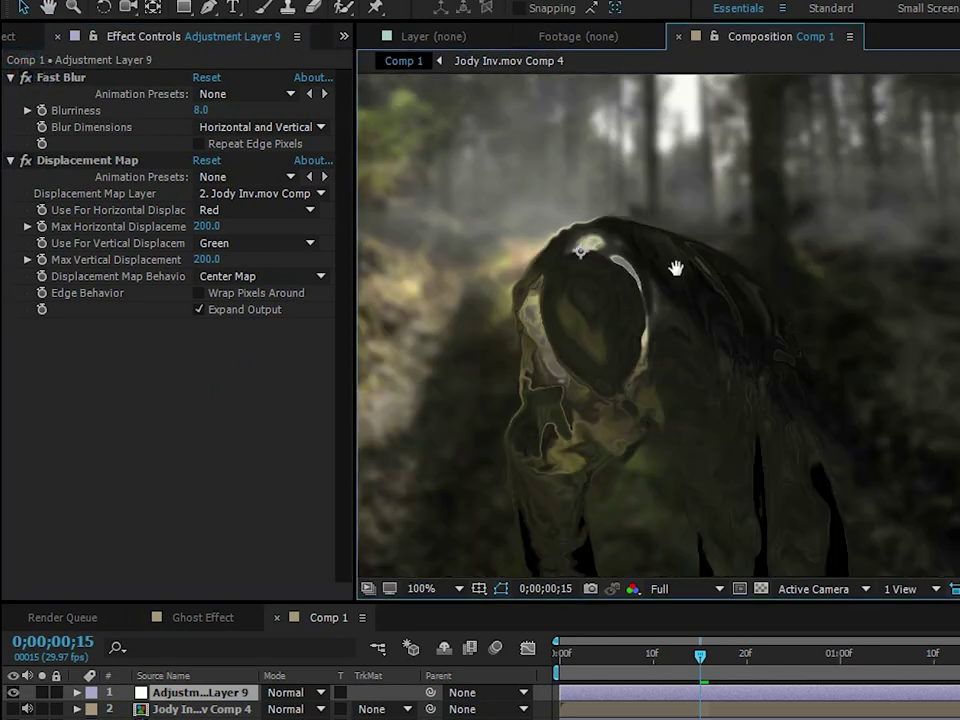
scroll(716, 274, down, 1)
drag(675, 268, 618, 236)
scroll(618, 240, up, 1)
scroll(720, 315, down, 1)
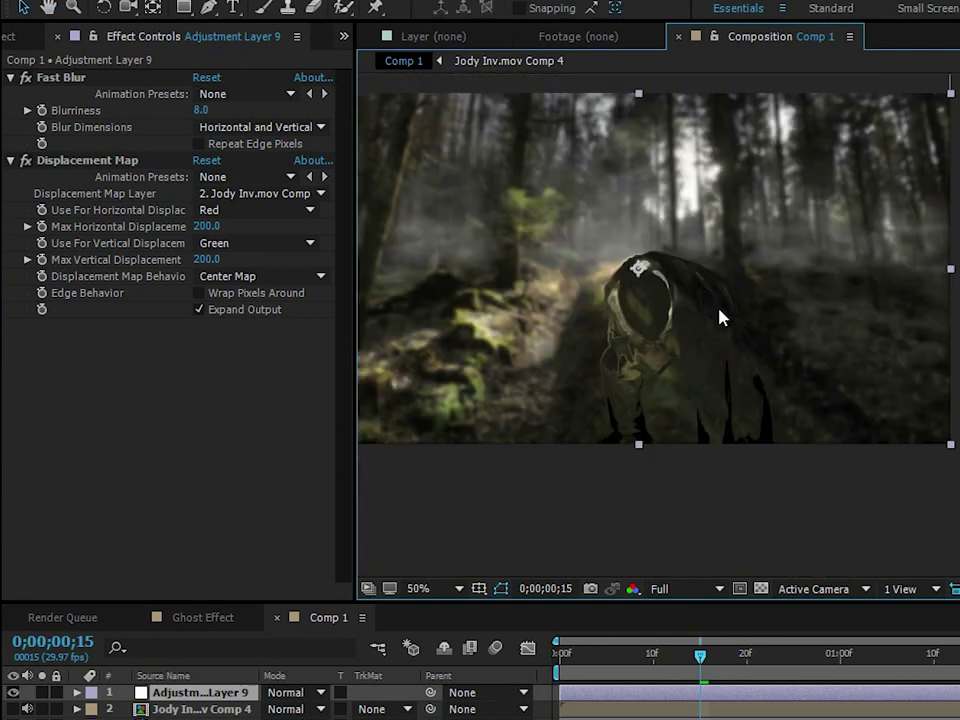
drag(720, 315, 748, 361)
key(v)
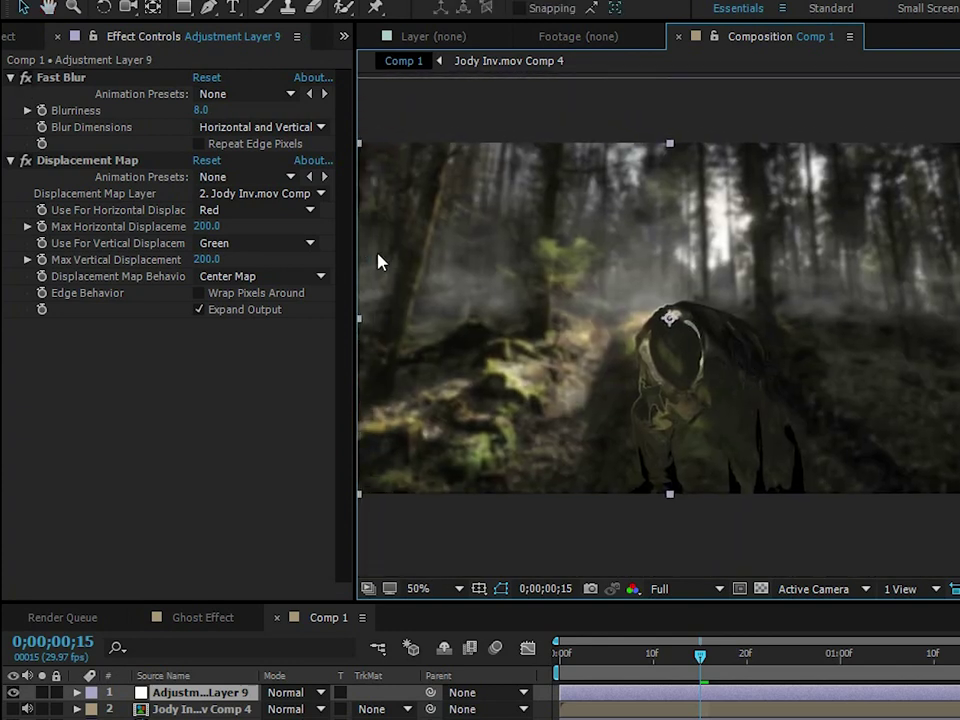
Enable Repeat Edge Pixels on the adjustment layer's Fast Blur and check the result in the composition.
click(96, 159)
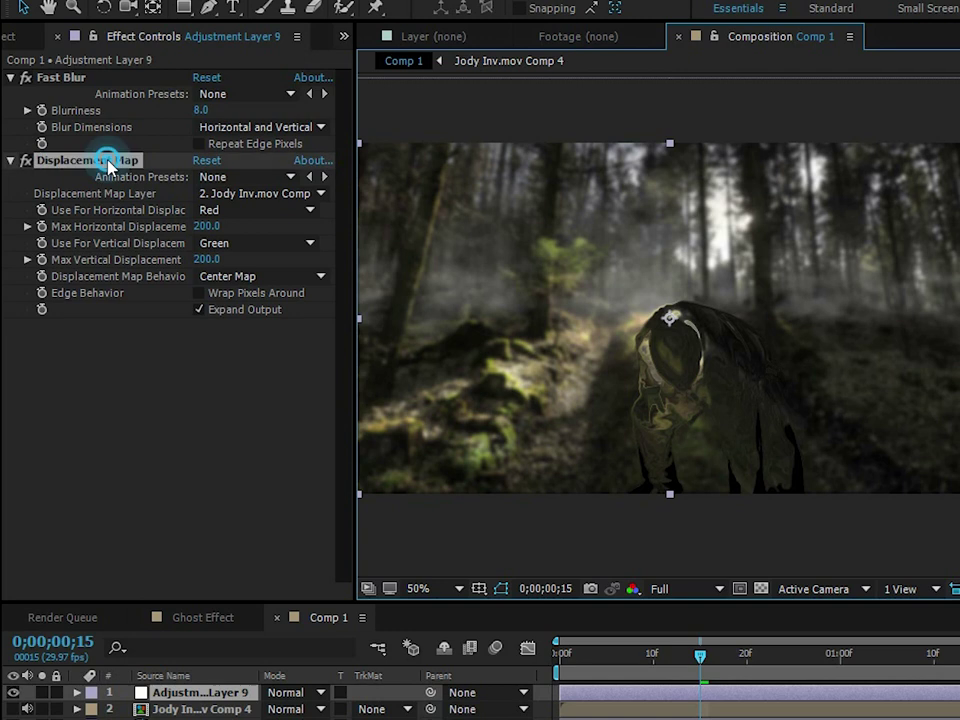
click(80, 158)
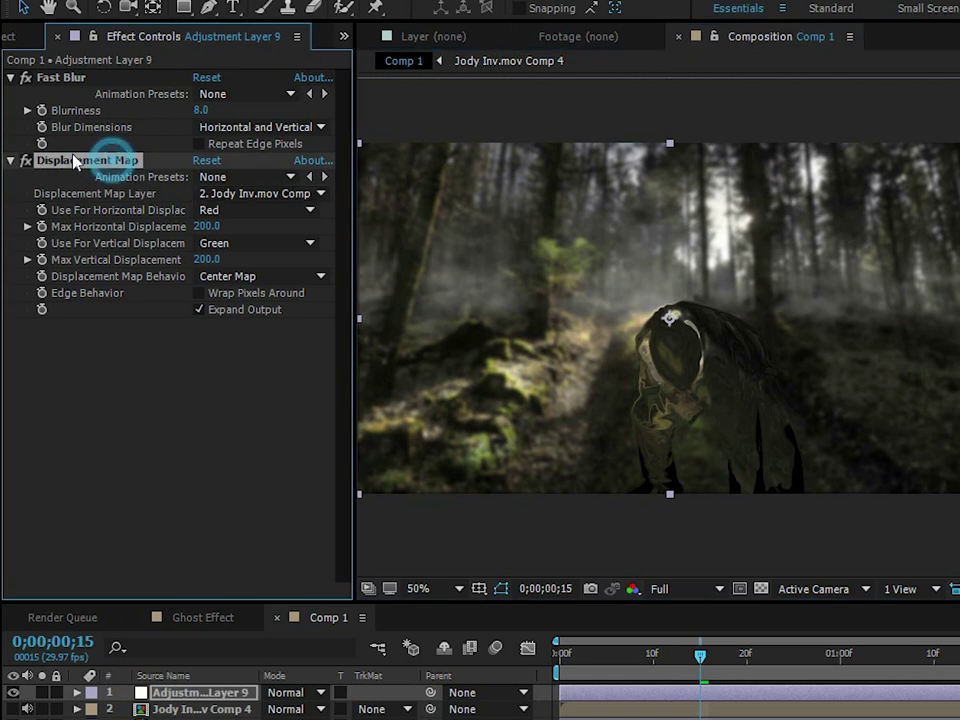
click(74, 78)
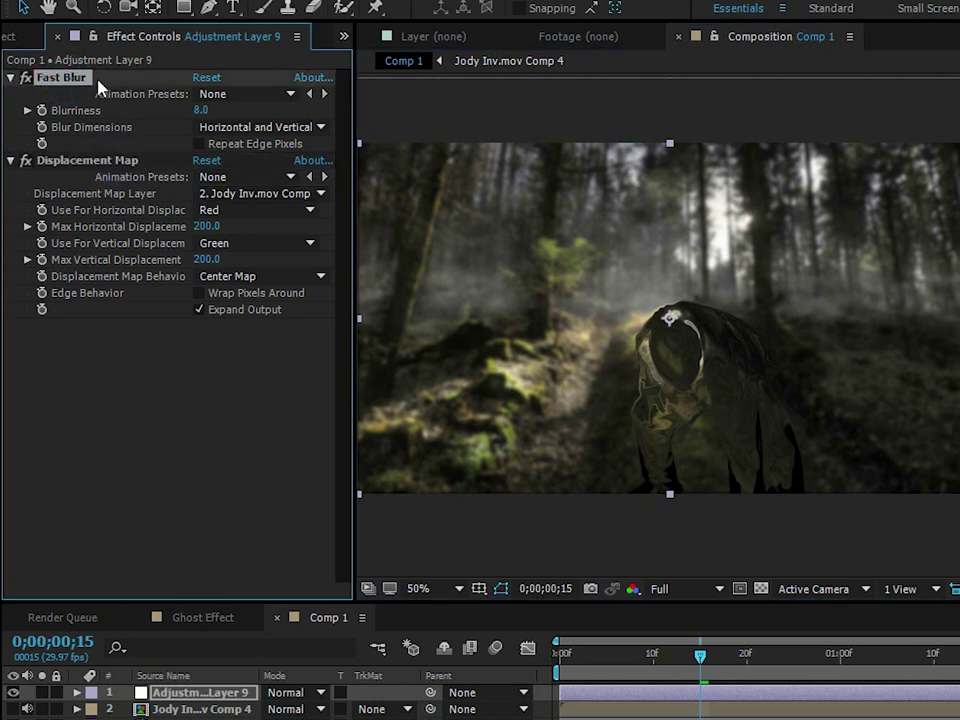
click(199, 143)
click(187, 340)
scroll(531, 317, up, 2)
scroll(531, 318, down, 2)
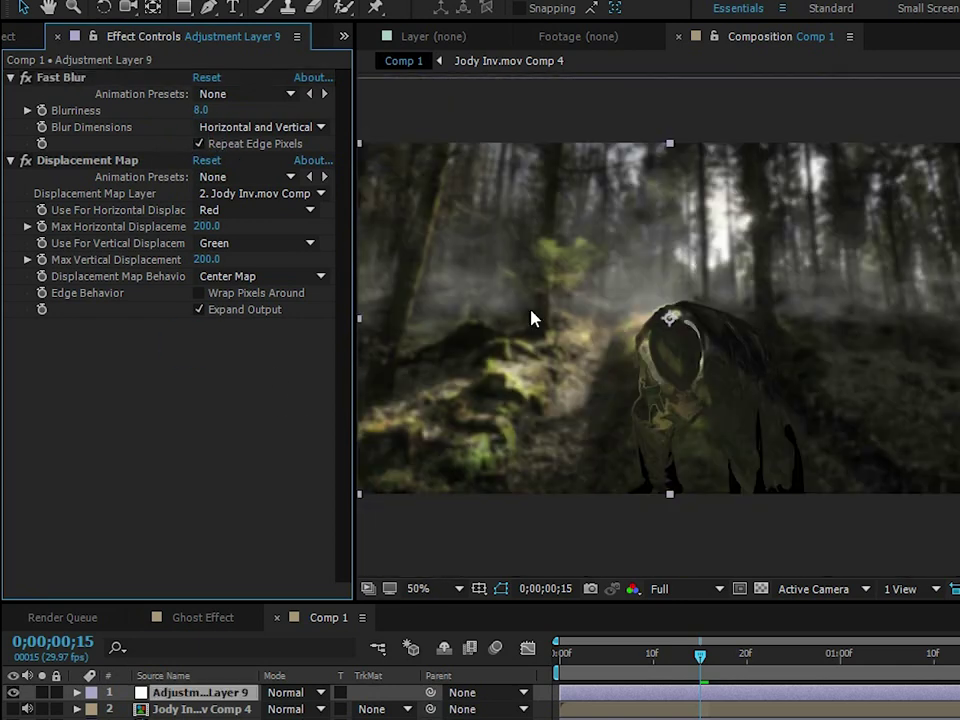
click(63, 80)
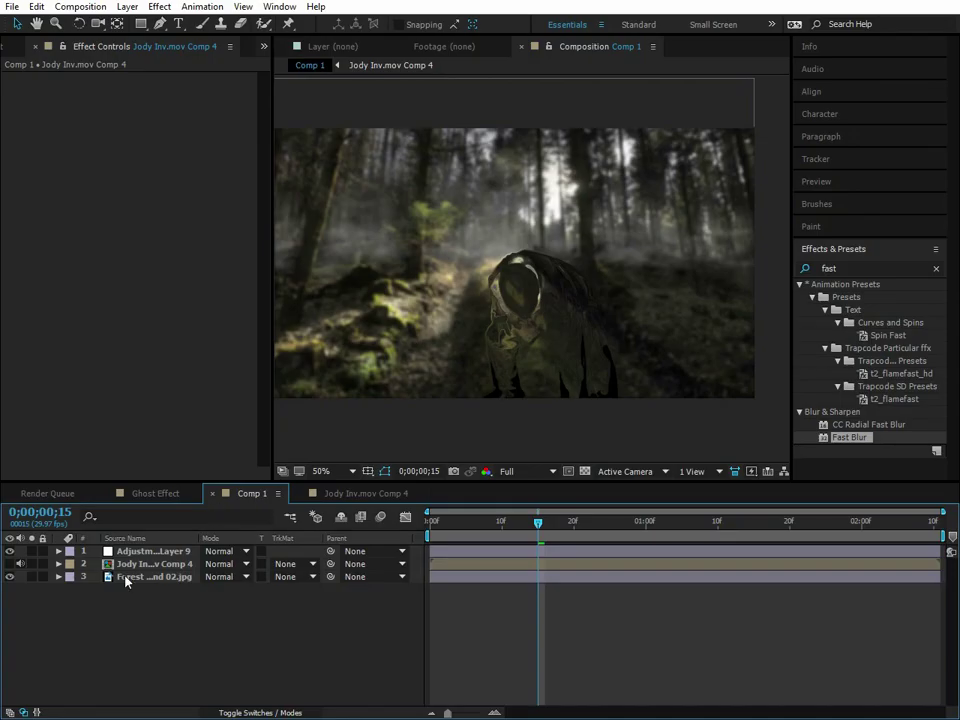
Copy the figure footage from inside its pre-composition, paste it on top in Comp 1 and go to frame 10.
double_click(128, 565)
click(139, 551)
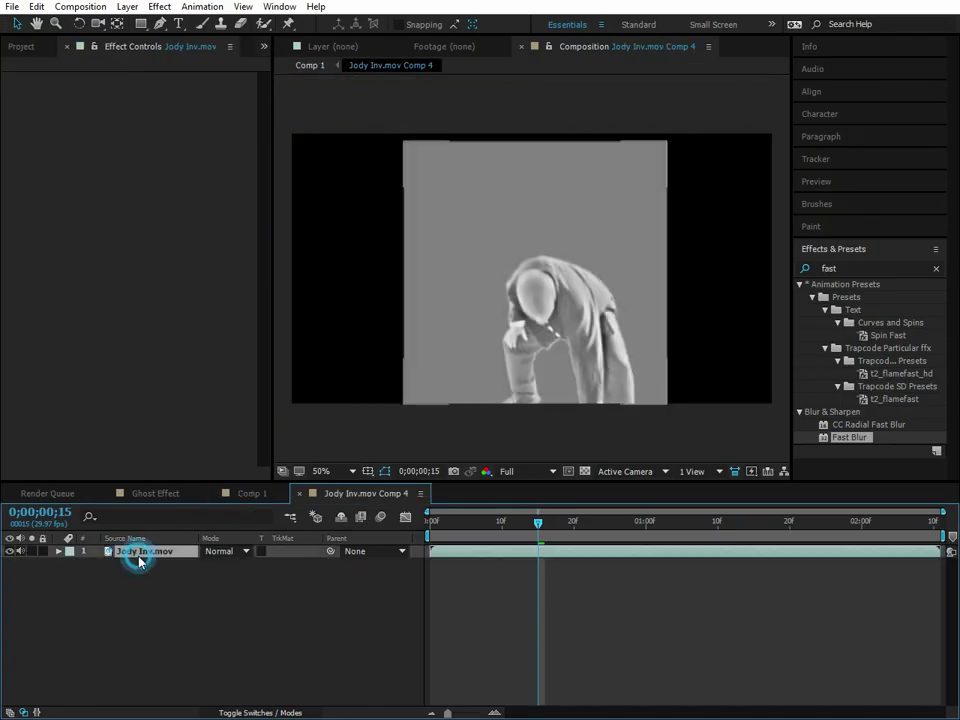
click(309, 65)
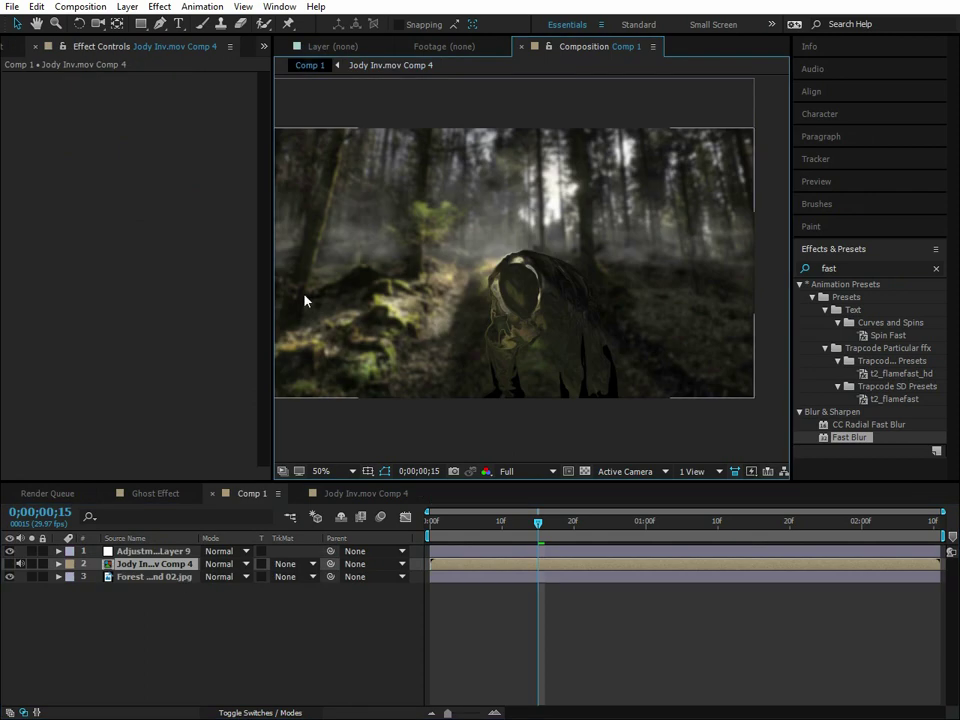
key(ctrl+v)
drag(466, 521, 502, 521)
Delete Remove Grain, Shadow/Highlight, Tint, Brightness & Contrast and Solid Composite from the pasted figure footage.
click(84, 78)
key(Delete)
click(84, 78)
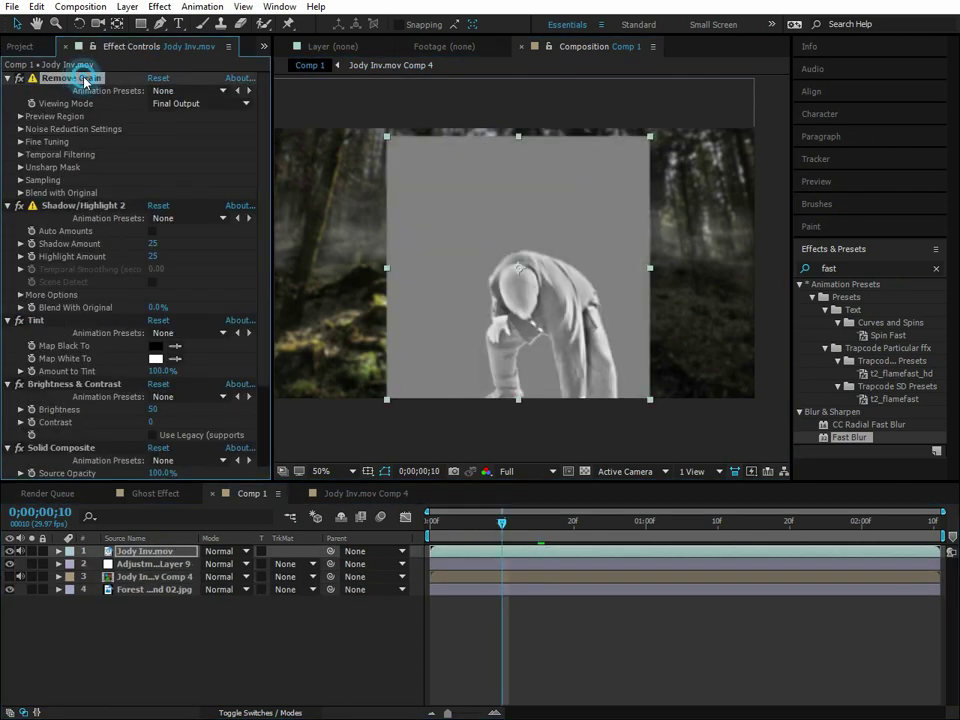
key(Delete)
click(84, 78)
key(Delete)
click(84, 78)
key(Delete)
click(84, 78)
key(Delete)
click(84, 78)
key(Delete)
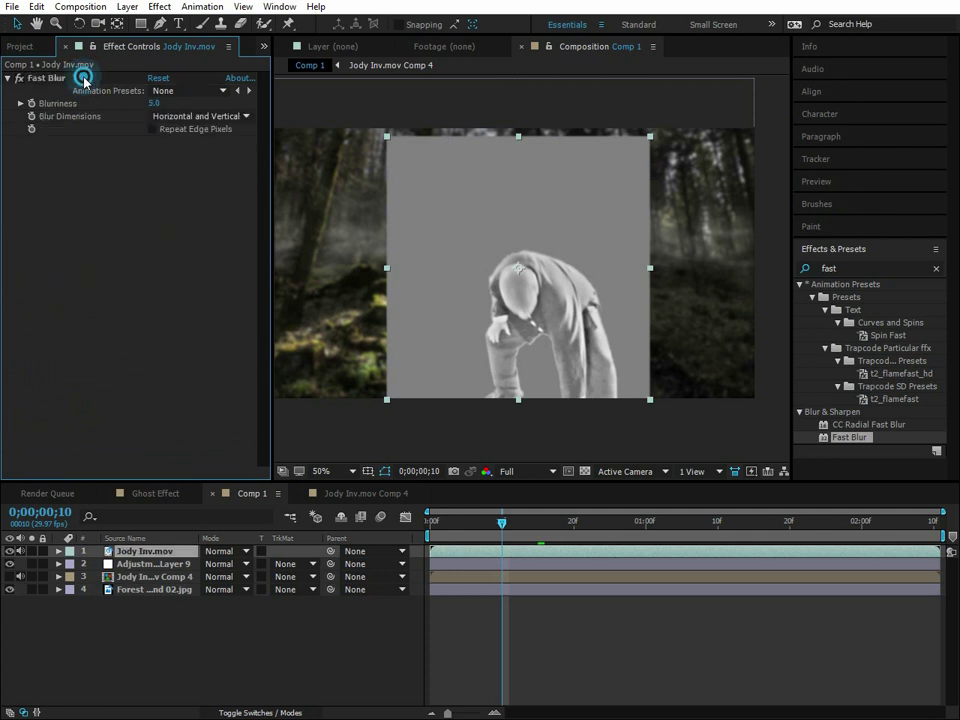
Delete Fast Blur from the pasted figure footage and set the adjustment layer's track matte to Alpha Matte using that footage.
click(84, 78)
key(Delete)
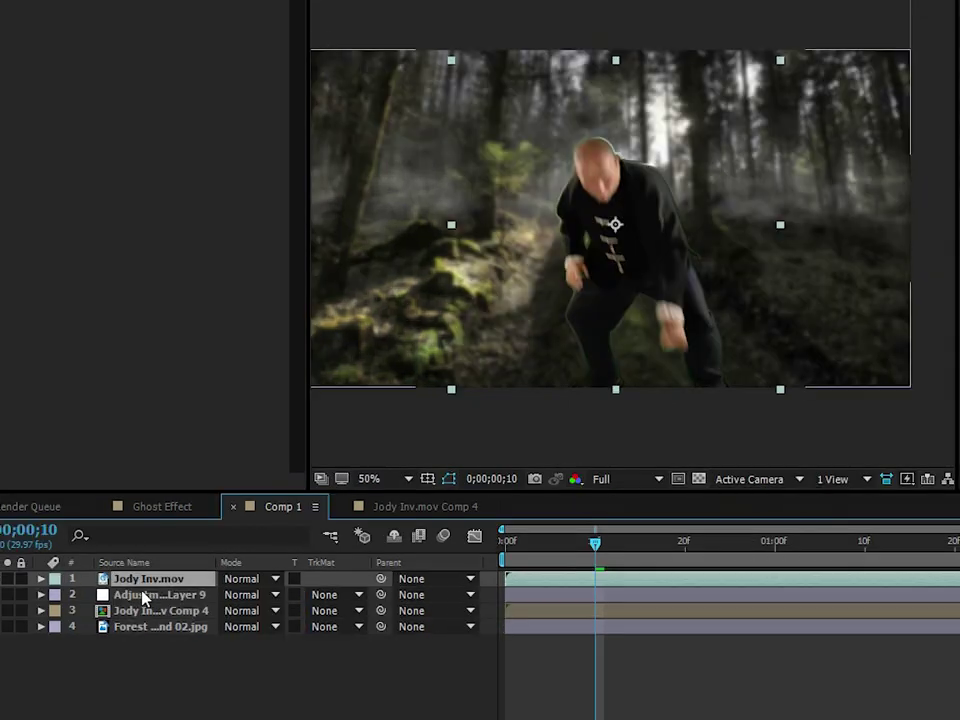
click(141, 595)
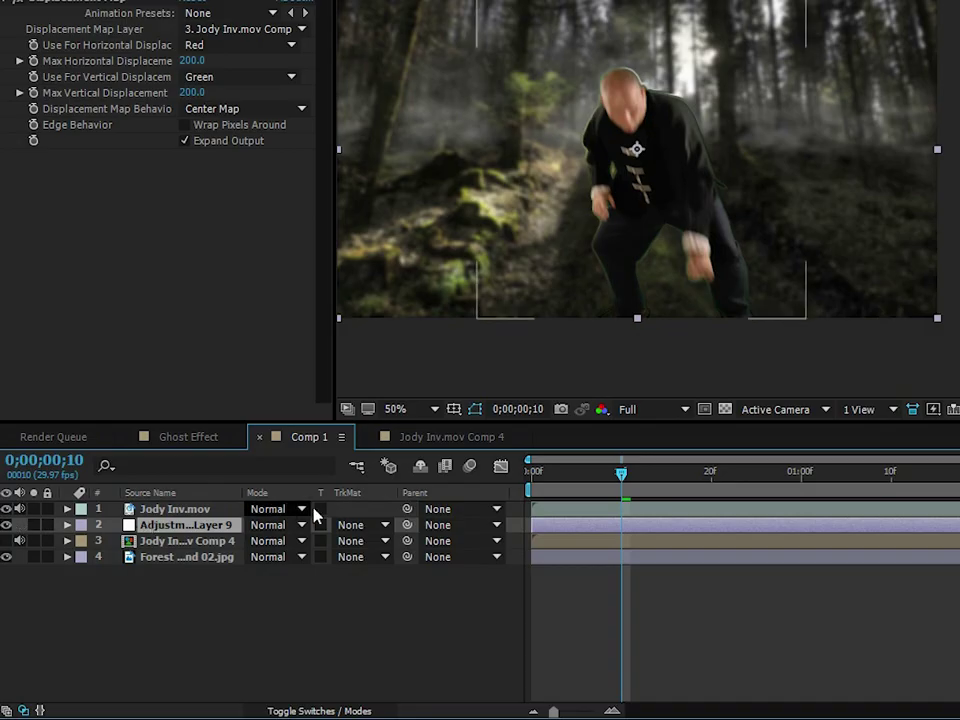
click(355, 524)
click(292, 694)
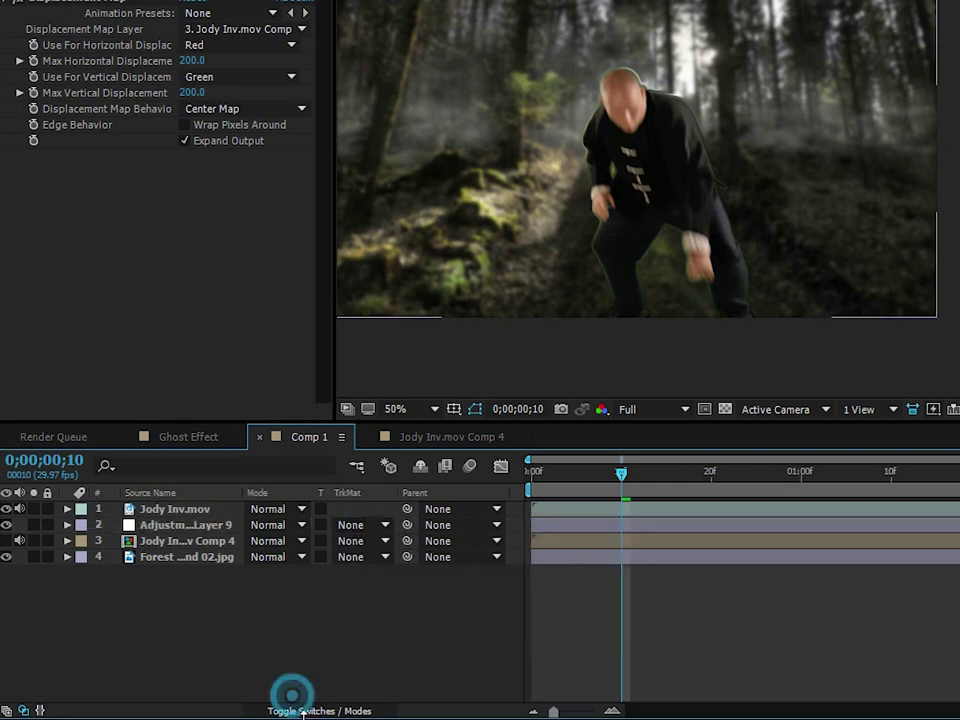
click(301, 711)
click(301, 711)
click(358, 524)
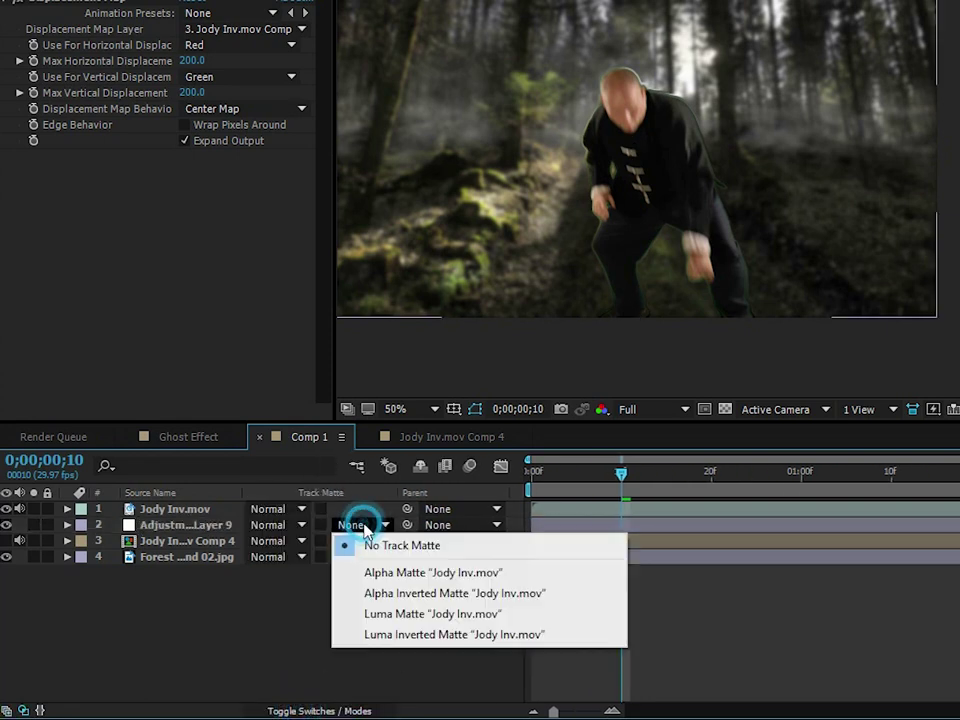
click(403, 580)
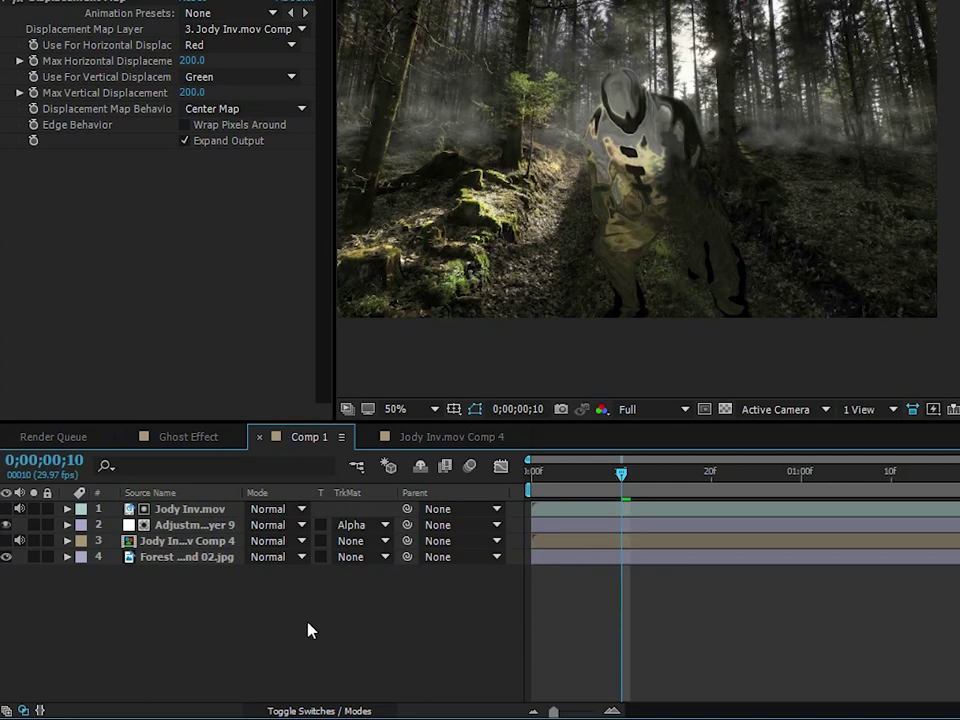
Compare the composition with the matted adjustment layer hidden and shown.
click(6, 524)
click(6, 524)
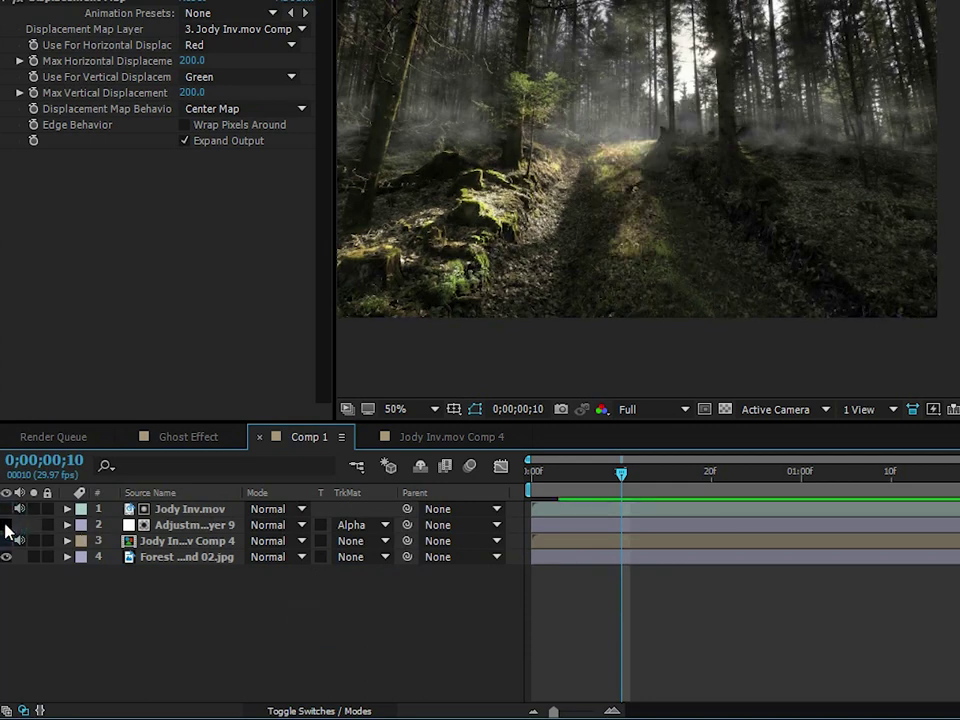
click(6, 522)
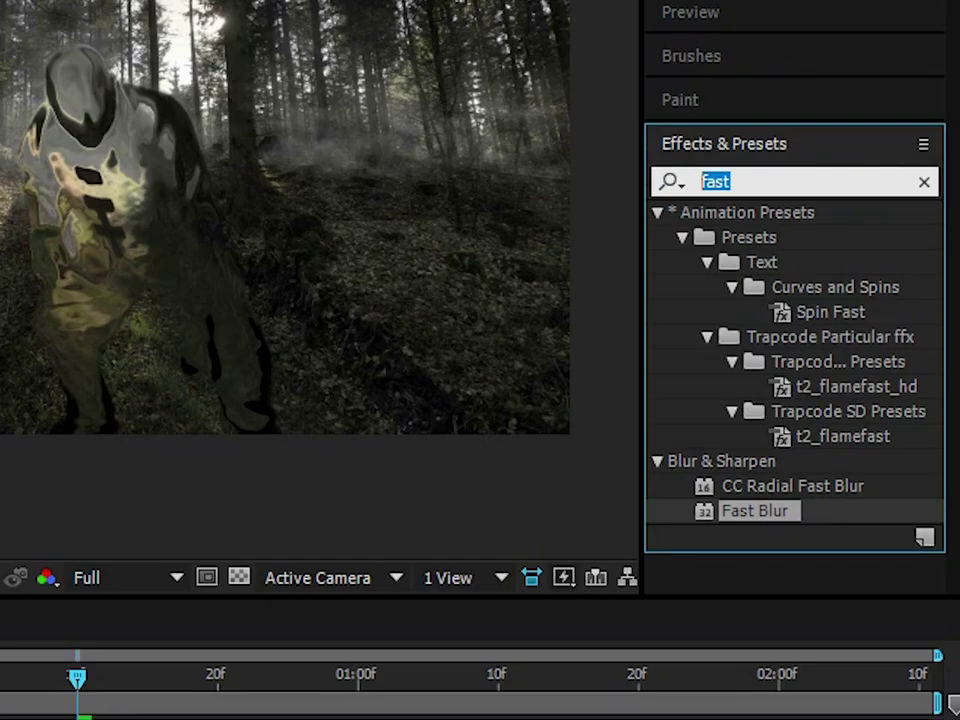
Add Turbulent Displace above Displacement Map on the adjustment layer and drive its Evolution with the expression time*400.
text(turb)
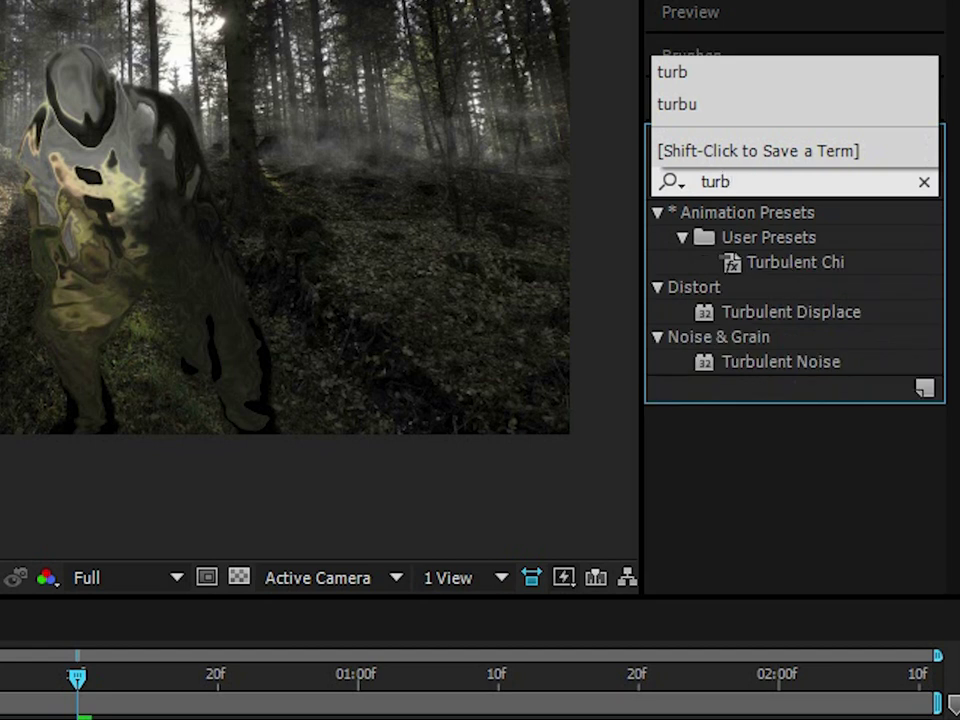
drag(838, 316, 122, 96)
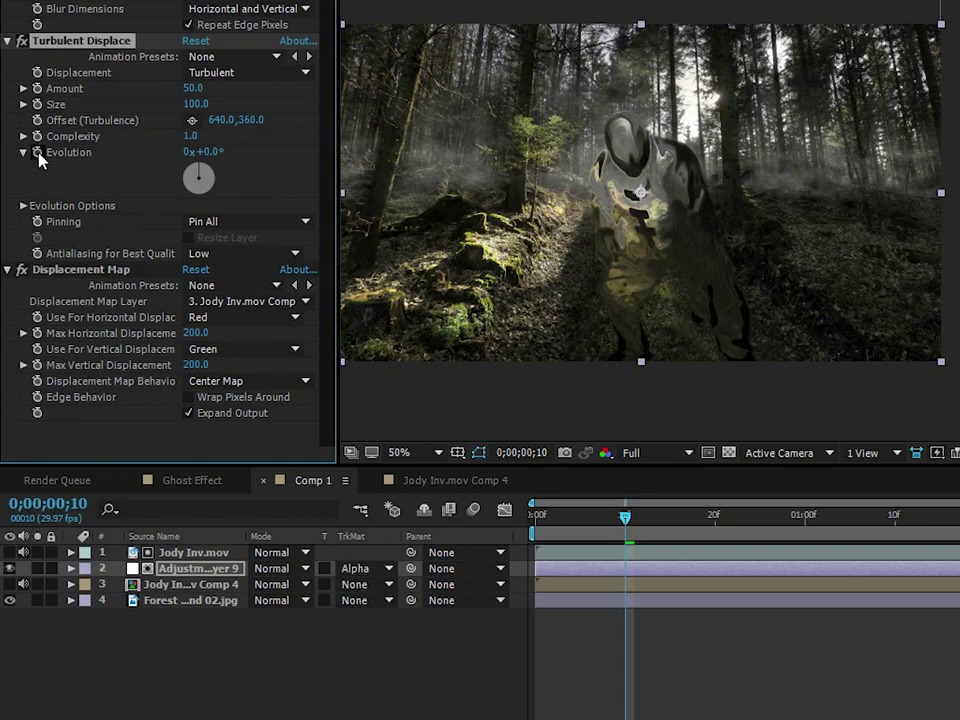
alt+click(38, 153)
text(time*4)
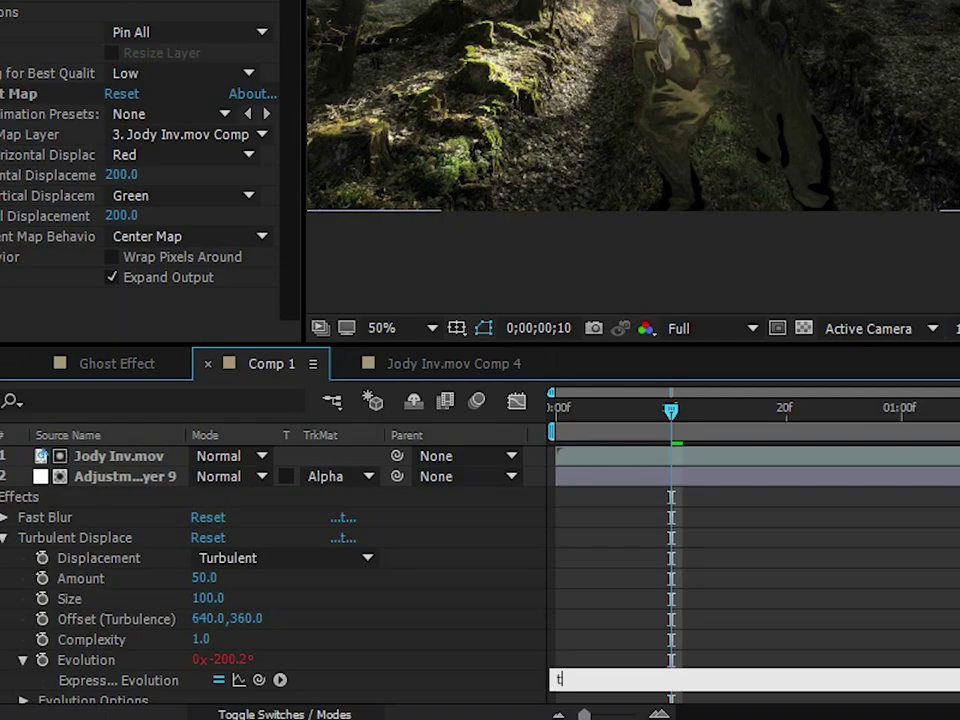
text(00)
click(169, 582)
scroll(169, 582, down, 2)
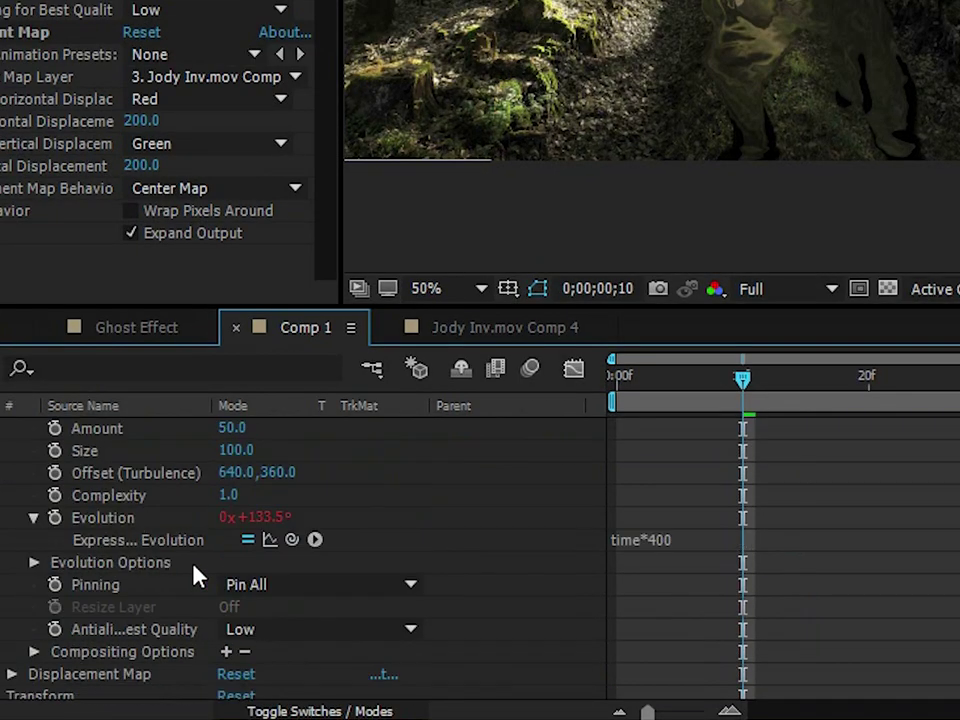
Drive Turbulent Displace's Offset (Turbulence) with the expression [0,time*-600].
click(54, 498)
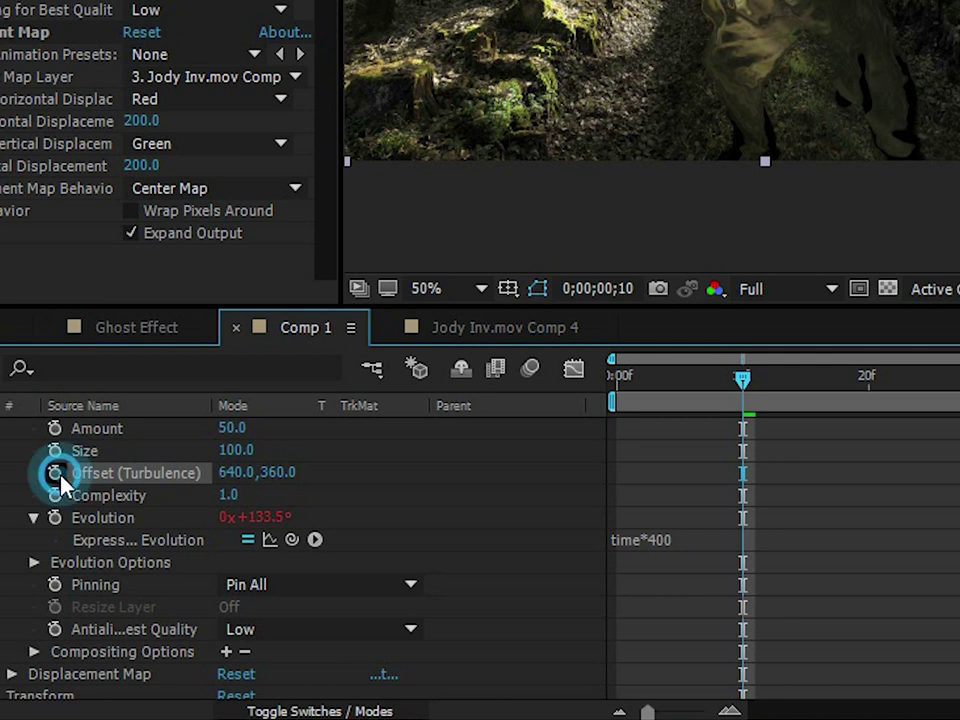
alt+click(56, 476)
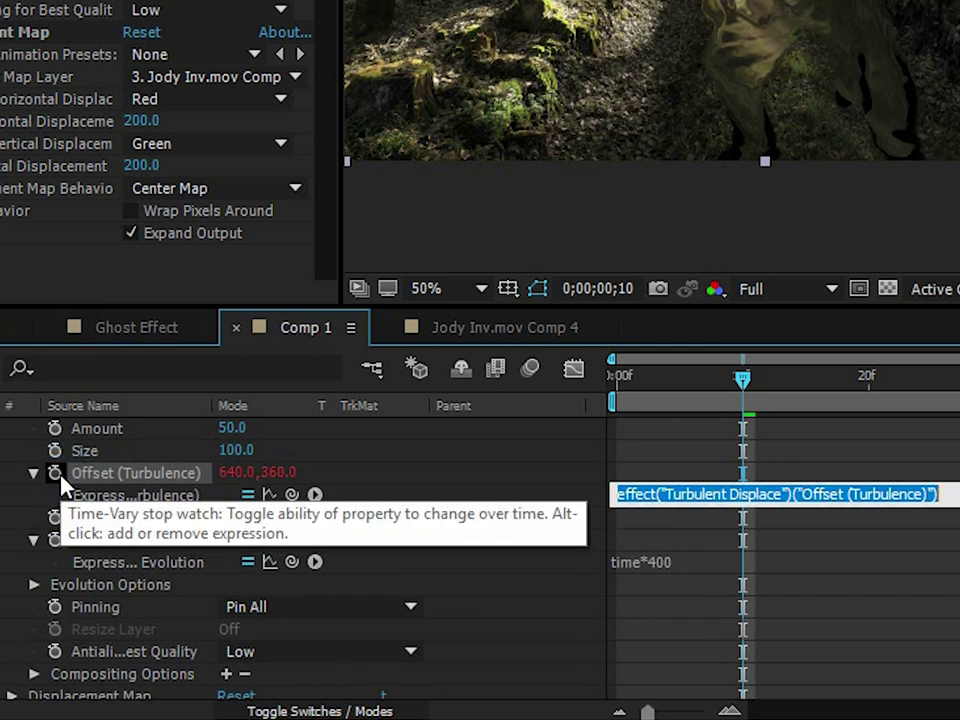
text([0,)
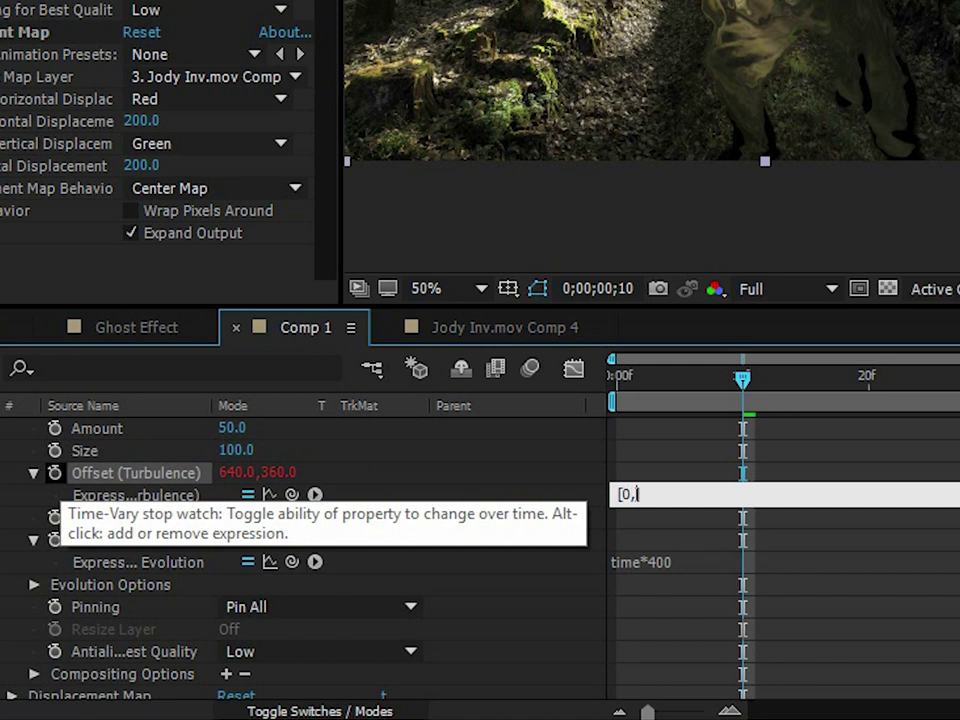
text(time*)
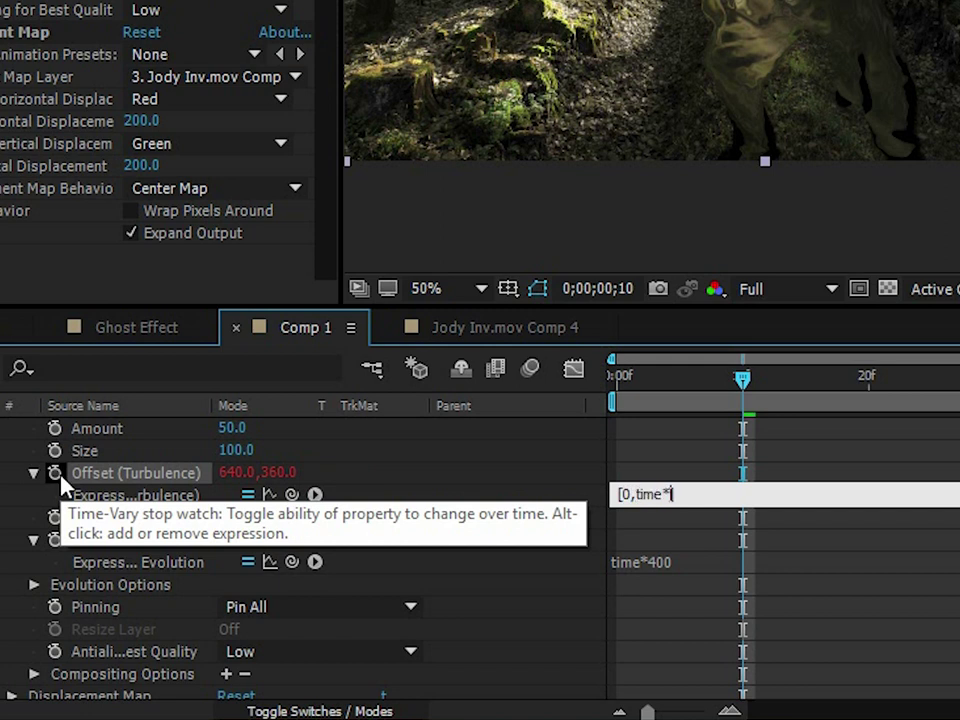
text(-600)
click(682, 420)
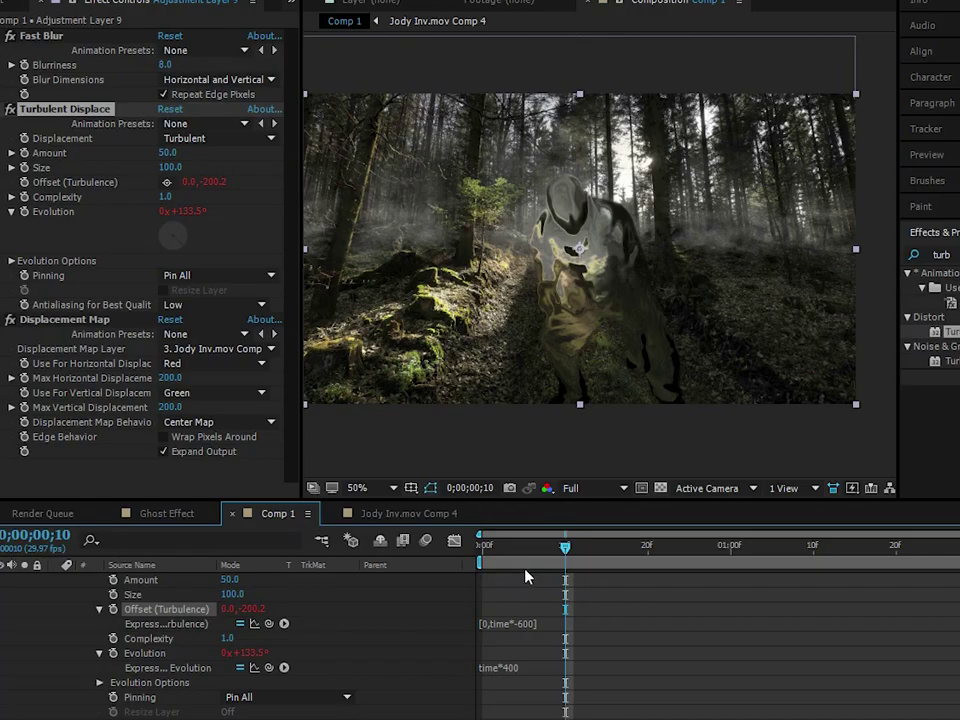
Go to frame 0 and compare the figure with Turbulent Displace switched off and on.
click(627, 386)
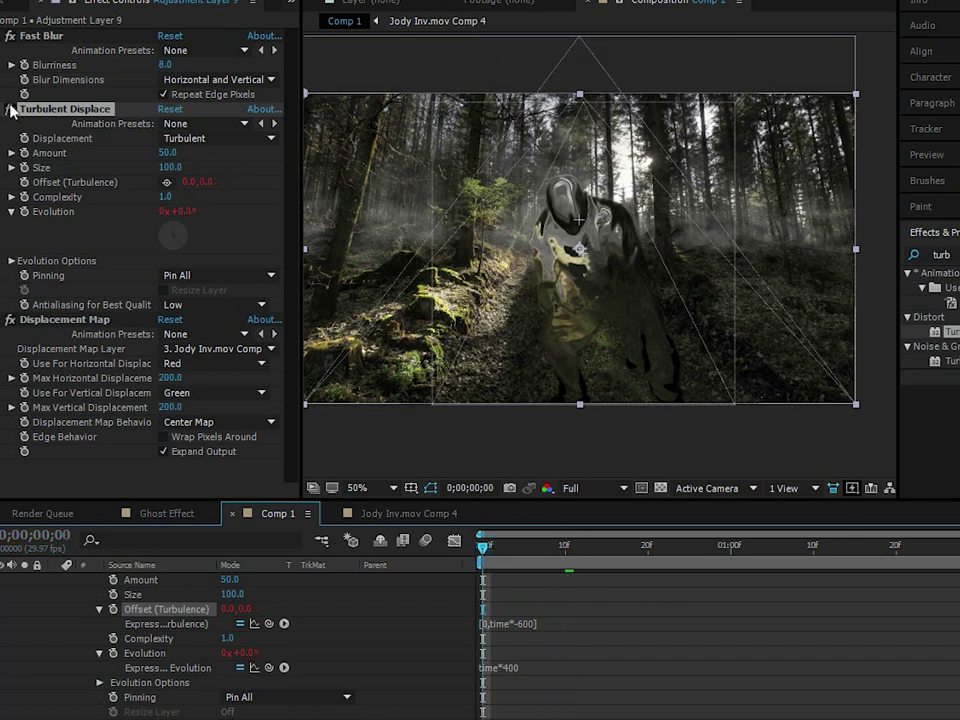
click(10, 108)
click(10, 108)
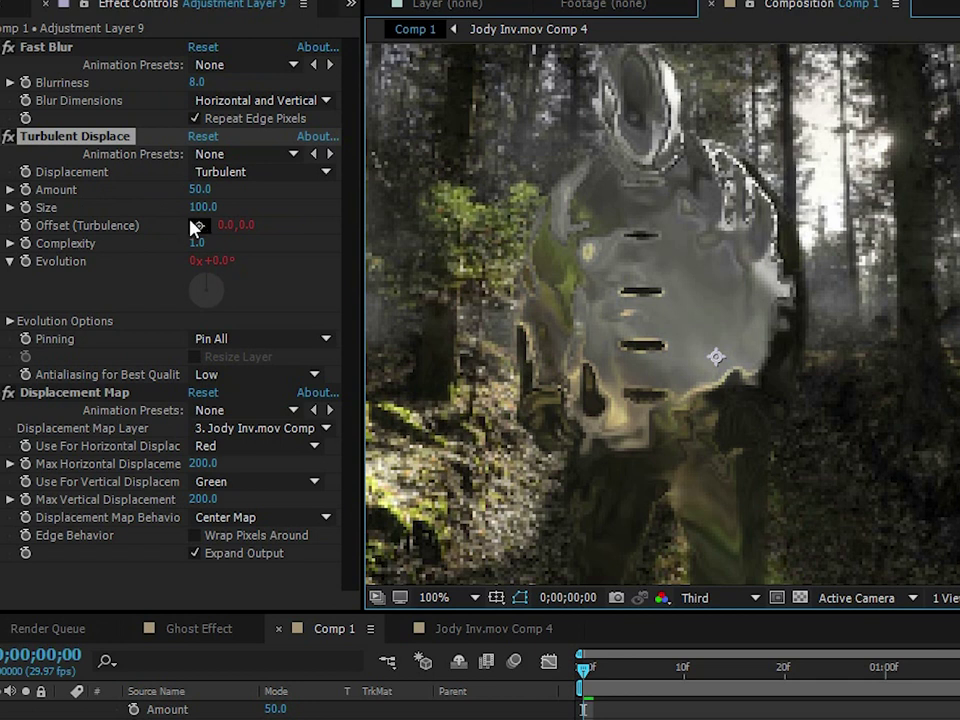
Set Turbulent Displace's Size to 27 and Complexity to 2, and compare the figure with the effect off and on.
drag(201, 213, 154, 221)
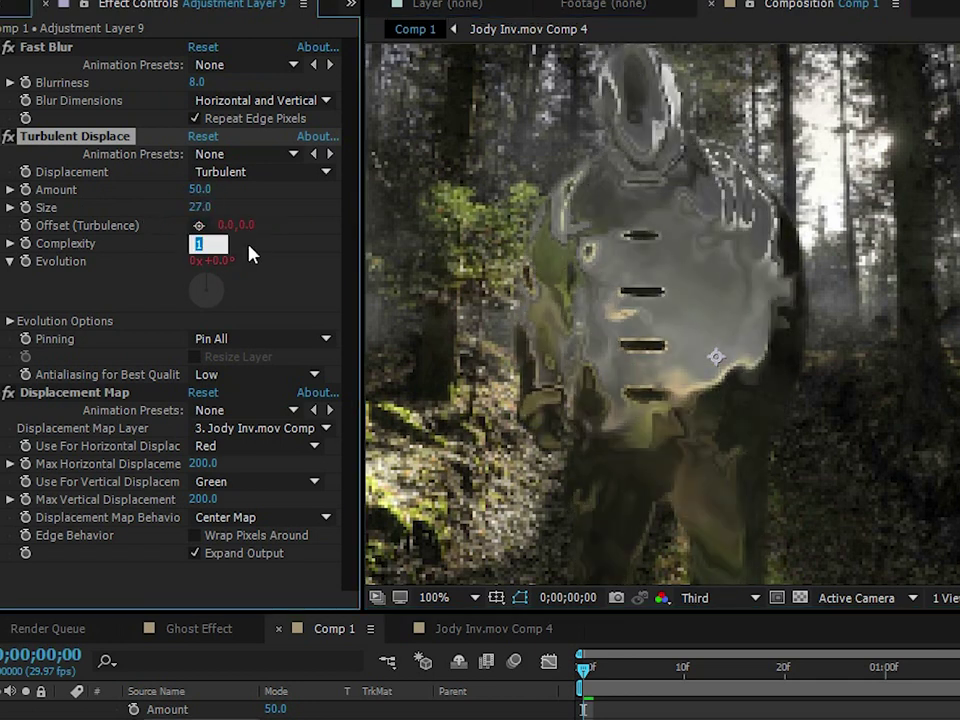
text(2)
click(254, 262)
scroll(823, 285, down, 1)
click(8, 136)
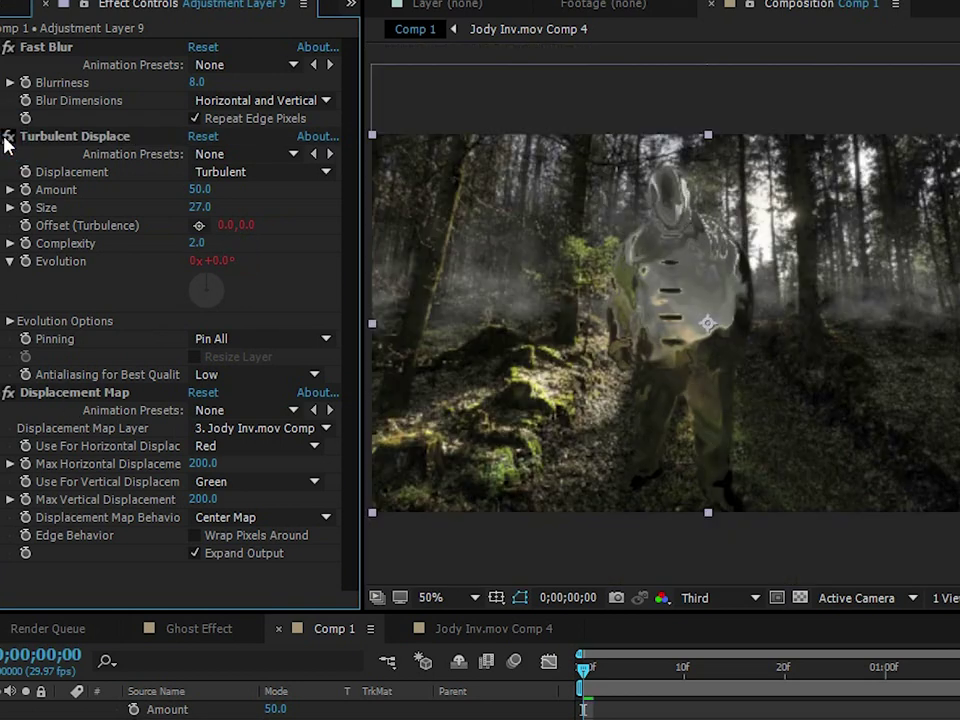
click(6, 137)
Add Tritone below Displacement Map on the adjustment layer and set its Midtones colour to a medium blue.
click(808, 217)
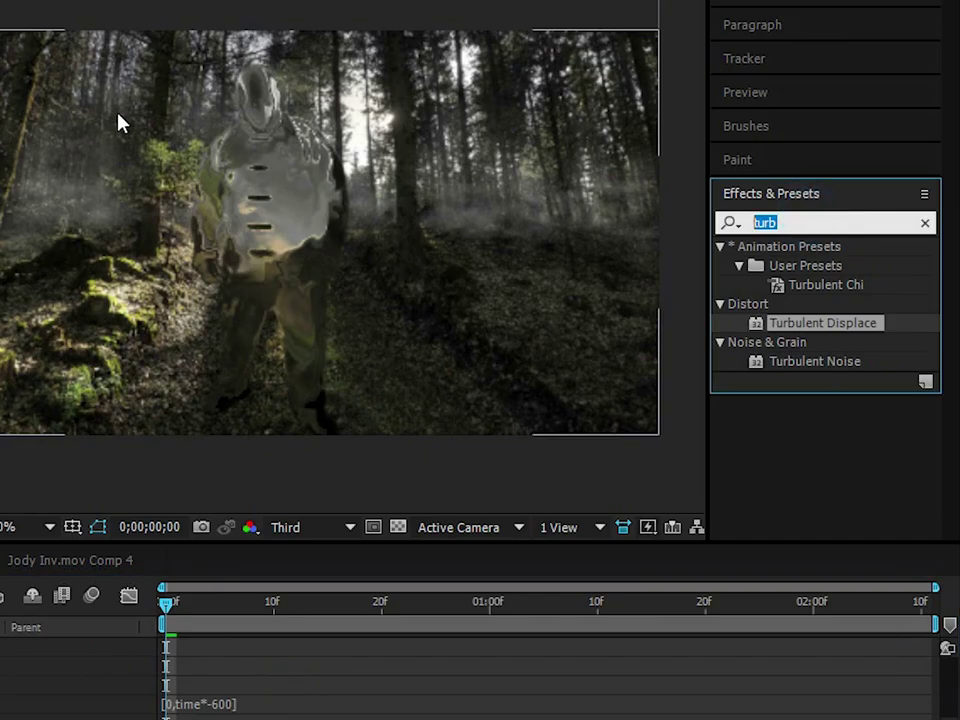
text(tri)
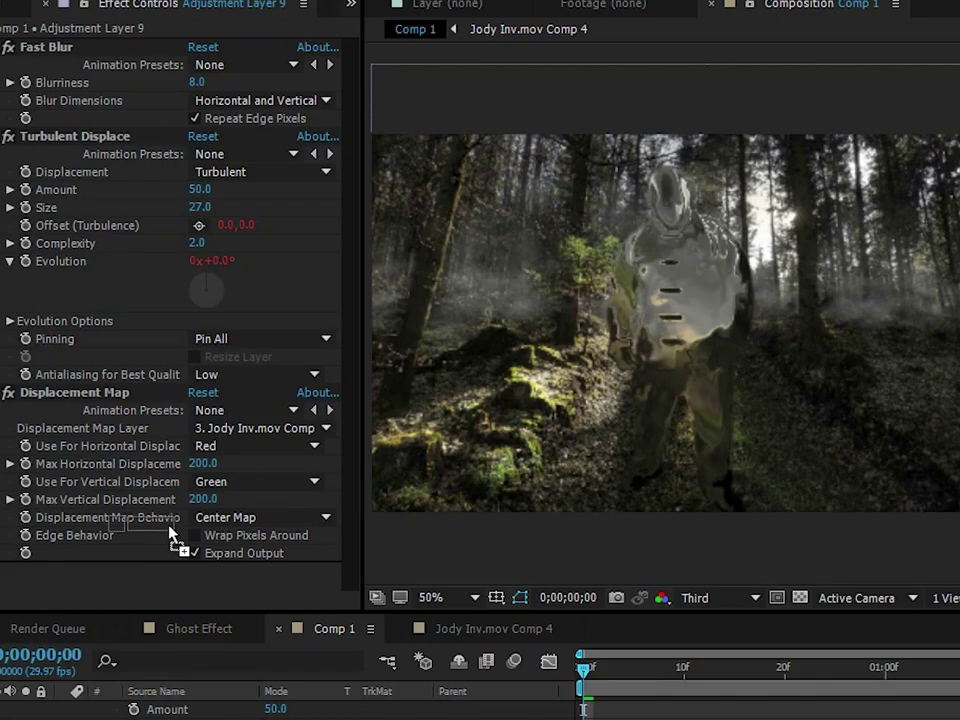
drag(170, 535, 172, 540)
click(201, 564)
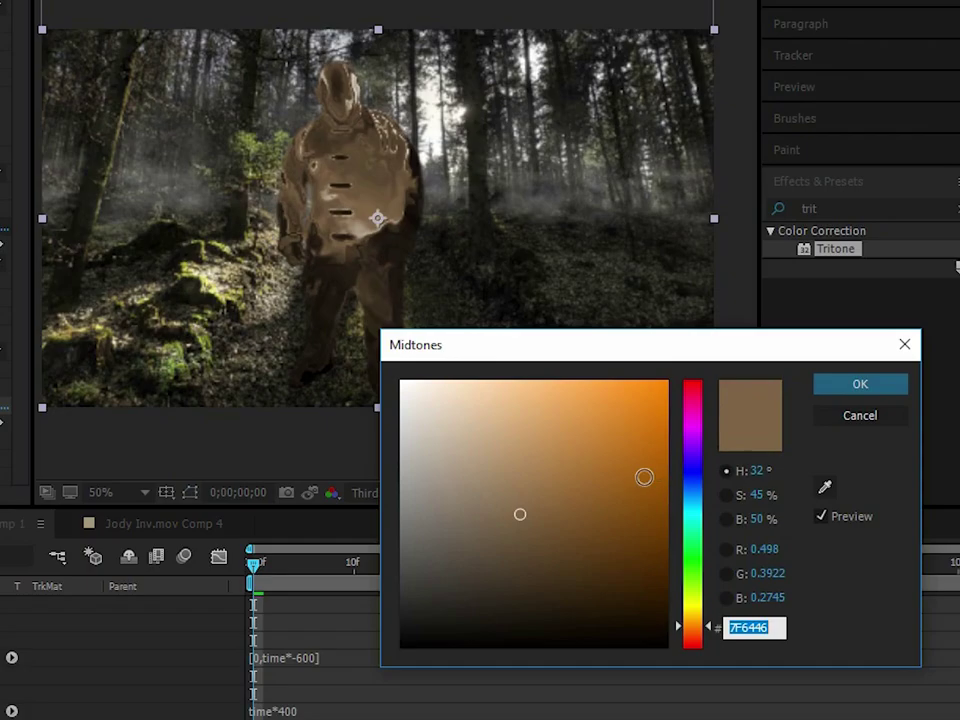
click(595, 446)
click(692, 494)
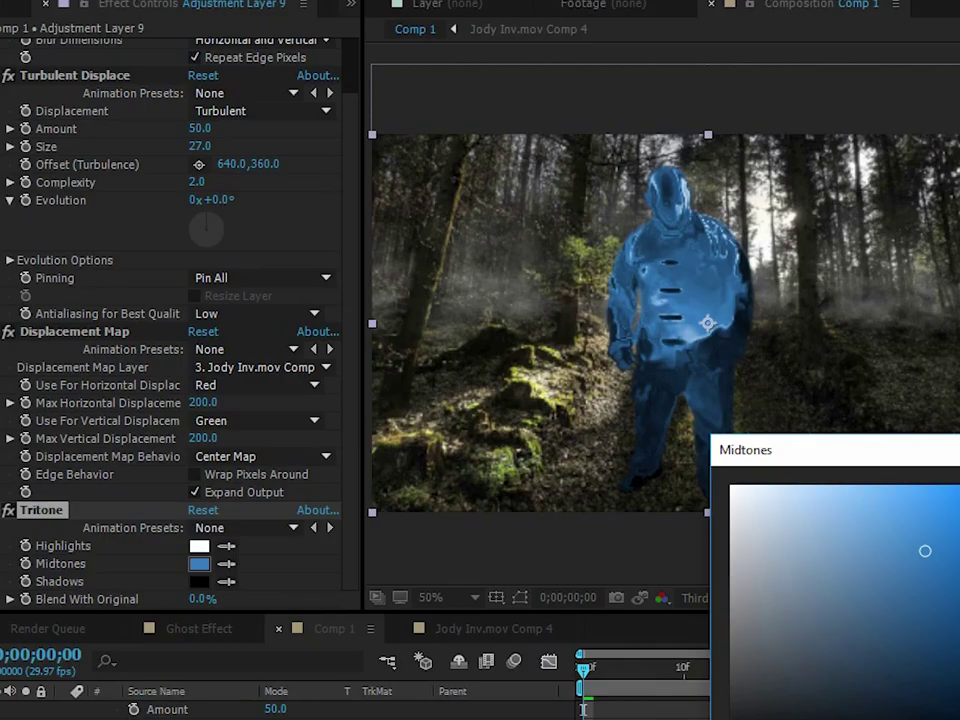
click(860, 384)
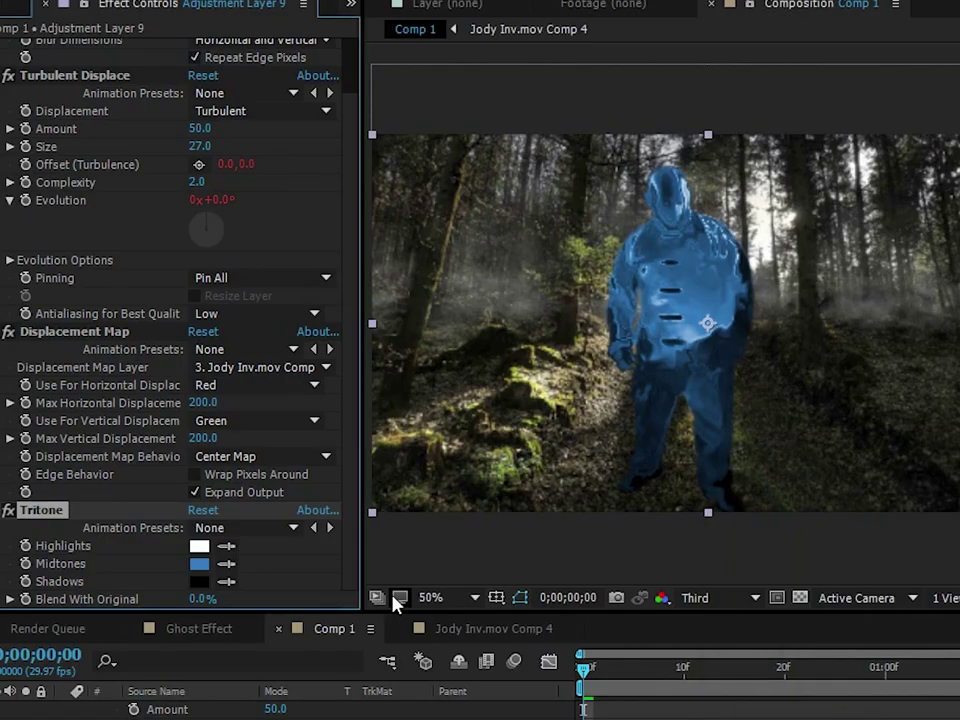
Set Tritone's Blend With Original to 50%.
click(197, 600)
text(50)
click(306, 600)
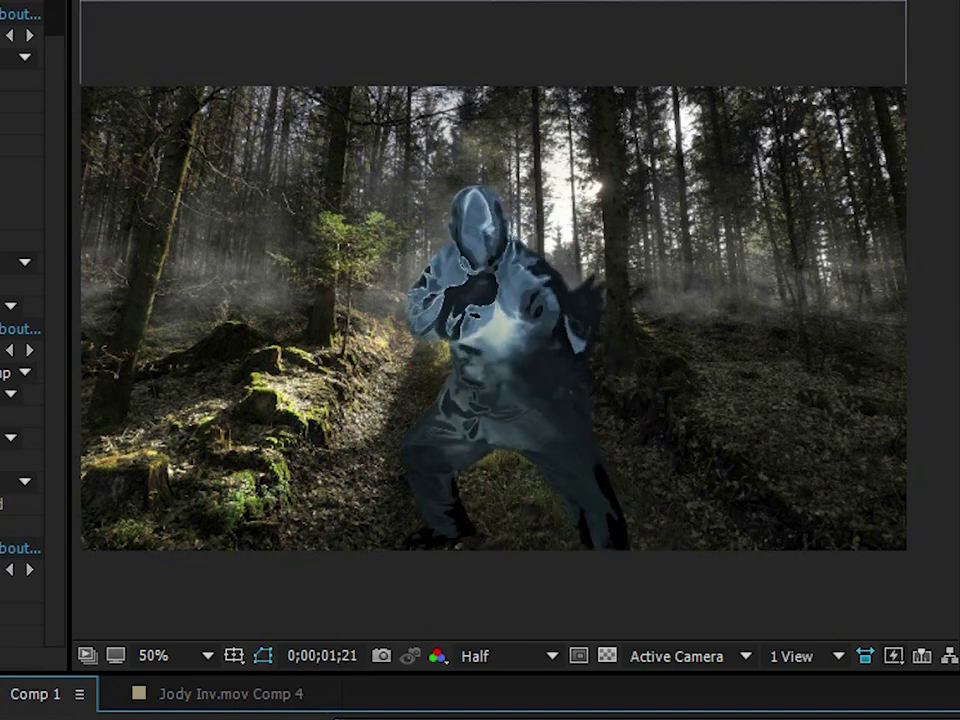
Set the Effect Opacity in Displacement Map's Compositing Options to 75%.
click(20, 328)
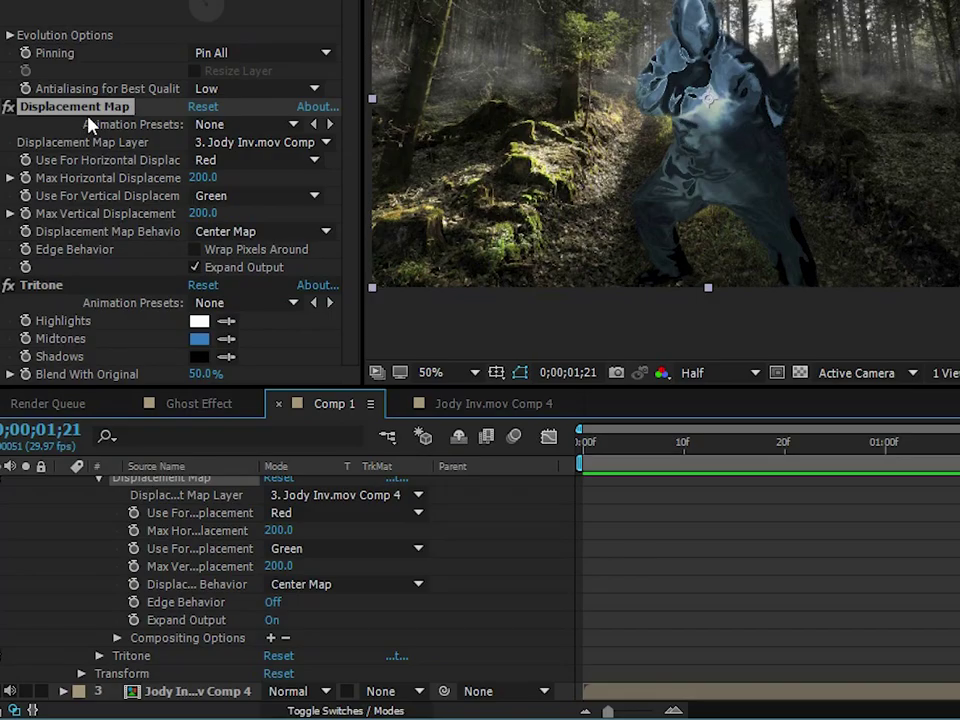
click(116, 638)
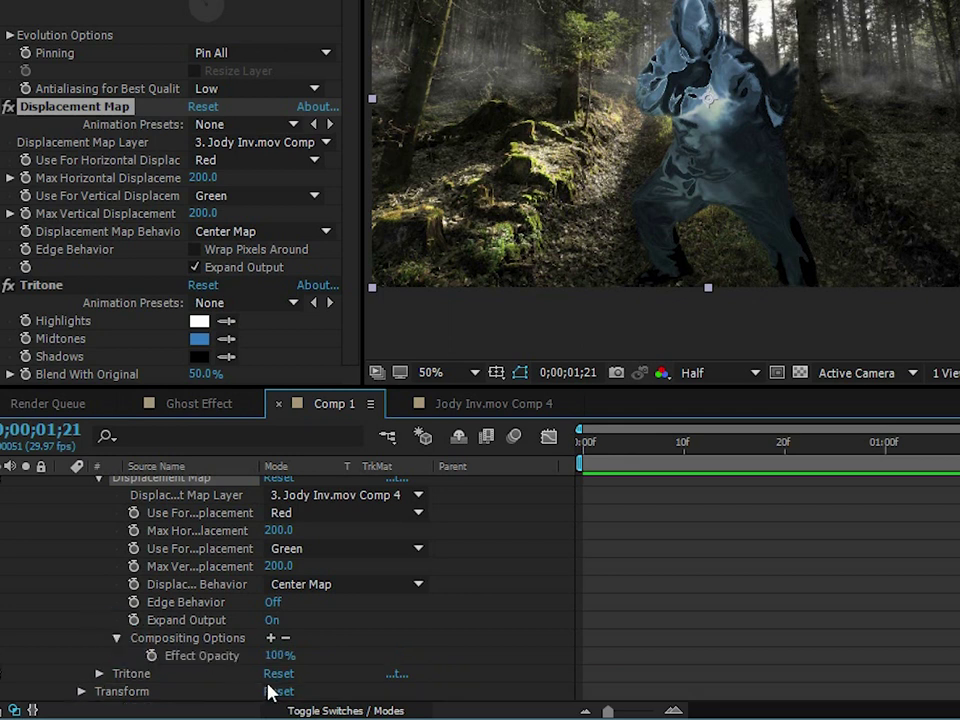
click(279, 655)
text(75)
click(397, 649)
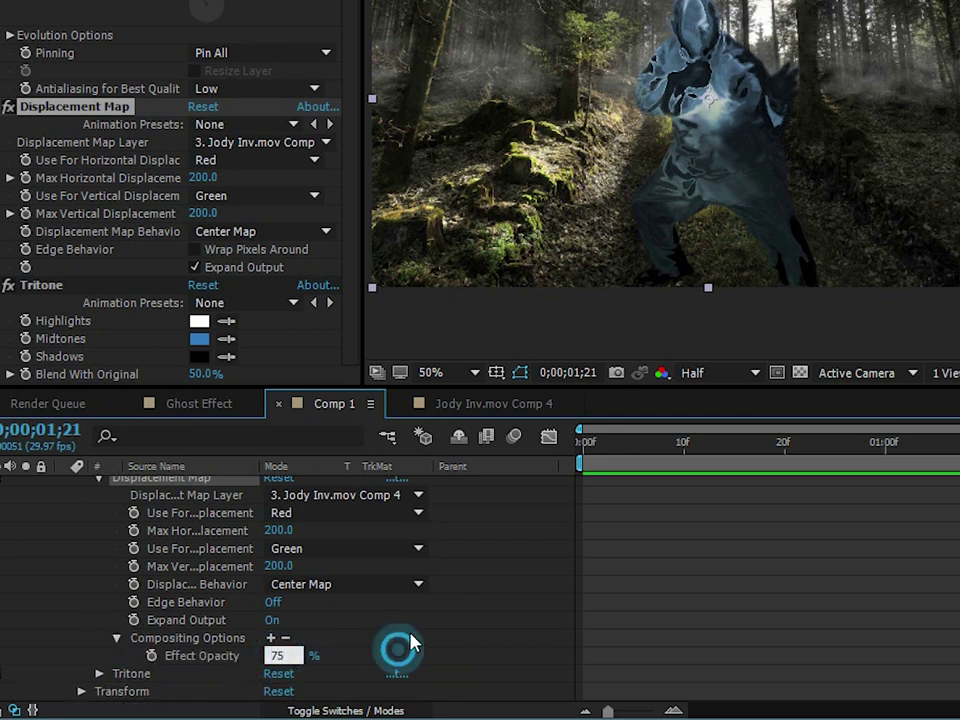
Compare the figure up close with Displacement Map switched off and on.
scroll(597, 168, up, 1)
click(60, 312)
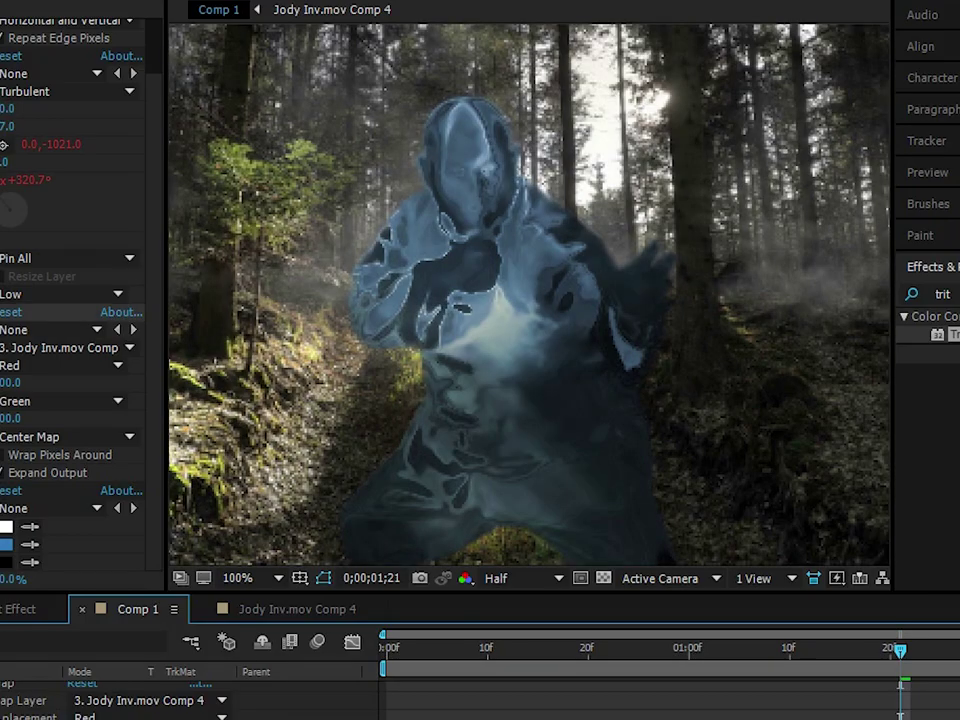
click(2, 312)
click(2, 312)
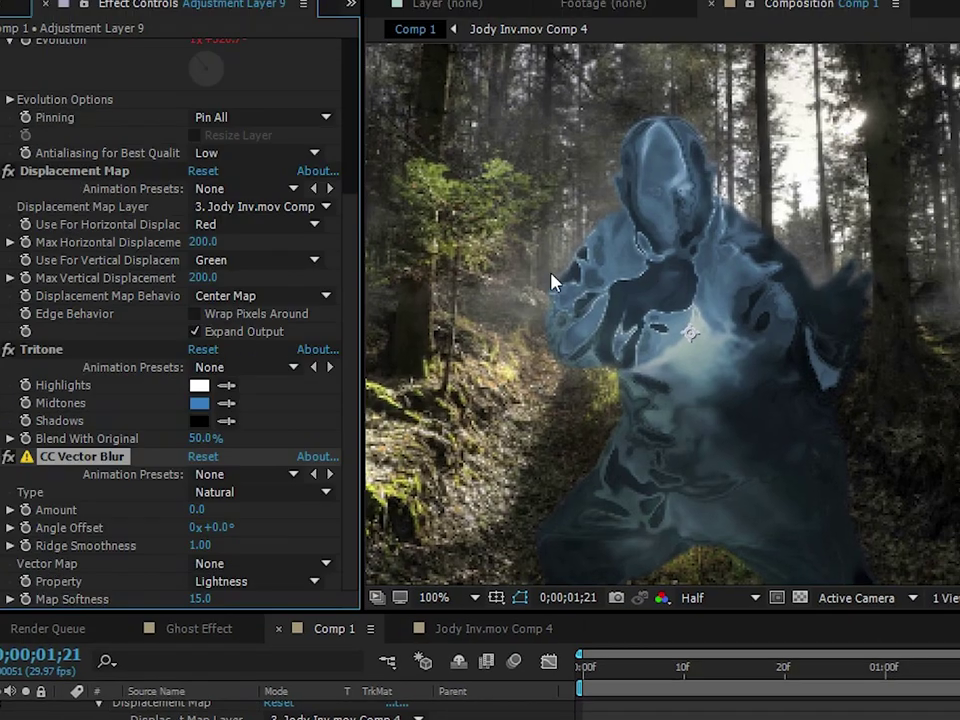
Set the Blurriness of the adjustment layer's Fast Blur to 4.
scroll(553, 279, up, 1)
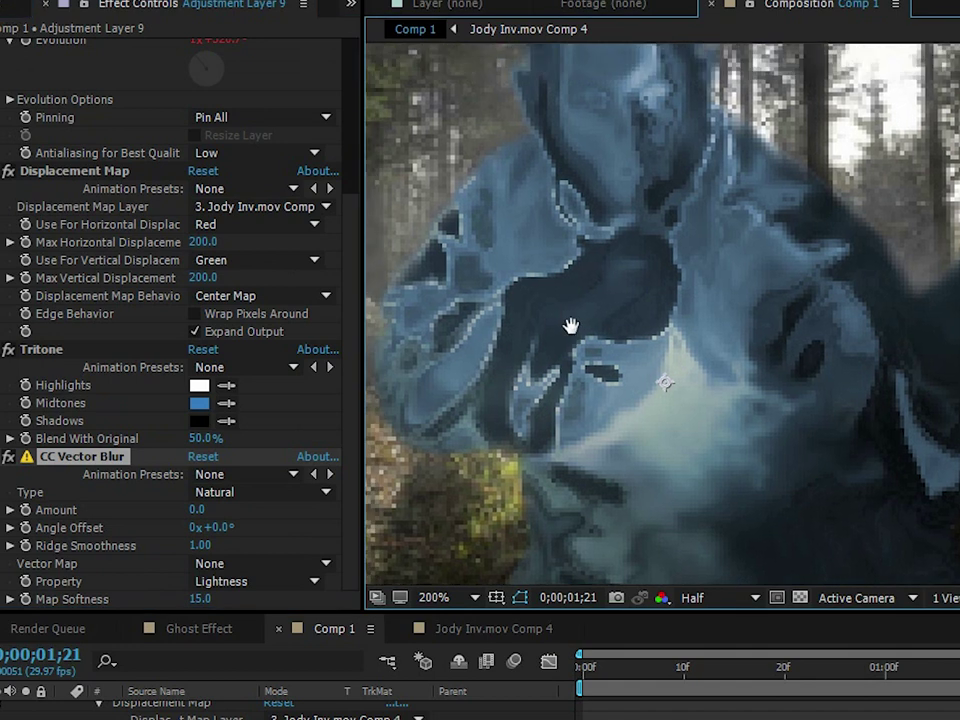
scroll(620, 272, down, 1)
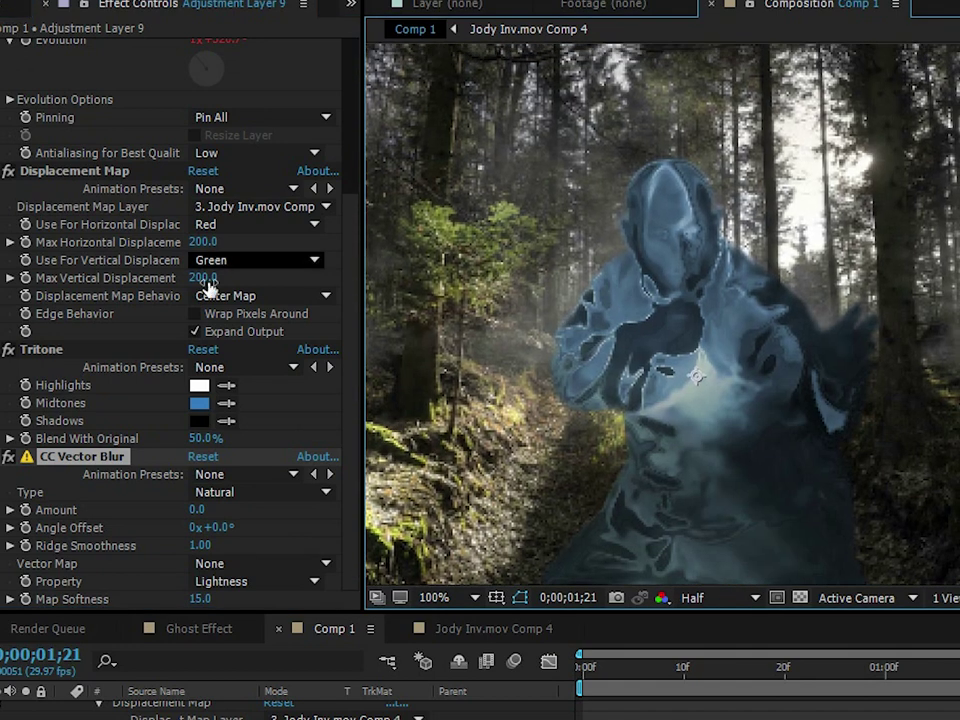
scroll(62, 300, up, 5)
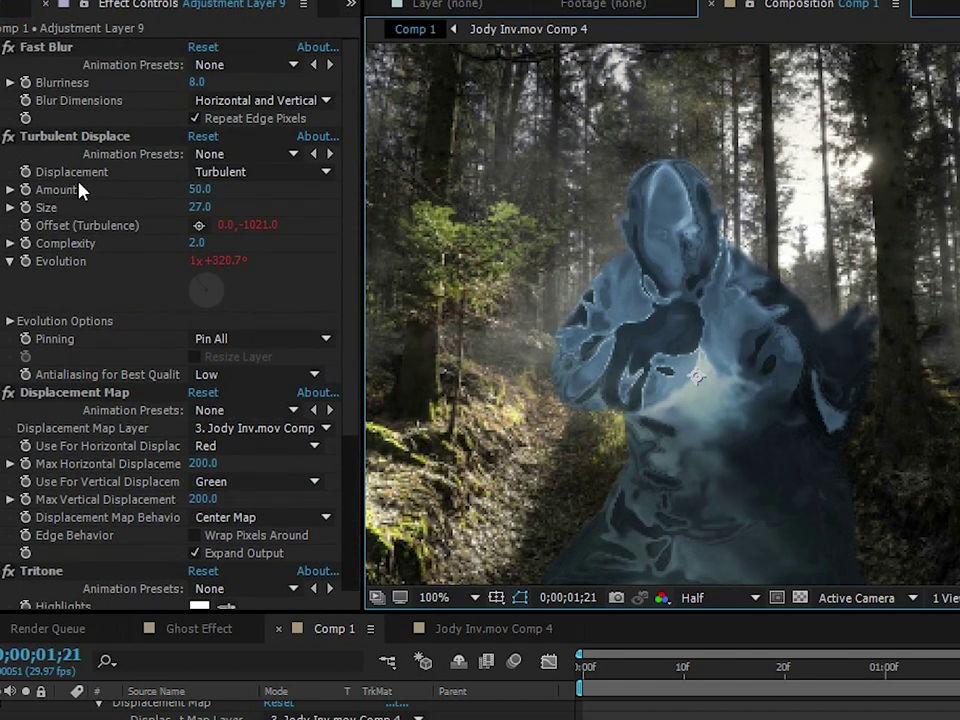
click(195, 84)
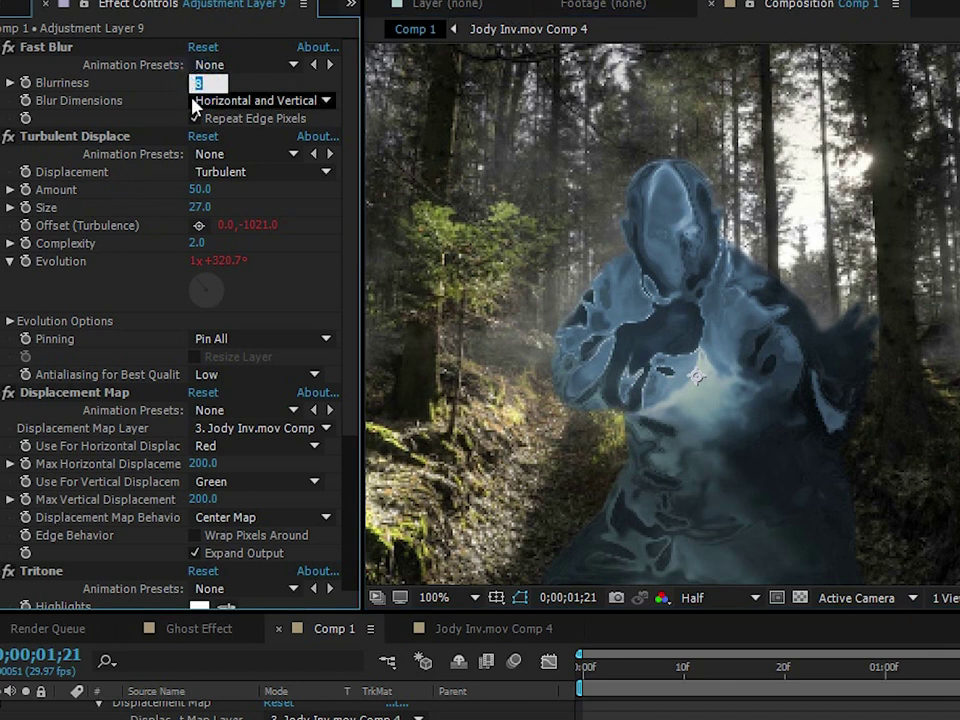
text(4)
key(Return)
Set the Amount of CC Vector Blur on the adjustment layer to 4.
scroll(501, 302, up, 1)
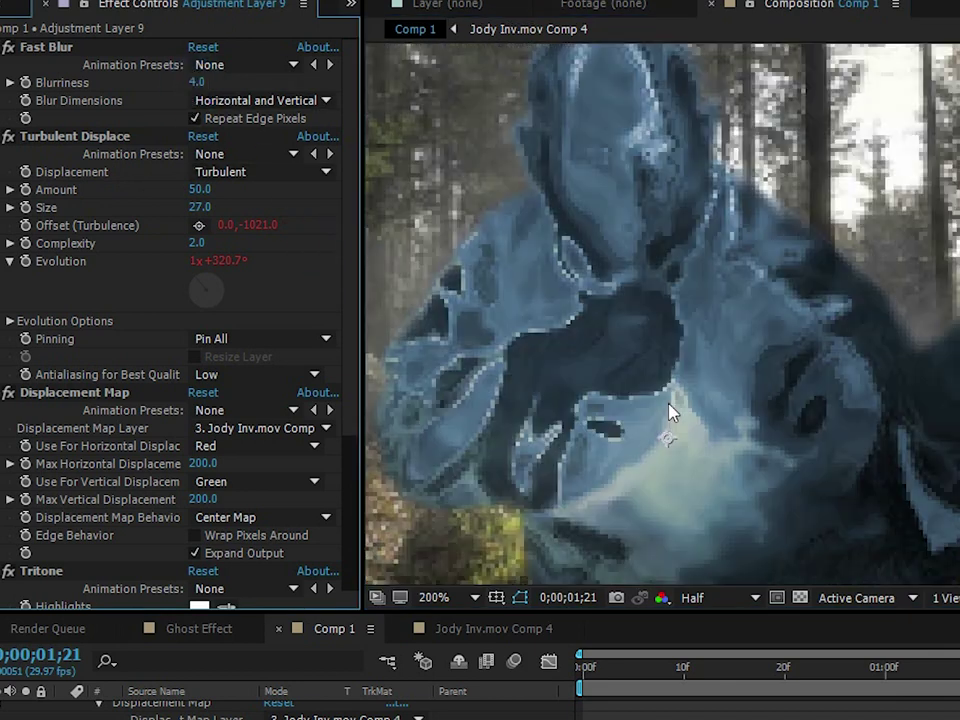
scroll(79, 450, down, 6)
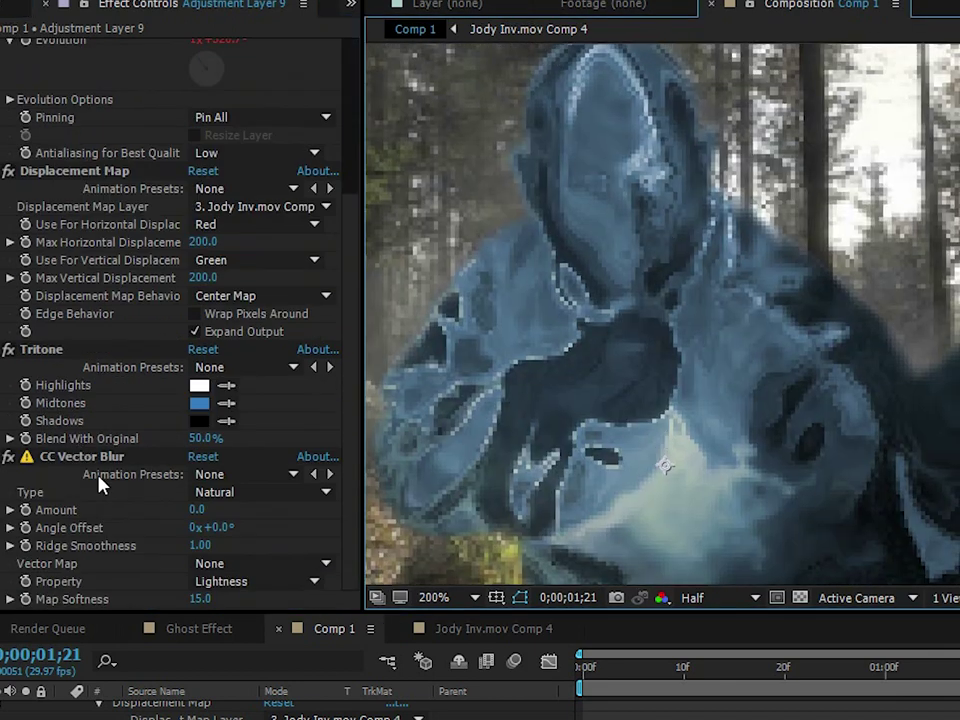
click(196, 510)
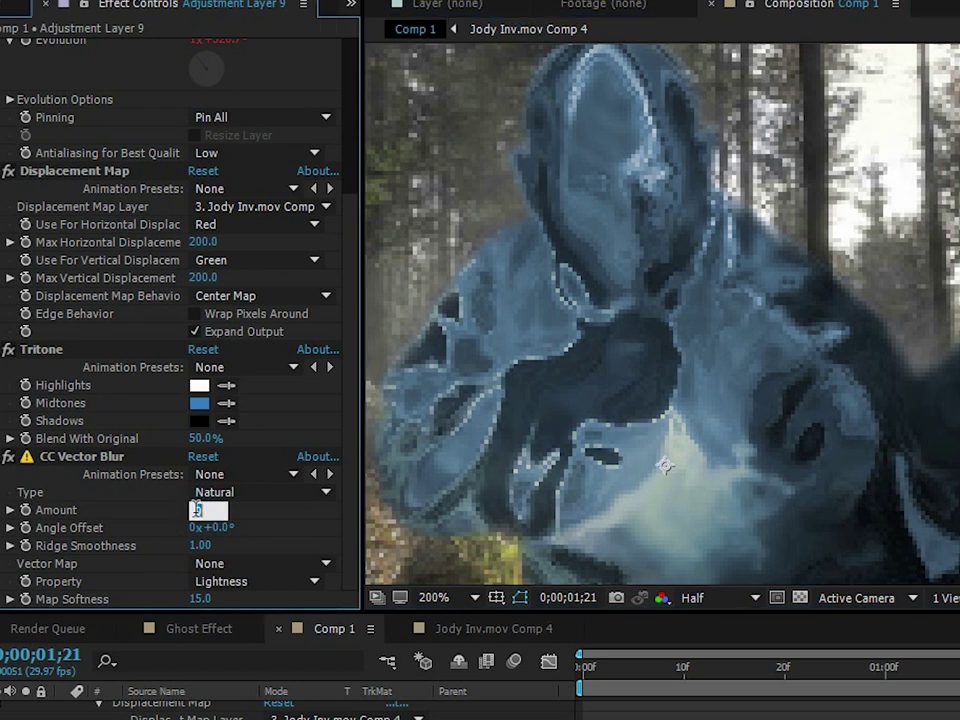
text(4)
click(265, 512)
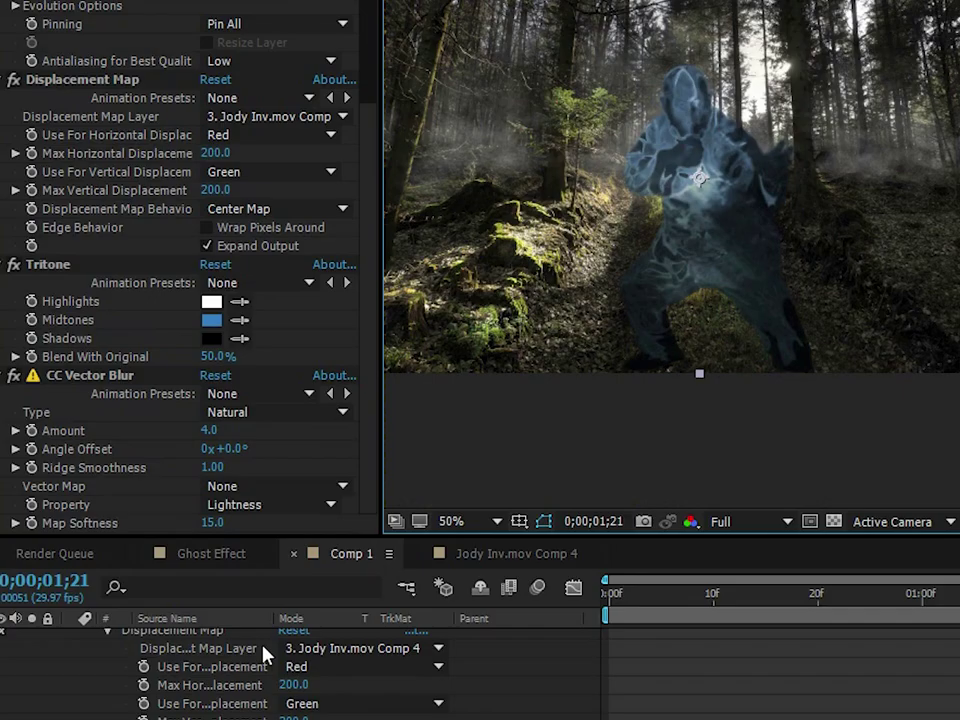
Set the composition's preview resolution to Half.
scroll(265, 655, up, 8)
click(750, 522)
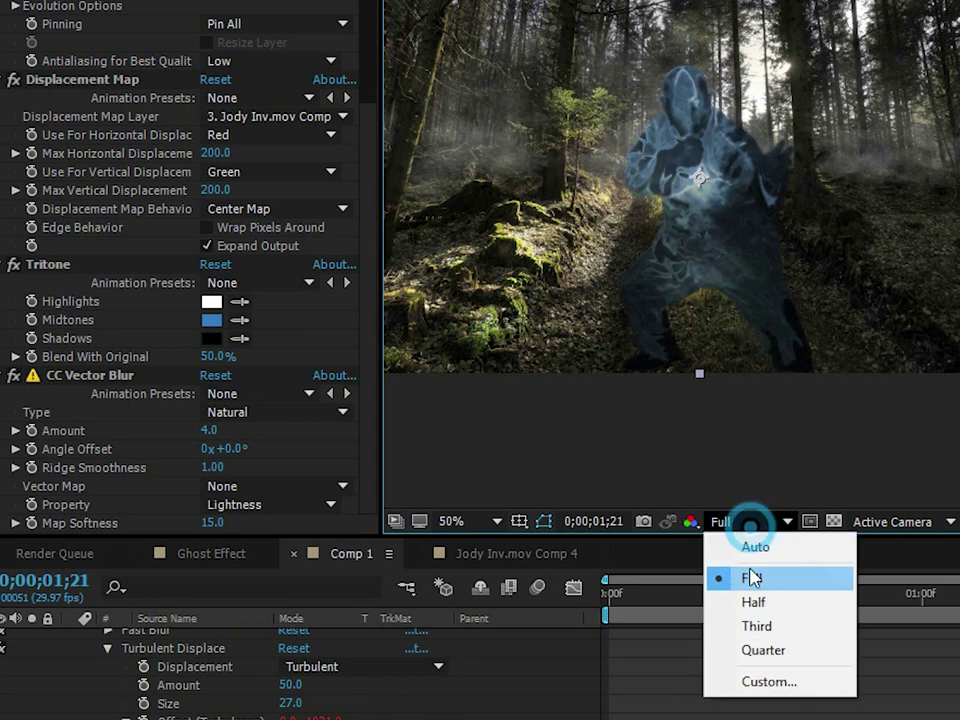
click(753, 602)
Collapse the adjustment layer's properties, duplicate the topmost Jody Inv.mov layer and turn on the top copy's visibility.
scroll(75, 700, up, 3)
click(70, 655)
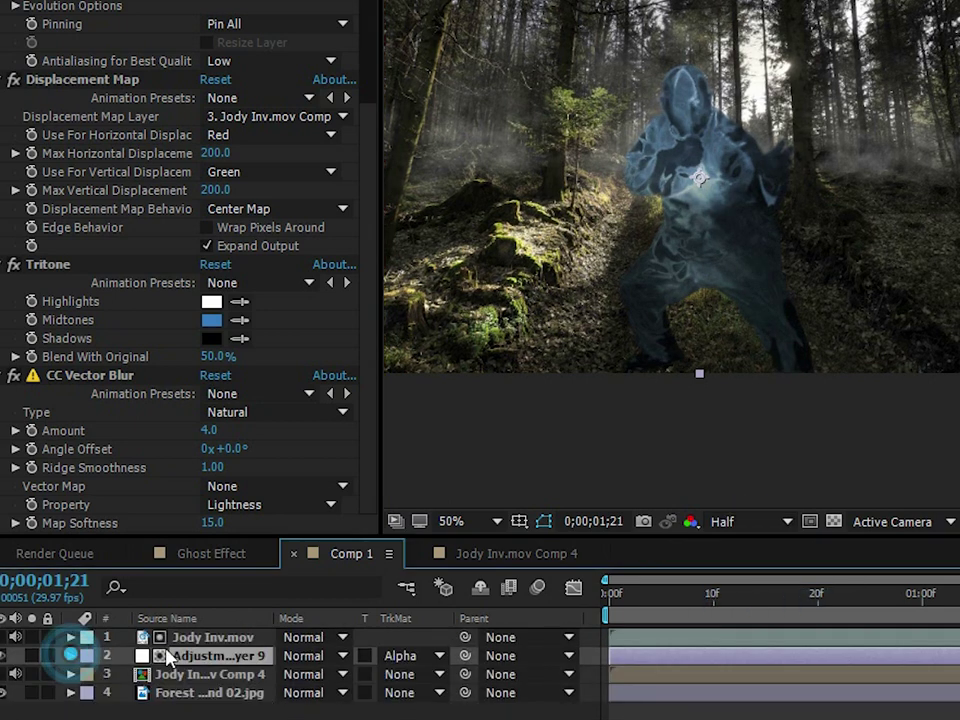
click(205, 640)
key(ctrl+d)
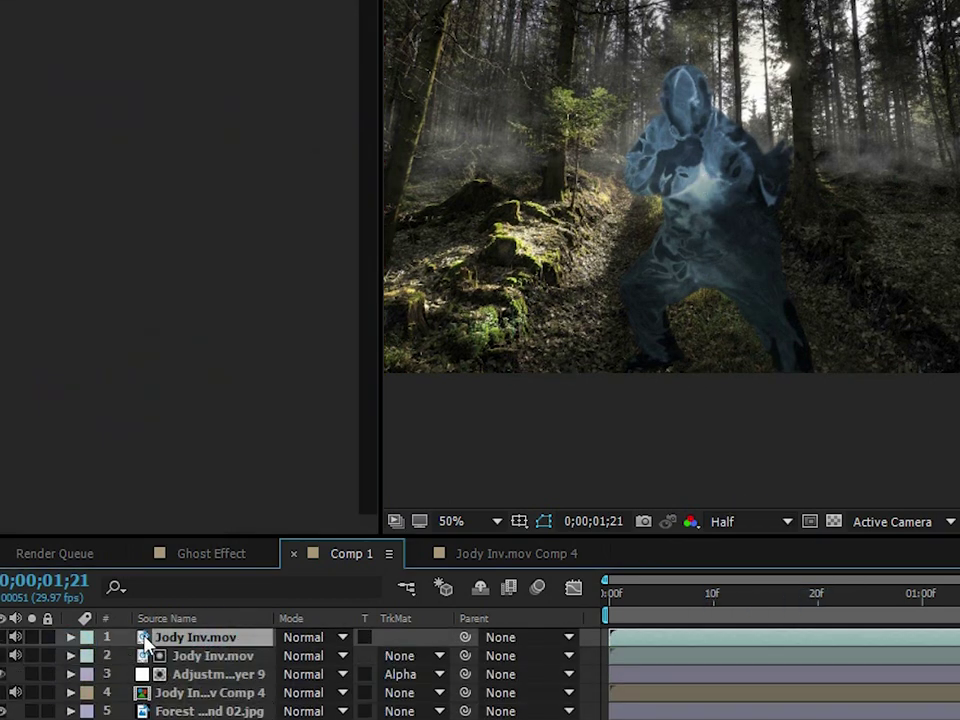
click(16, 639)
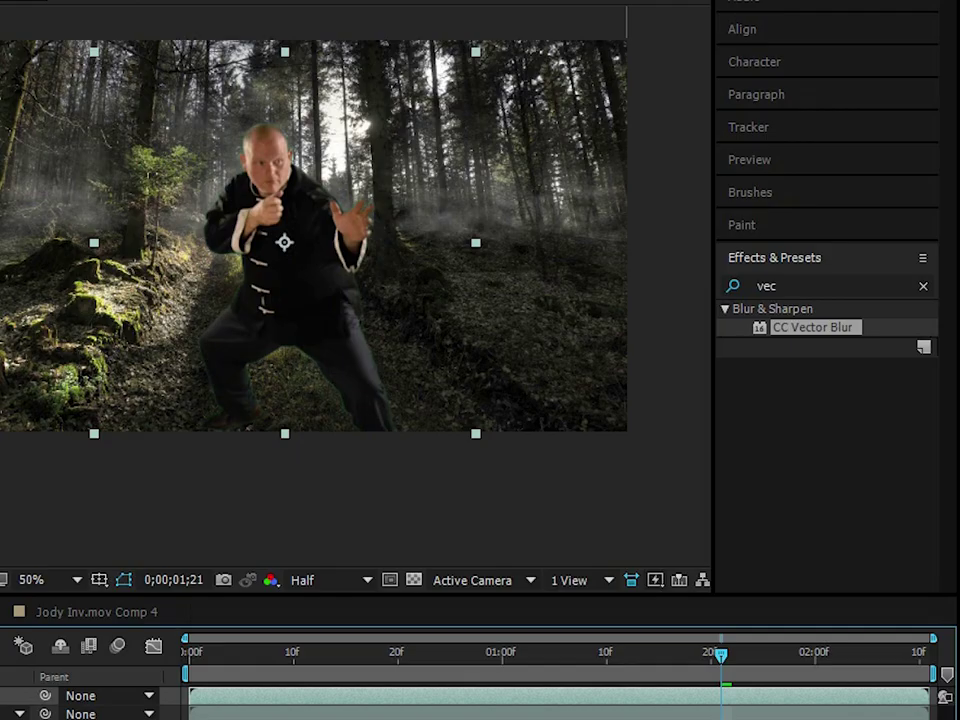
Apply a Fill effect to the top Jody Inv.mov copy with the bright blue colour 0072FF.
click(790, 286)
text(fill)
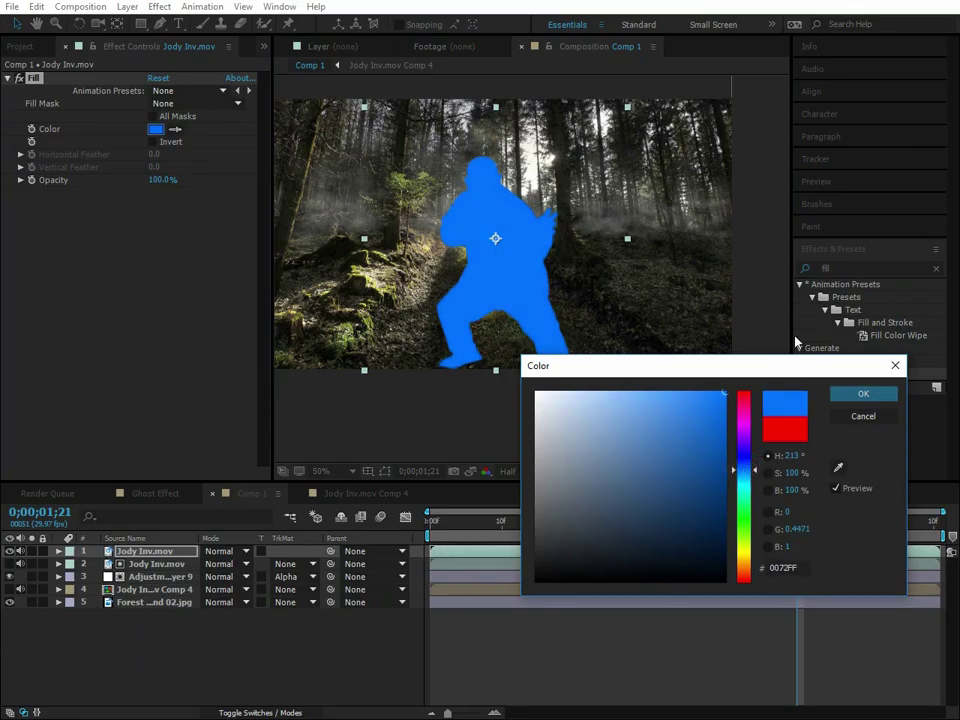
click(857, 392)
Add Fast Blur below Fill on the top figure copy, with Blurriness at 207 and Repeat Edge Pixels enabled.
click(857, 268)
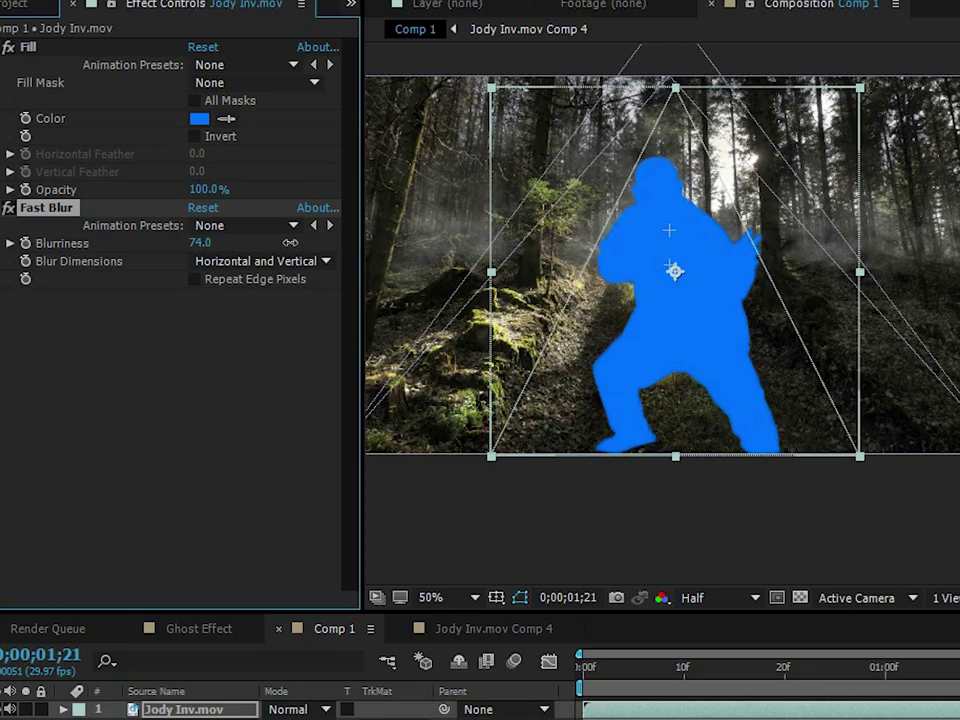
drag(289, 243, 404, 237)
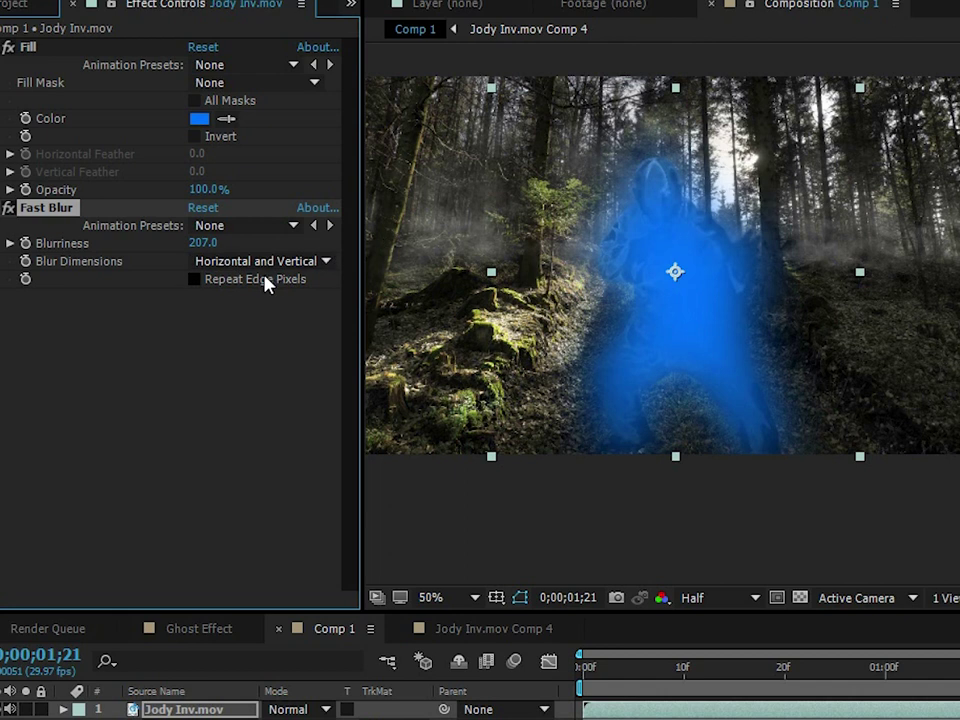
click(198, 280)
click(172, 388)
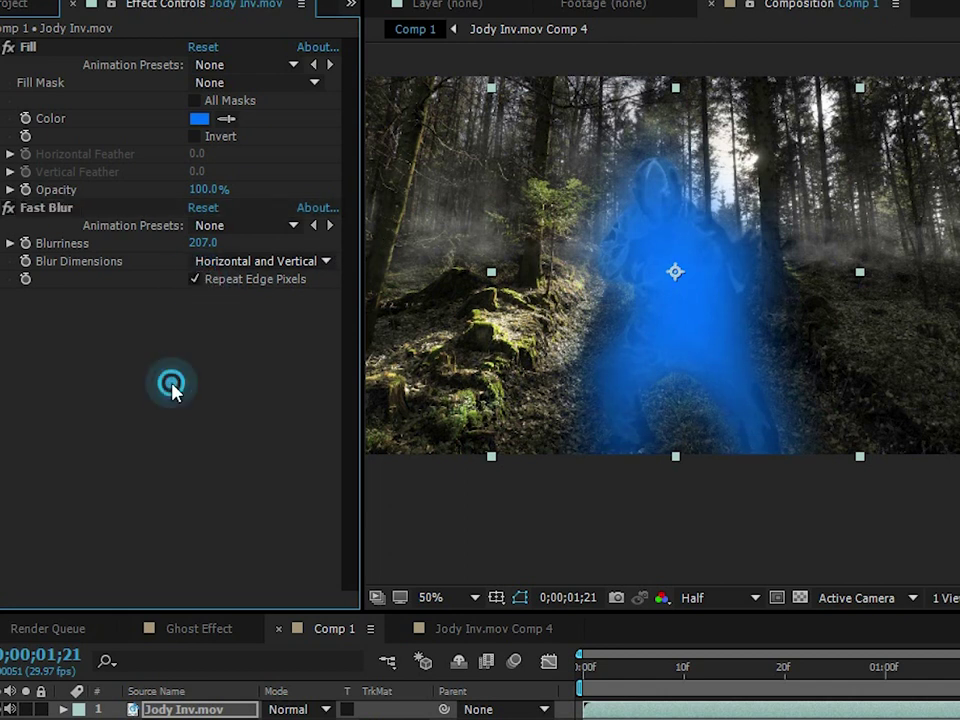
Compare the blue figure with its Fast Blur switched off and on.
click(8, 208)
click(8, 208)
click(8, 208)
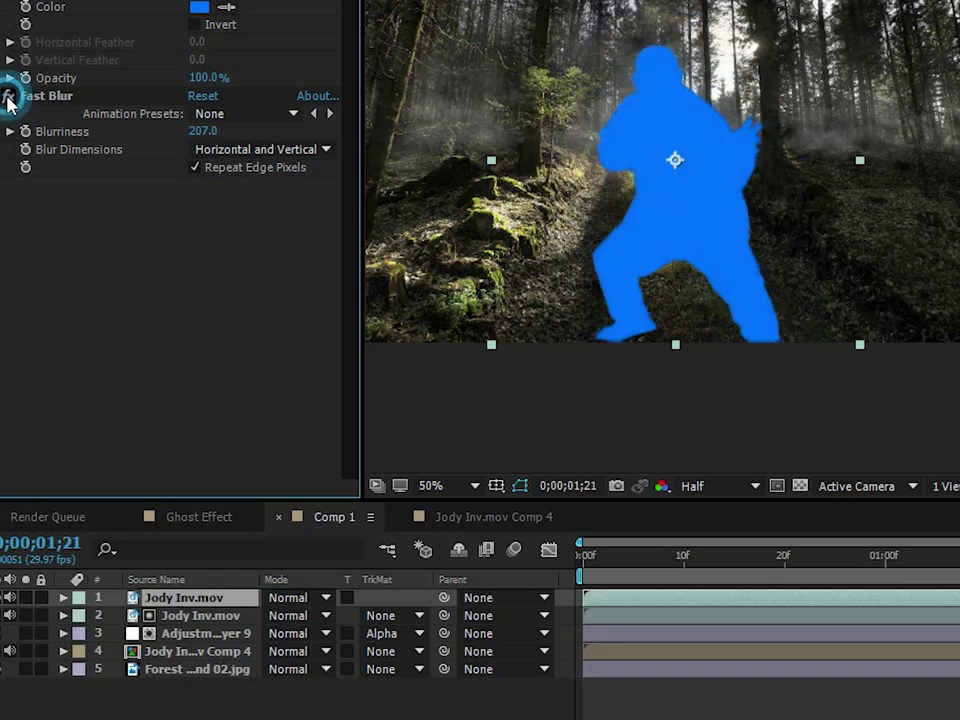
click(8, 208)
Set the blending mode of the top Jody Inv.mov layer to Add.
click(288, 598)
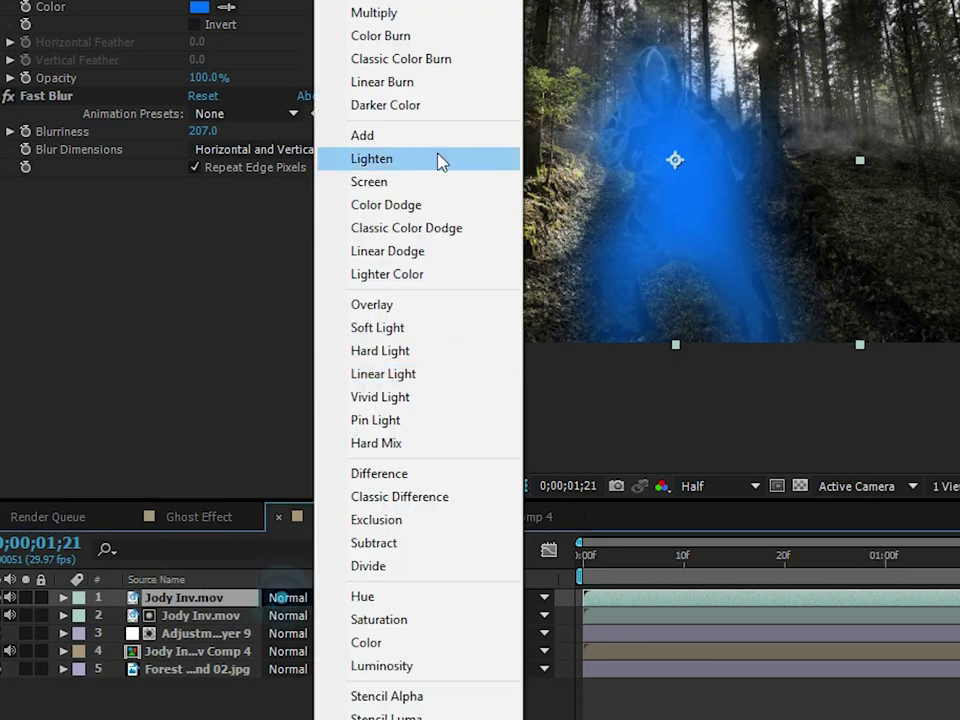
click(431, 135)
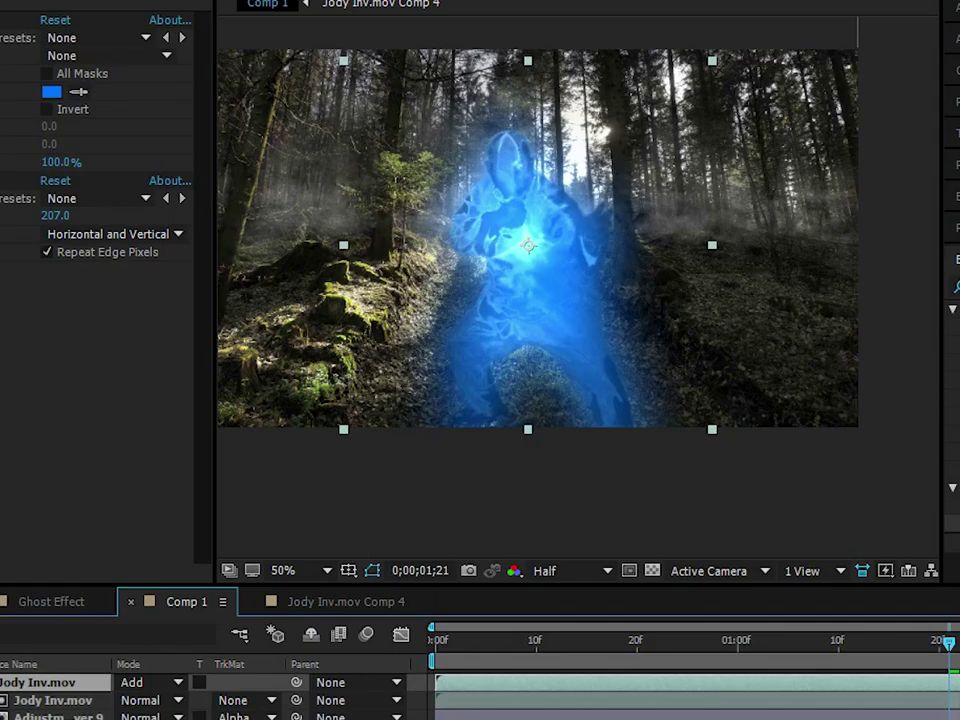
click(170, 329)
Change the Fill colour of the glow layer to a darker blue.
click(198, 6)
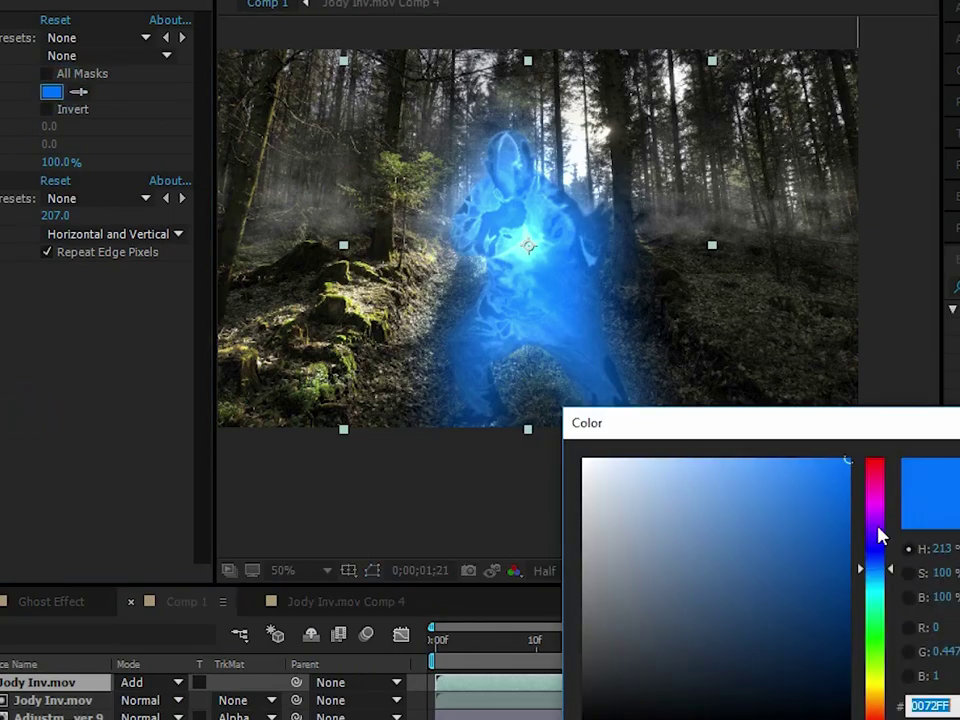
drag(840, 521, 898, 577)
key(Return)
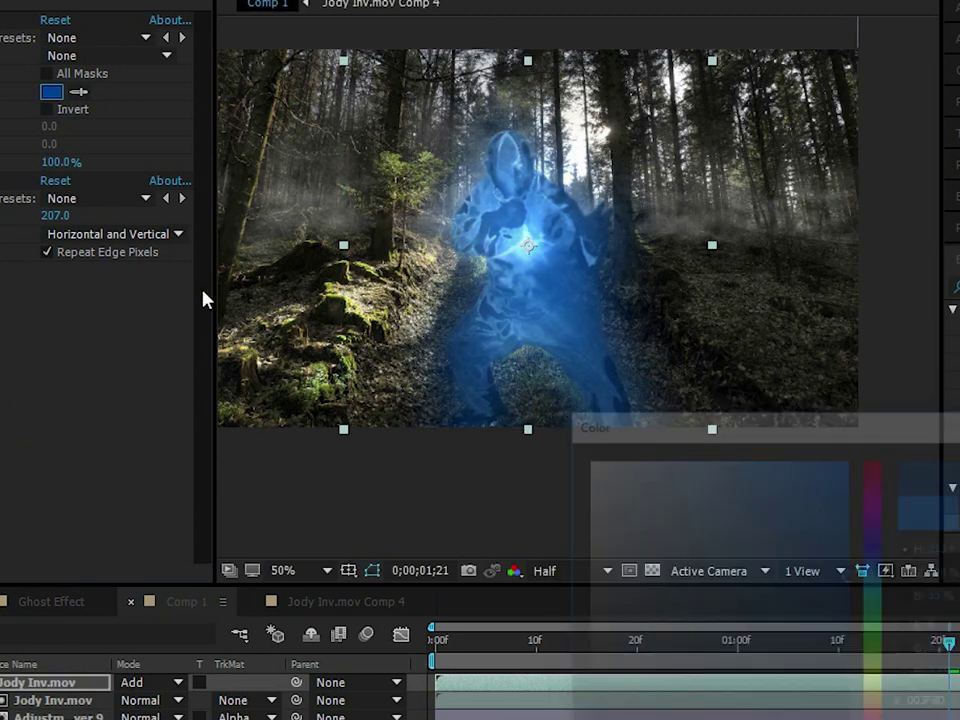
Raise the glow layer's Fast Blur Blurriness to 285 and solo the layer.
drag(53, 216, 116, 218)
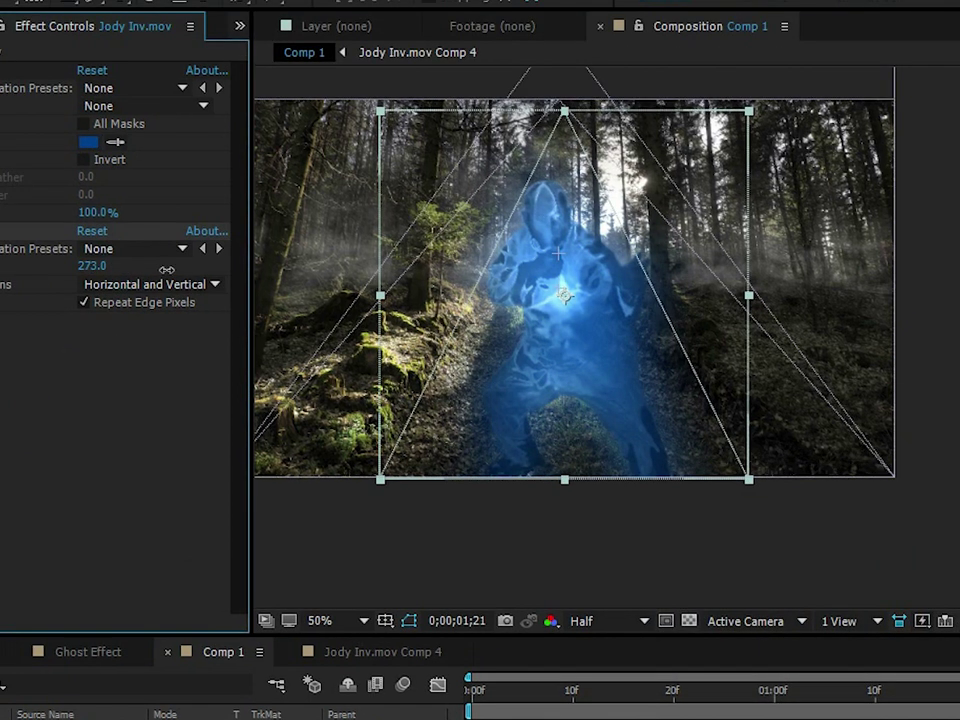
drag(167, 270, 180, 270)
click(64, 546)
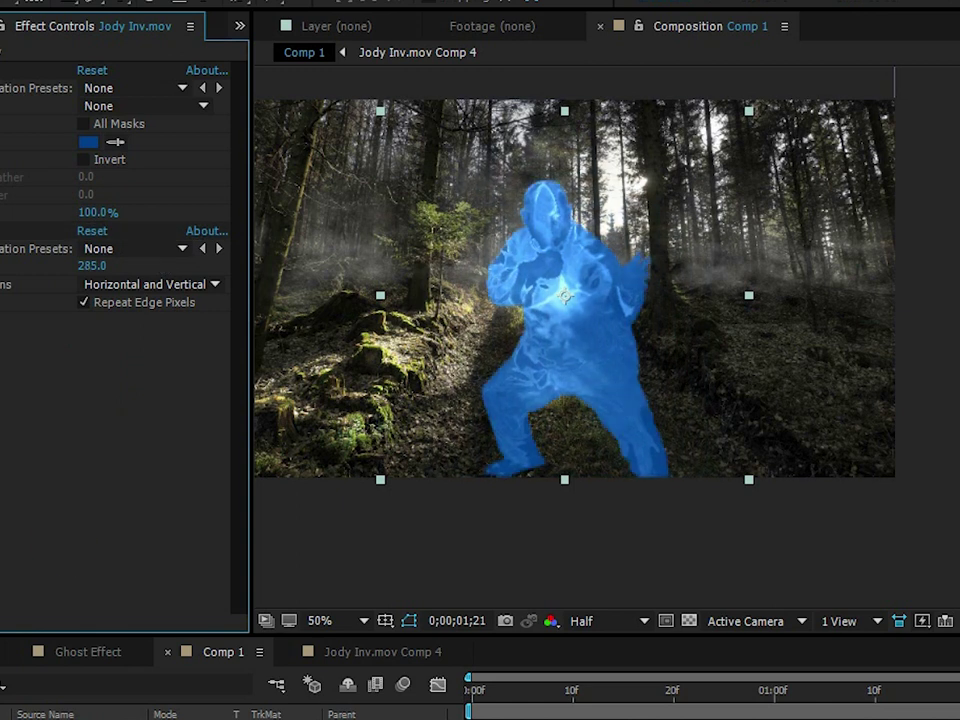
click(223, 651)
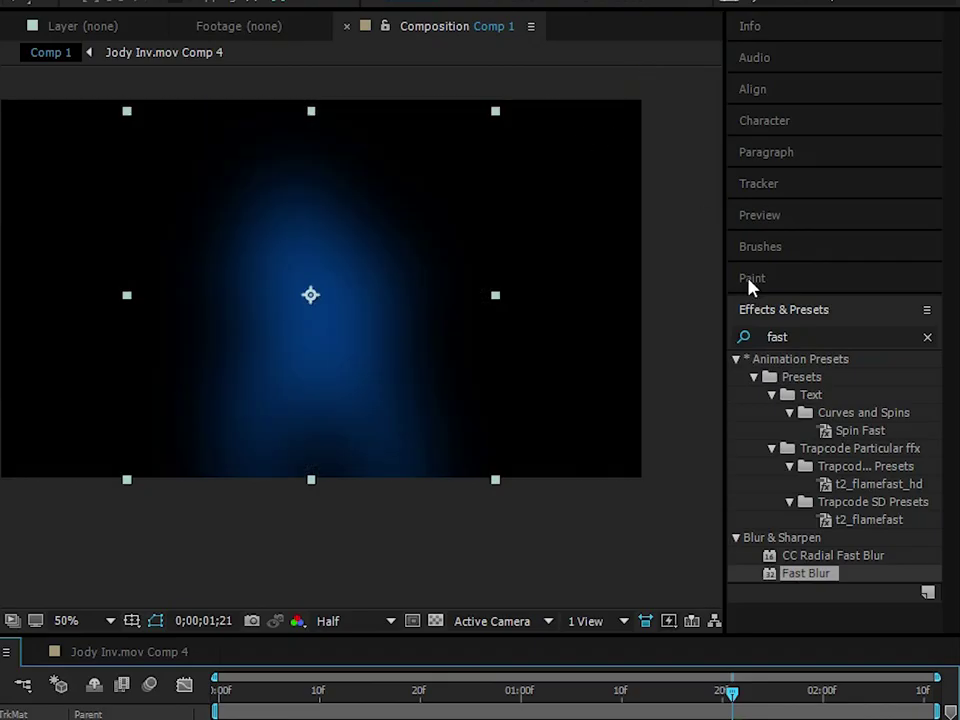
Add Turbulent Displace below Fast Blur on the glow layer and drive its Evolution with the expression time*300.
click(816, 337)
text(tr)
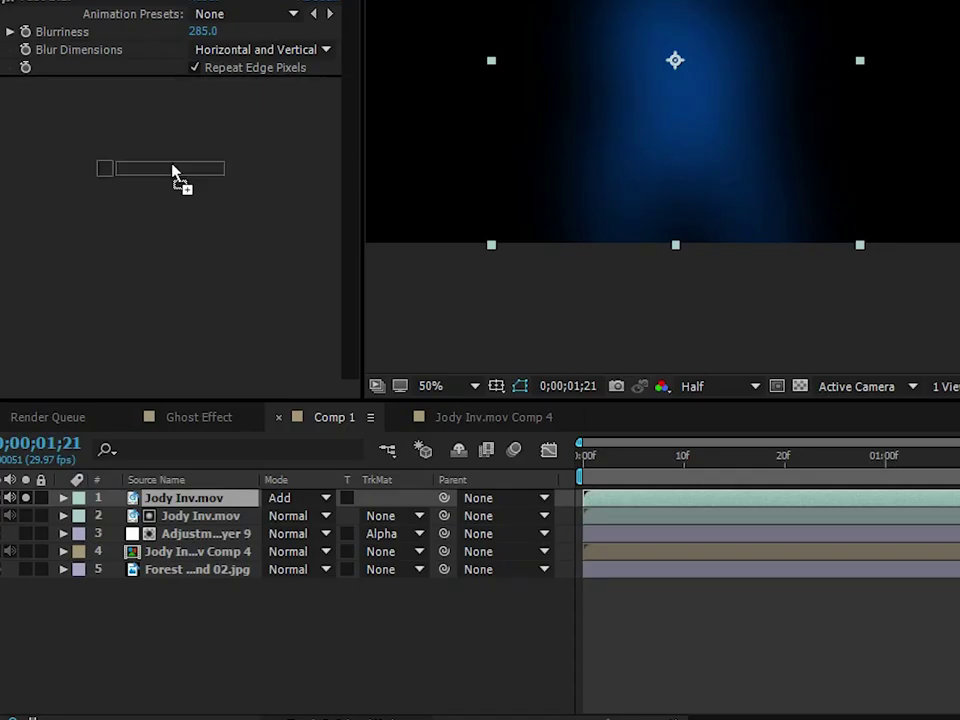
drag(176, 180, 176, 190)
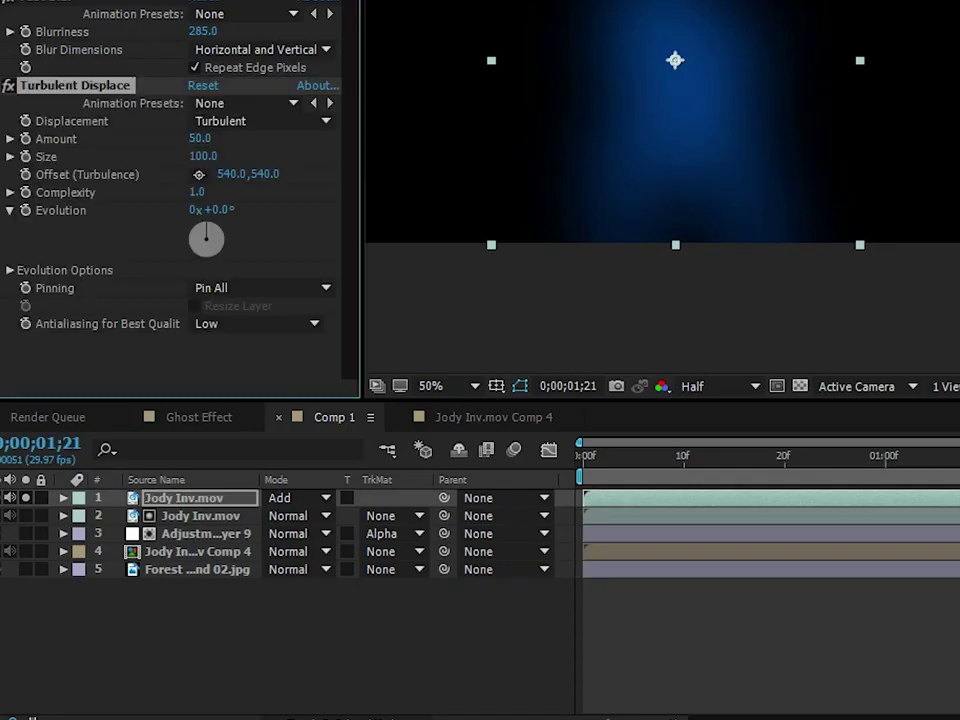
alt+click(26, 211)
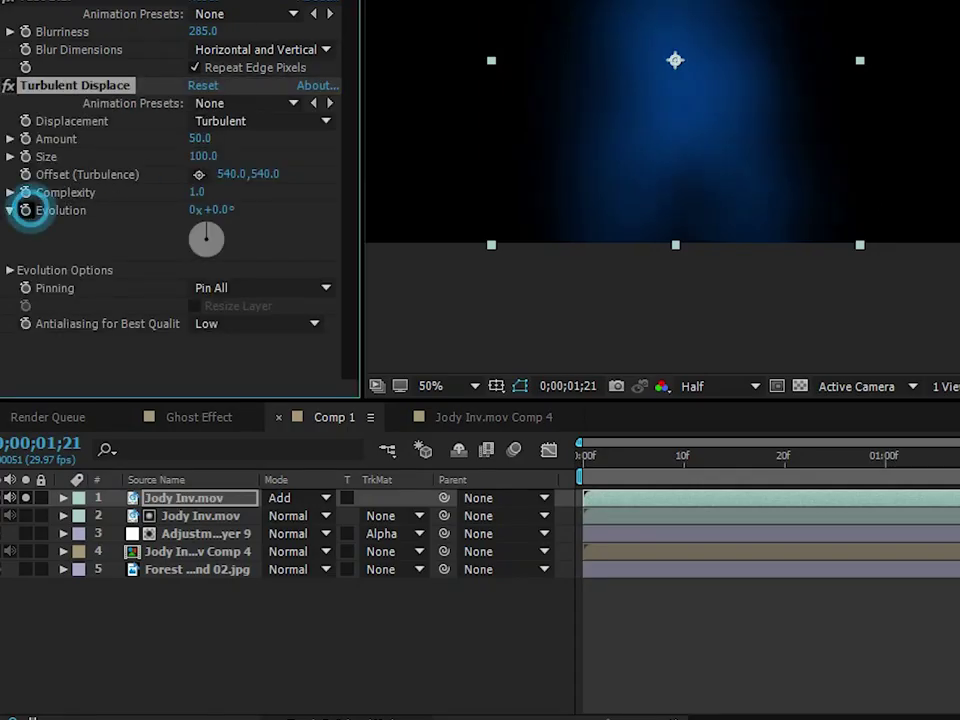
text(time*300)
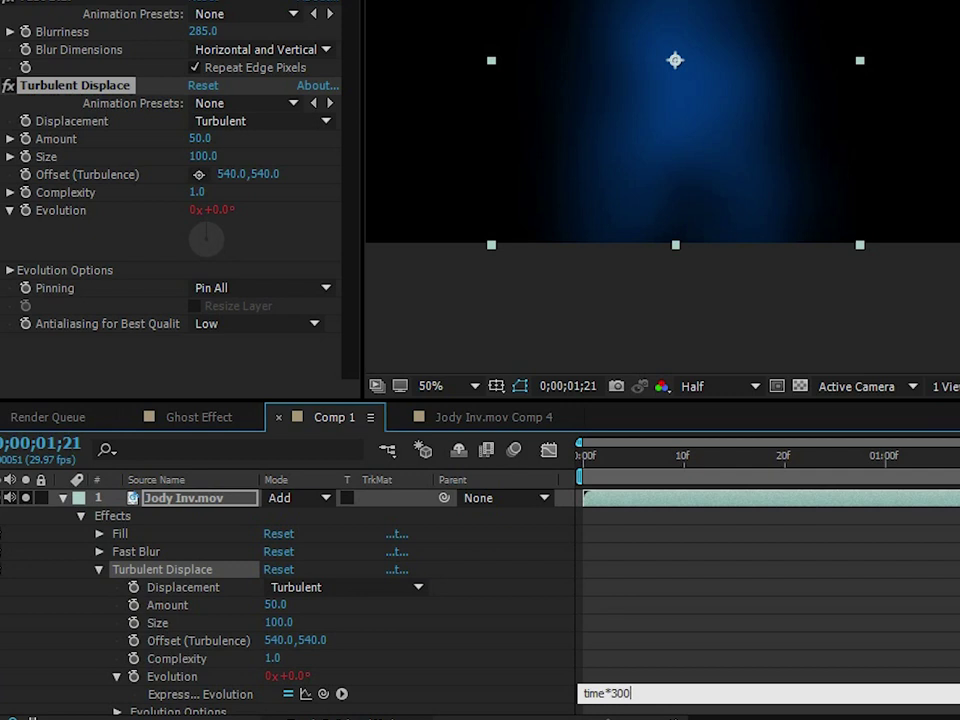
click(11, 173)
Drive Turbulent Displace's Offset (Turbulence) with the expression [time*-200,time*-700].
alt+click(26, 176)
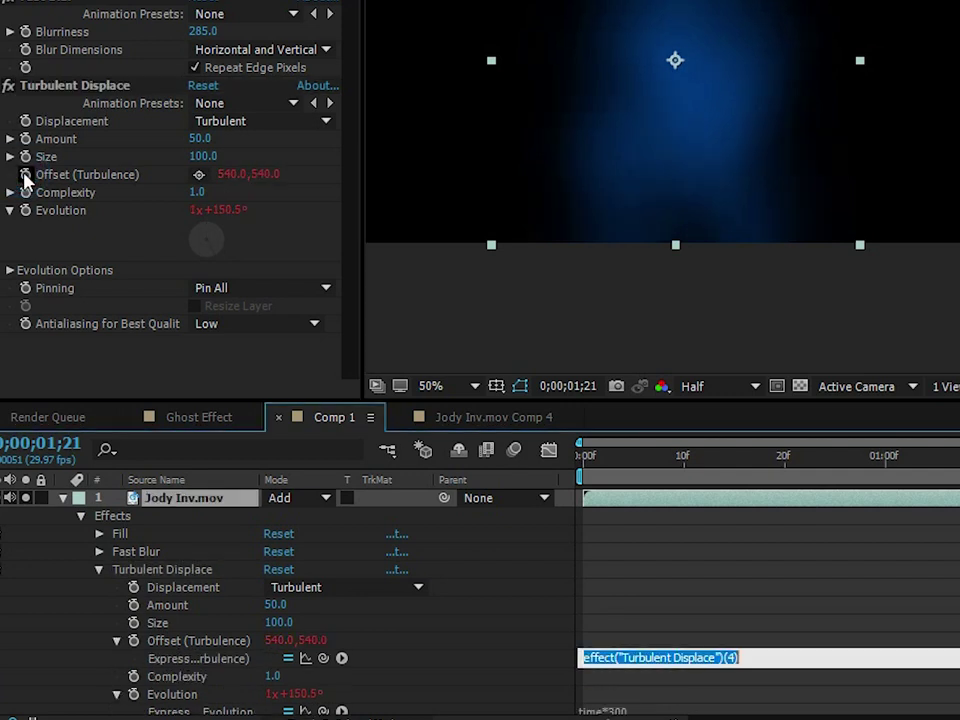
text([)
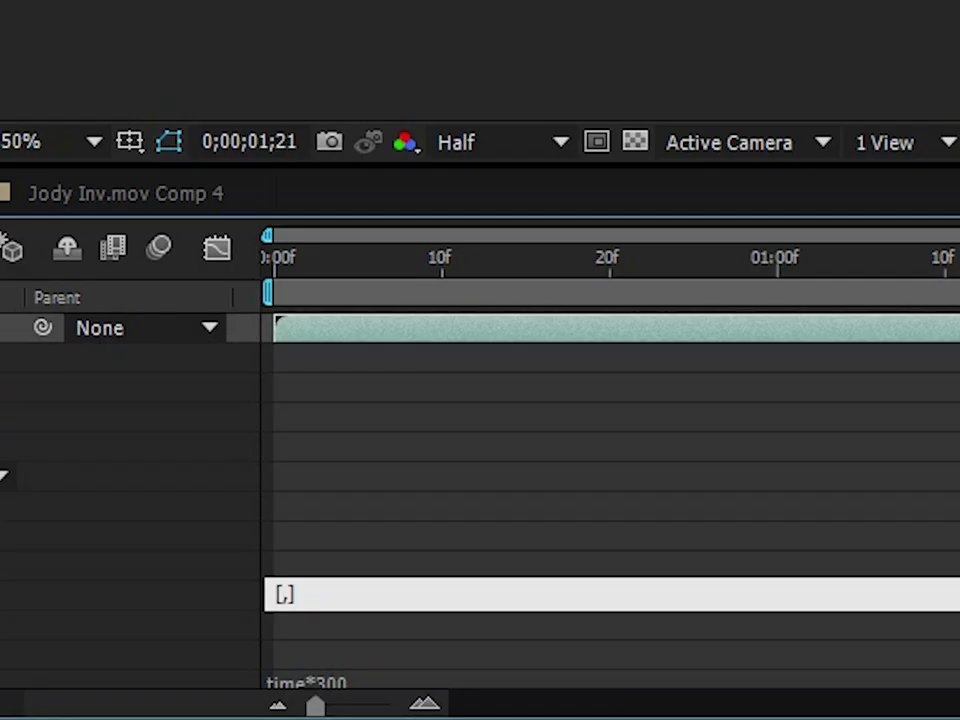
text(time*-2)
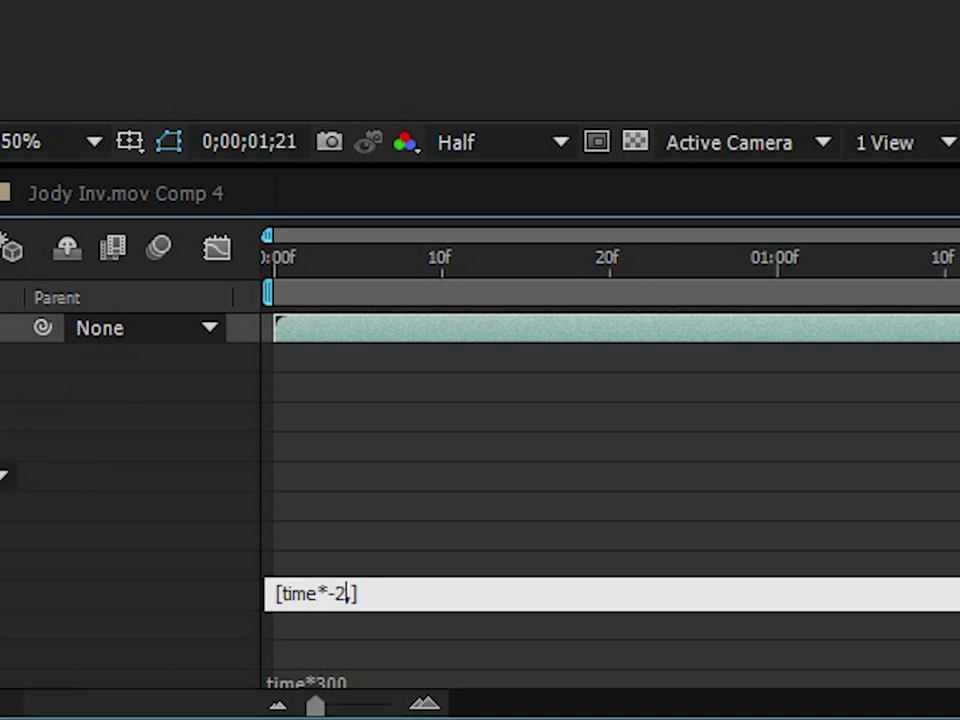
text(00,time*-700)
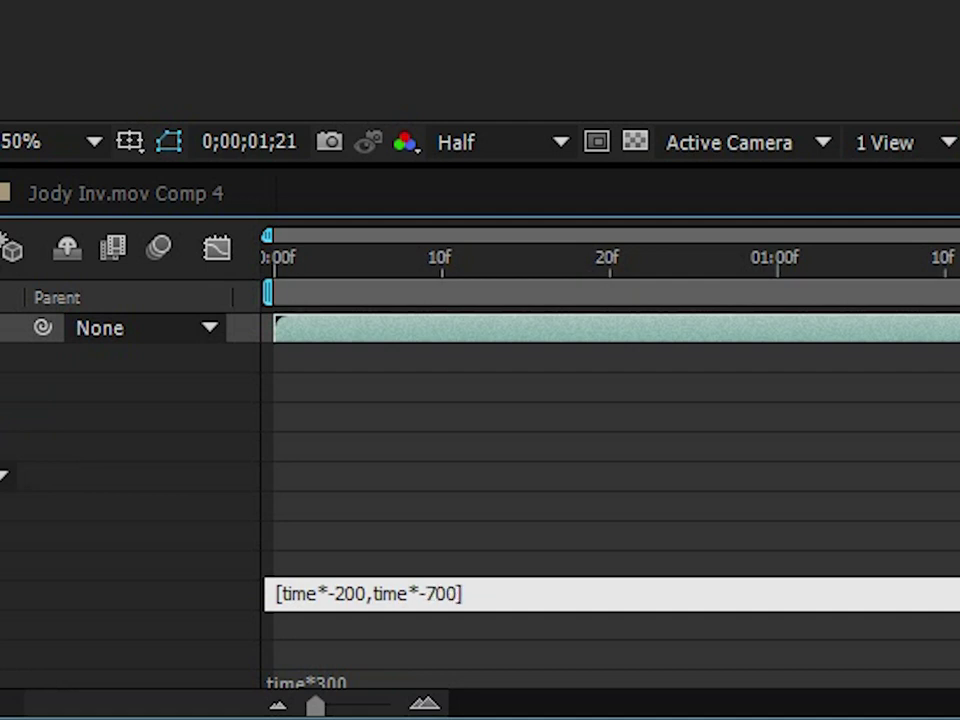
click(261, 373)
Set the glow layer's Turbulent Displace to Complexity 5.3 and Amount 28.
drag(232, 376, 272, 378)
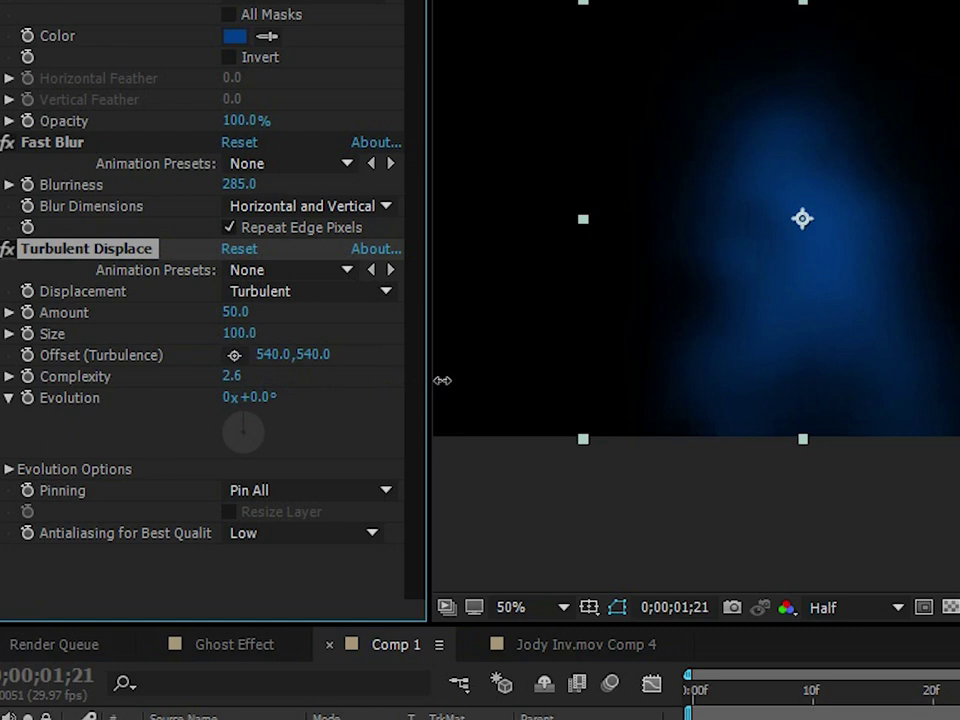
drag(442, 380, 507, 381)
scroll(732, 273, up, 1)
drag(732, 273, 845, 359)
scroll(741, 338, up, 1)
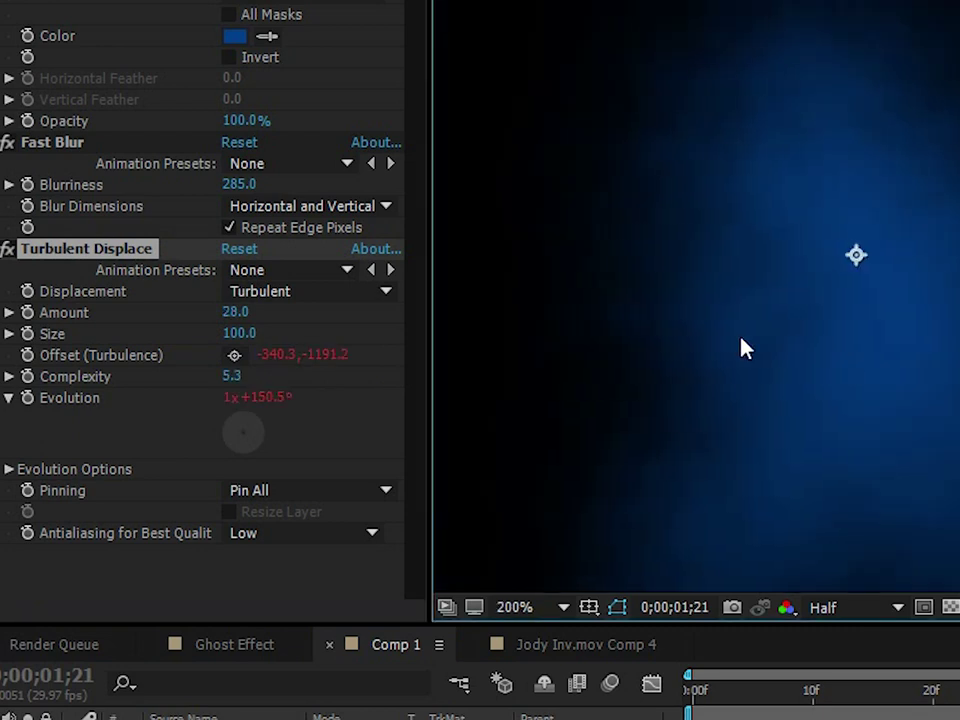
Compare the blue glow with Turbulent Displace switched off and on.
scroll(741, 338, down, 1)
click(9, 250)
click(9, 250)
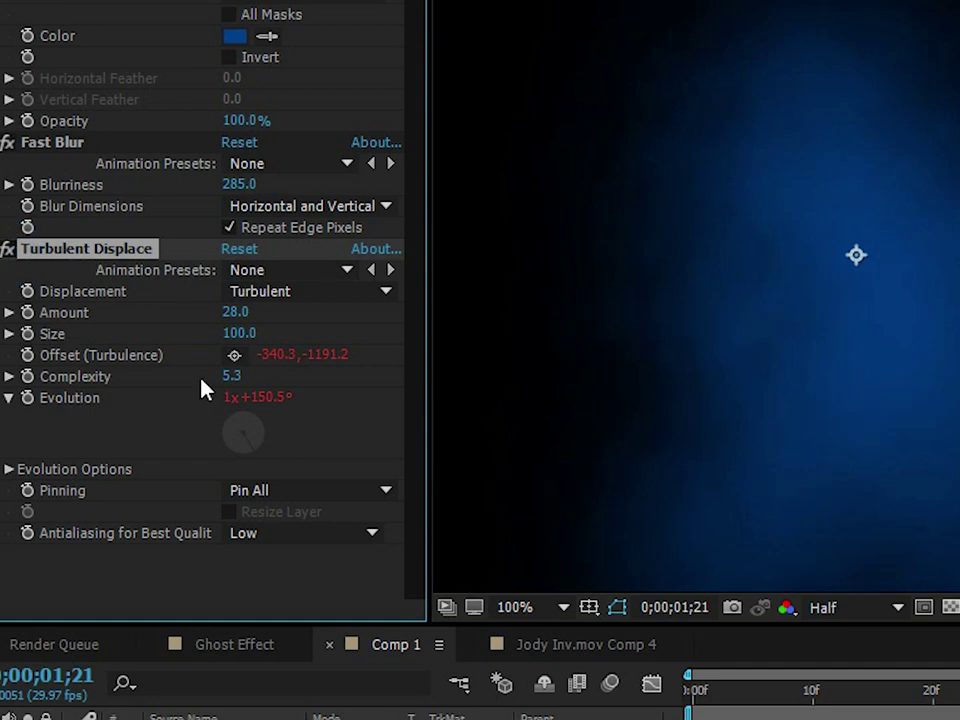
Set the glow layer's Turbulent Displace to Amount 35 and Size 92.
drag(233, 316, 213, 339)
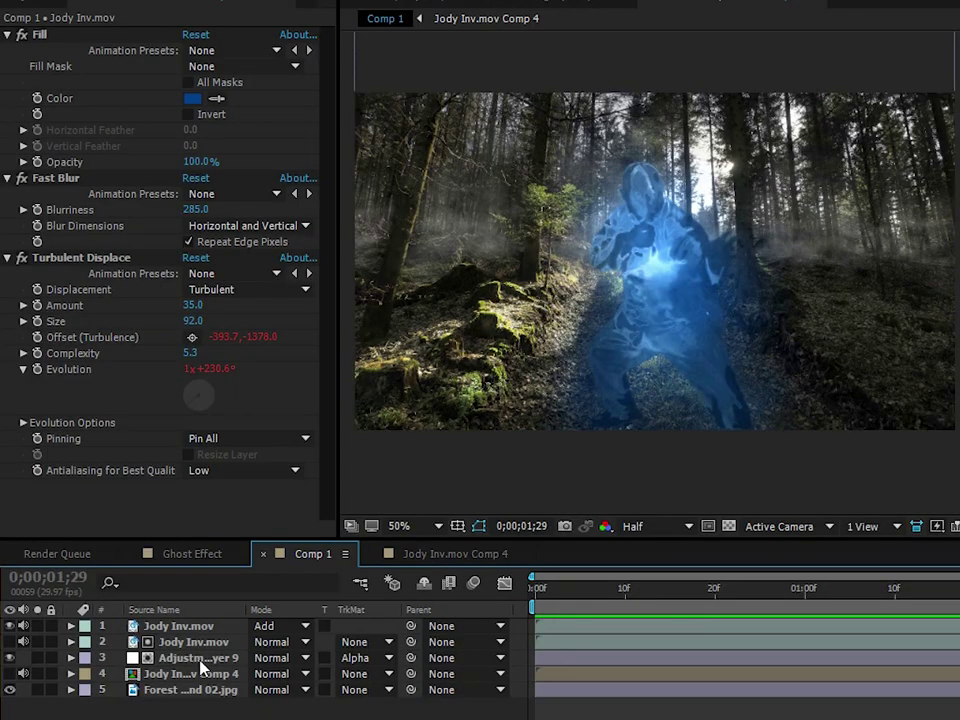
Set the figure-matted adjustment layer's opacity to 75% and check the ghost at other frames.
click(199, 659)
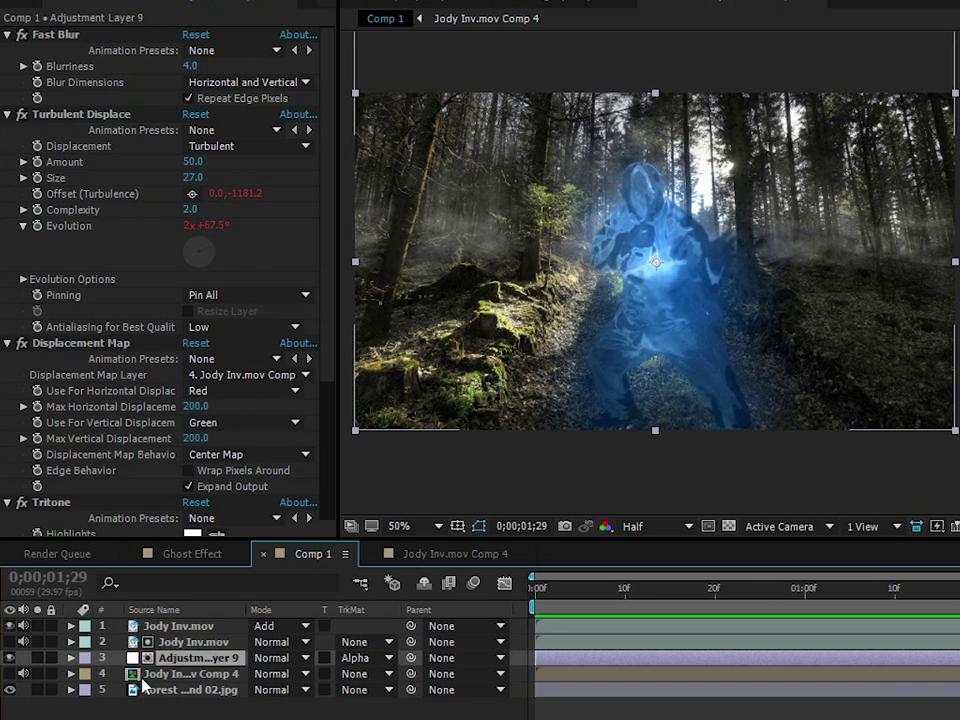
key(t)
click(10, 658)
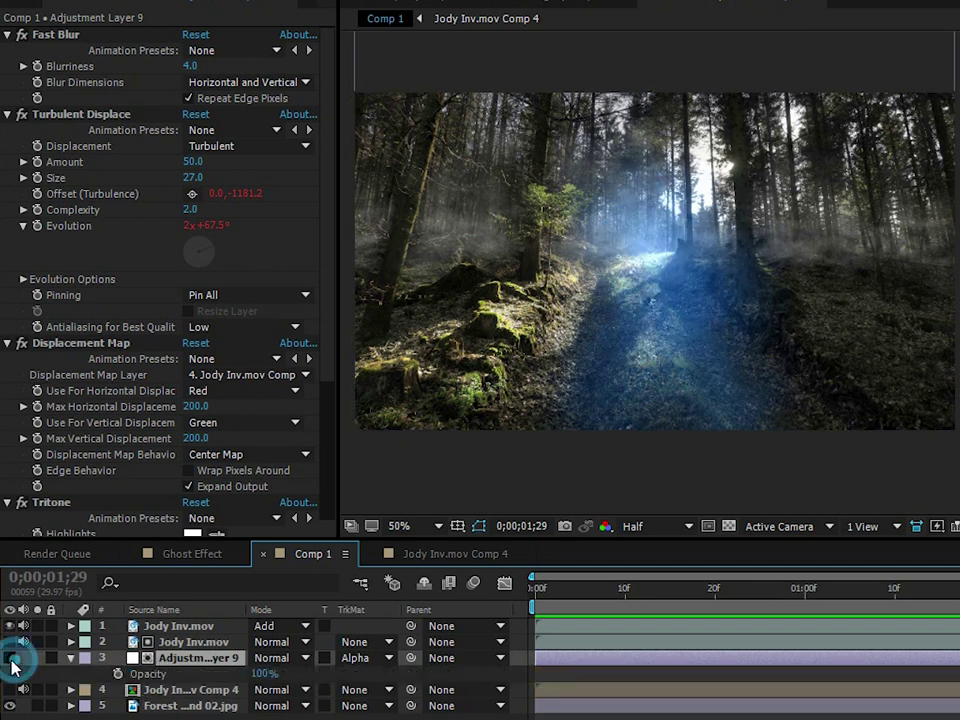
click(10, 658)
click(264, 674)
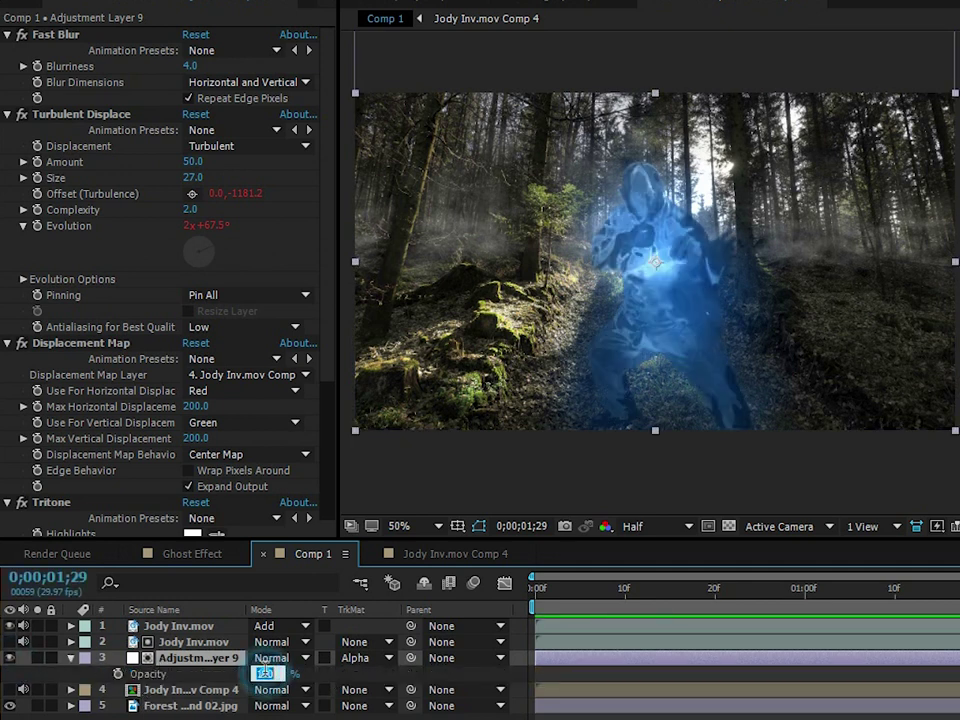
text(75)
key(Return)
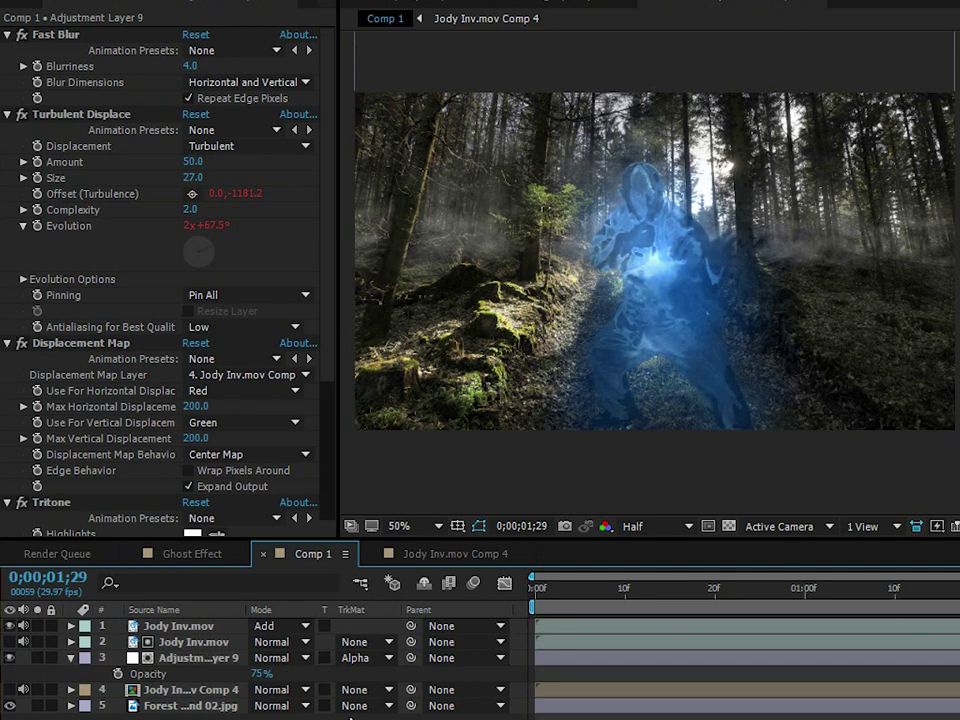
click(911, 591)
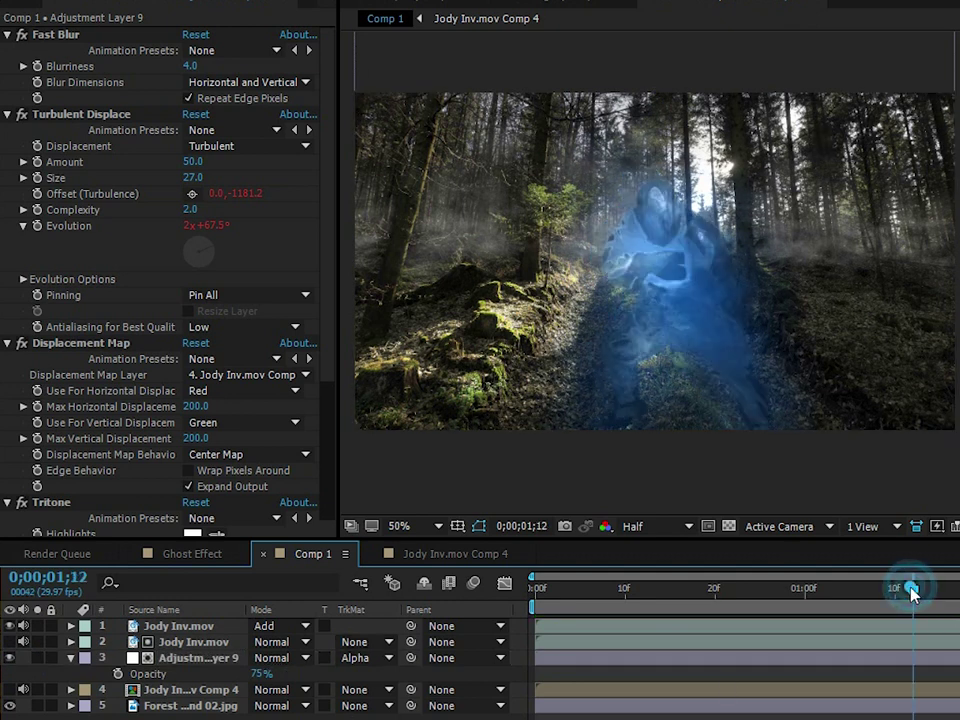
drag(950, 591, 959, 591)
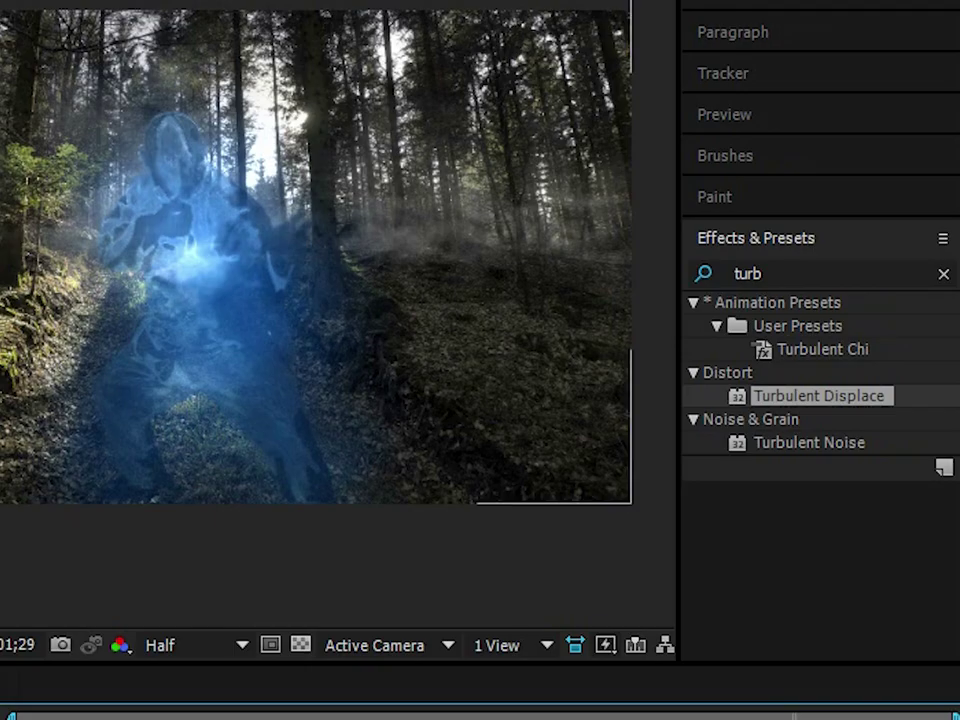
Add Curves to the forest background and darken it by lowering the RGB curve's white point and midpoint.
click(832, 273)
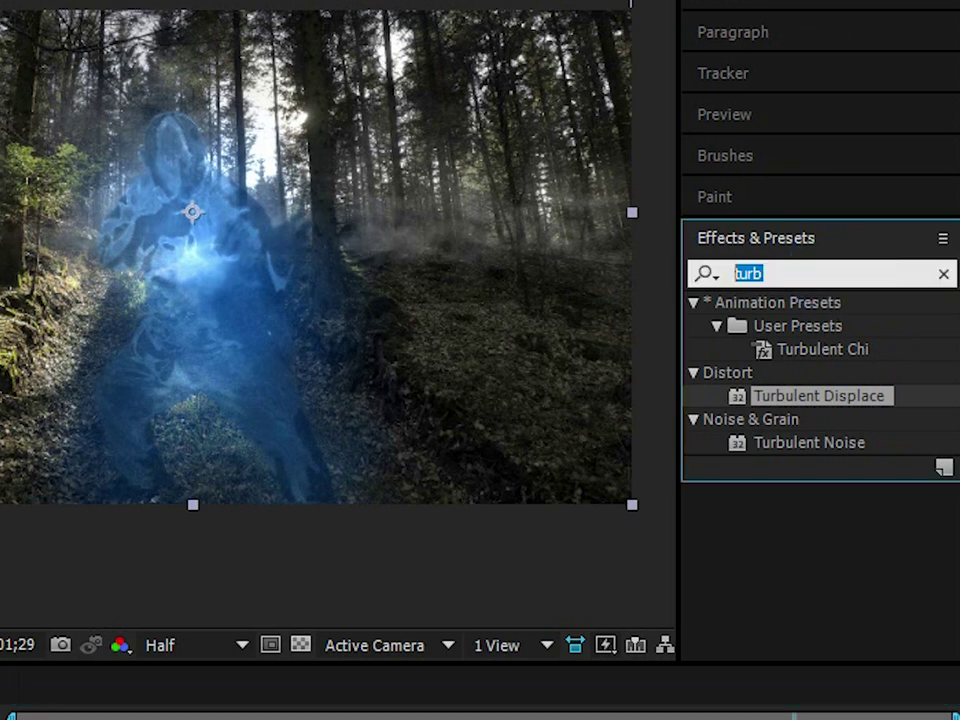
text(curves)
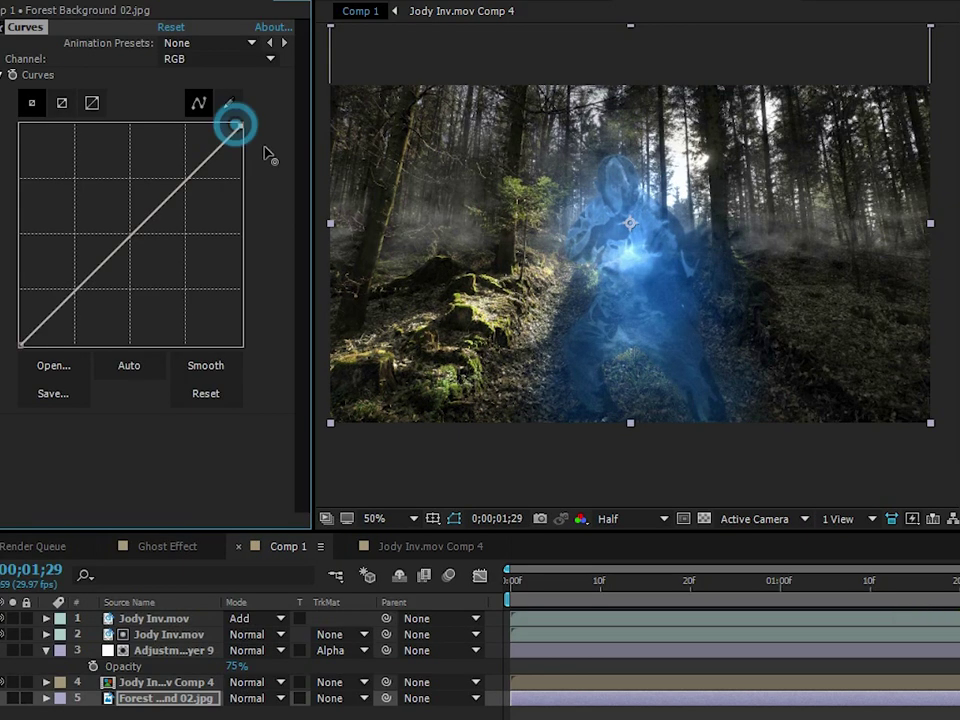
drag(238, 125, 241, 194)
drag(129, 270, 129, 287)
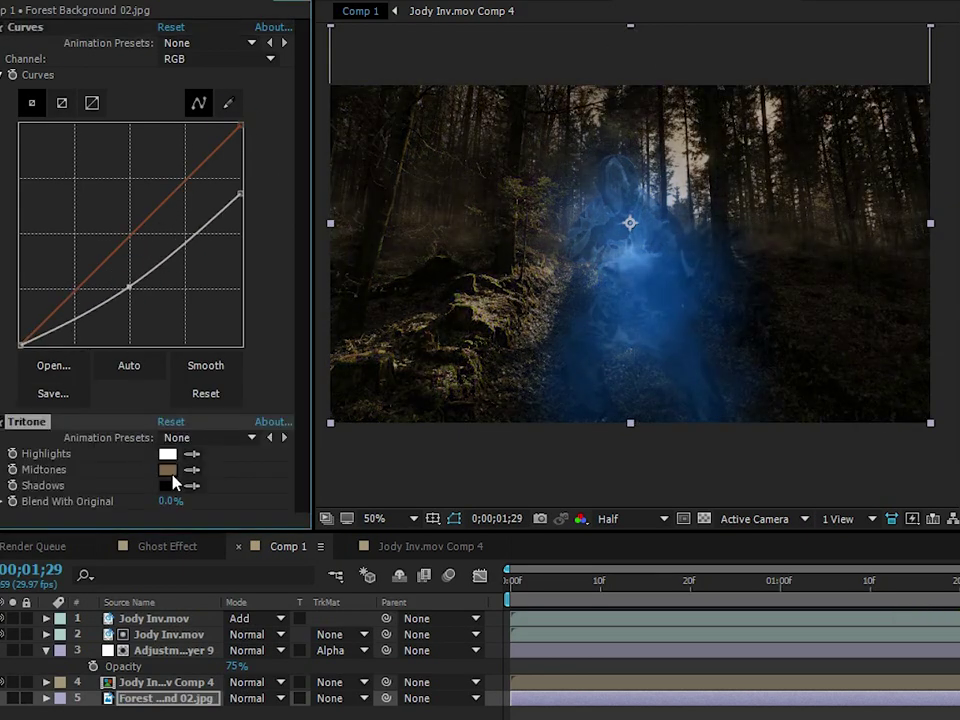
Tint the forest background with Tritone using blue midtones, pale blue highlights and 50% Blend With Original.
click(167, 469)
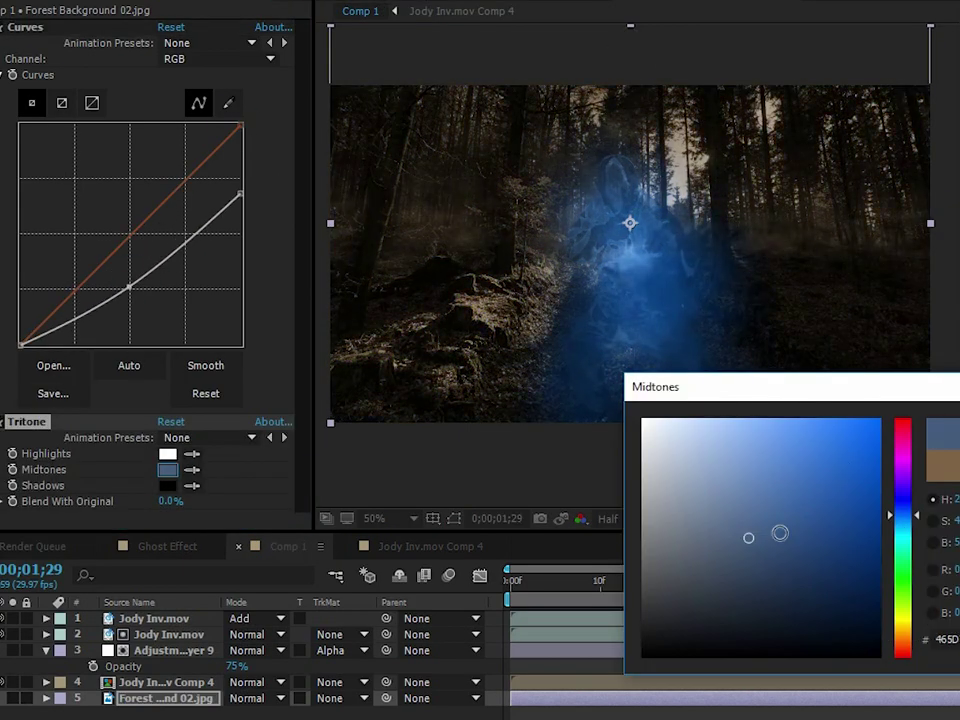
click(839, 475)
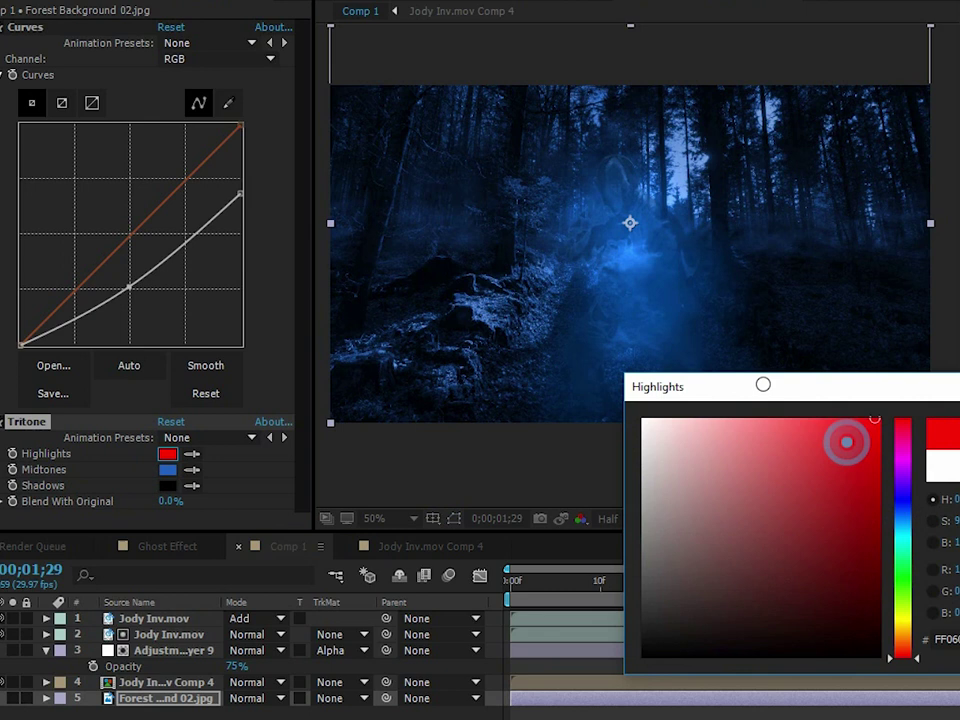
click(694, 418)
drag(902, 420, 906, 516)
key(Return)
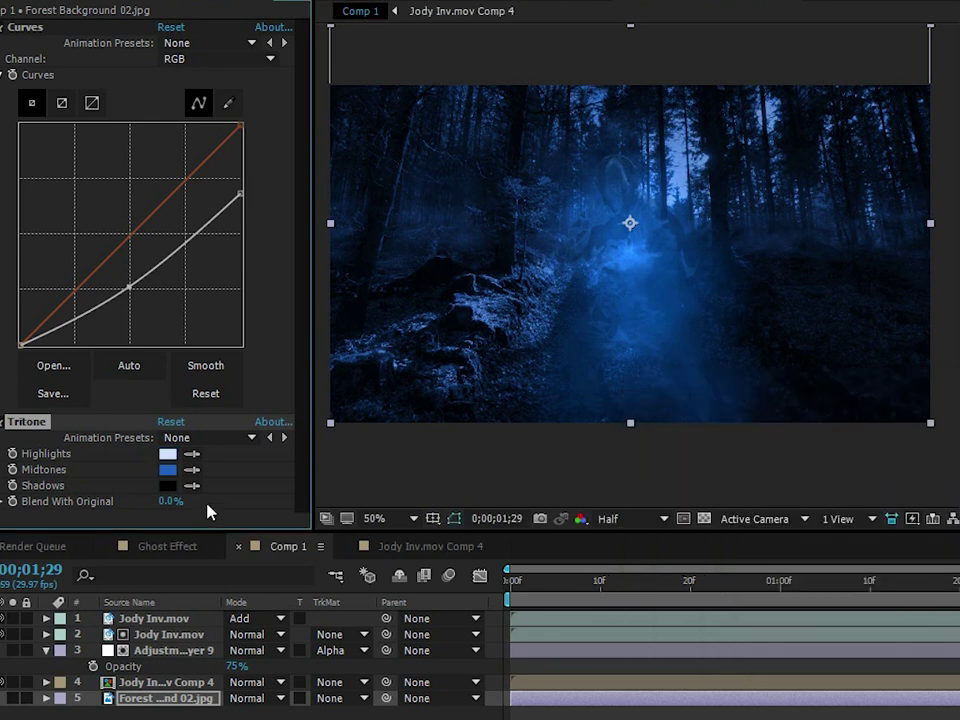
click(168, 501)
text(50)
key(Return)
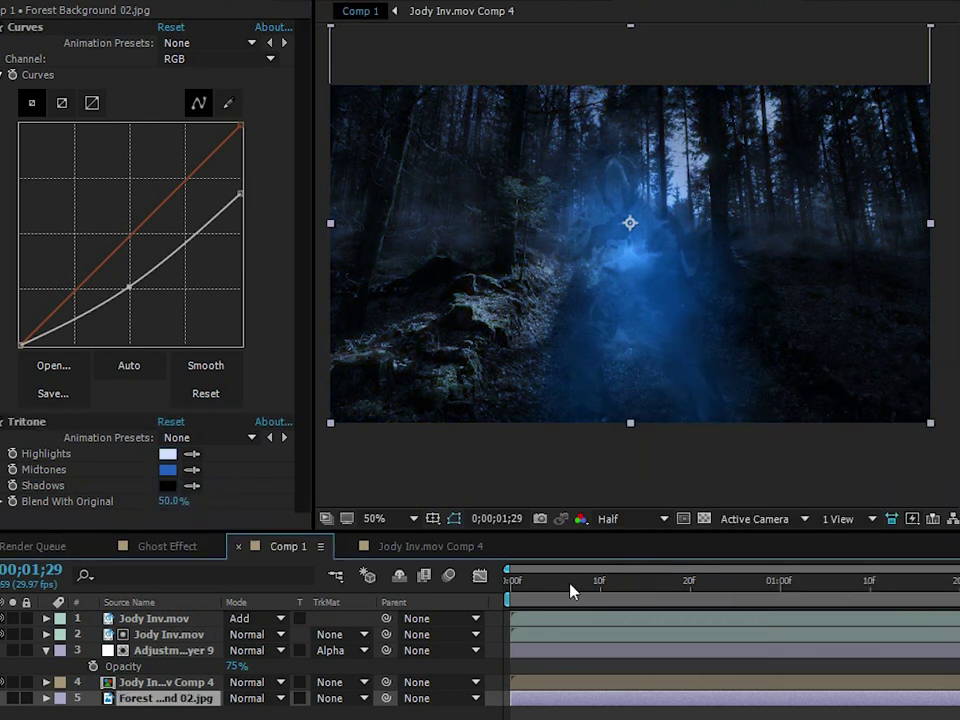
click(825, 581)
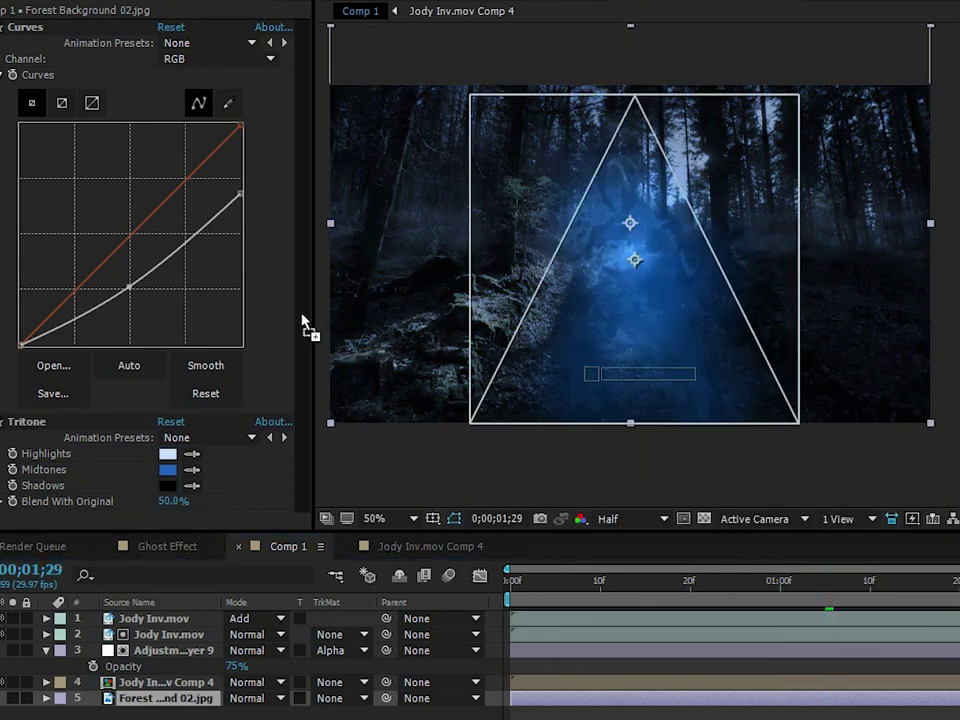
Set the forest's Shadow/Highlight to Auto Amounts off and Shadow Amount 15, and lower the Curves midpoint further.
scroll(150, 200, up, 3)
click(163, 58)
click(165, 74)
text(15)
key(Return)
drag(128, 431, 138, 441)
click(3, 27)
click(3, 27)
click(300, 711)
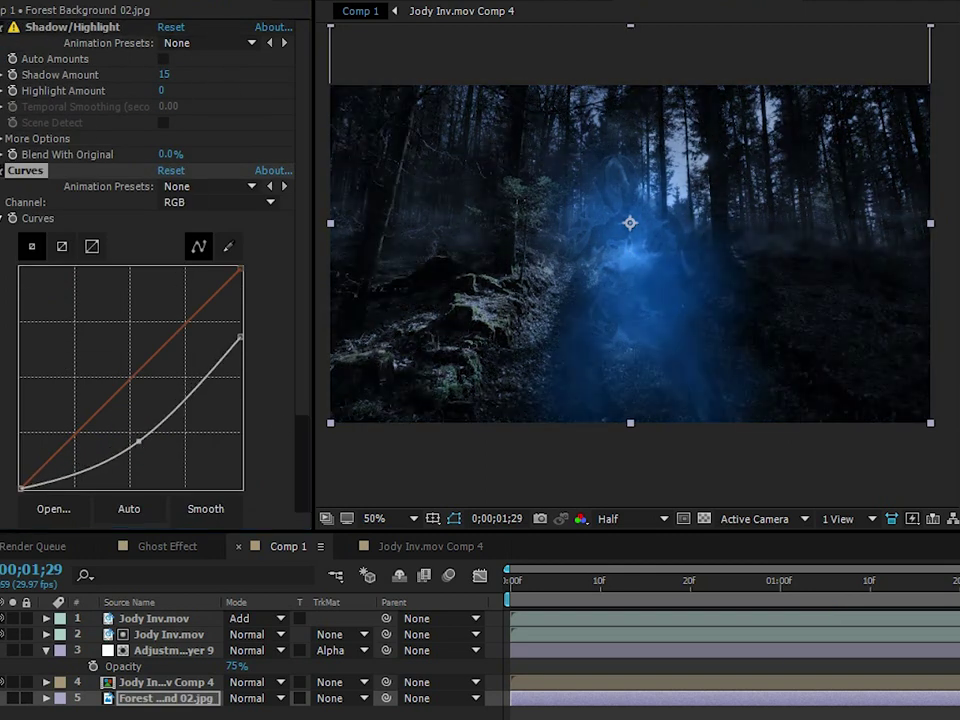
Play back Comp 1 from the first frame and compare its ghost with the Ghost Effect composition.
drag(575, 586, 508, 586)
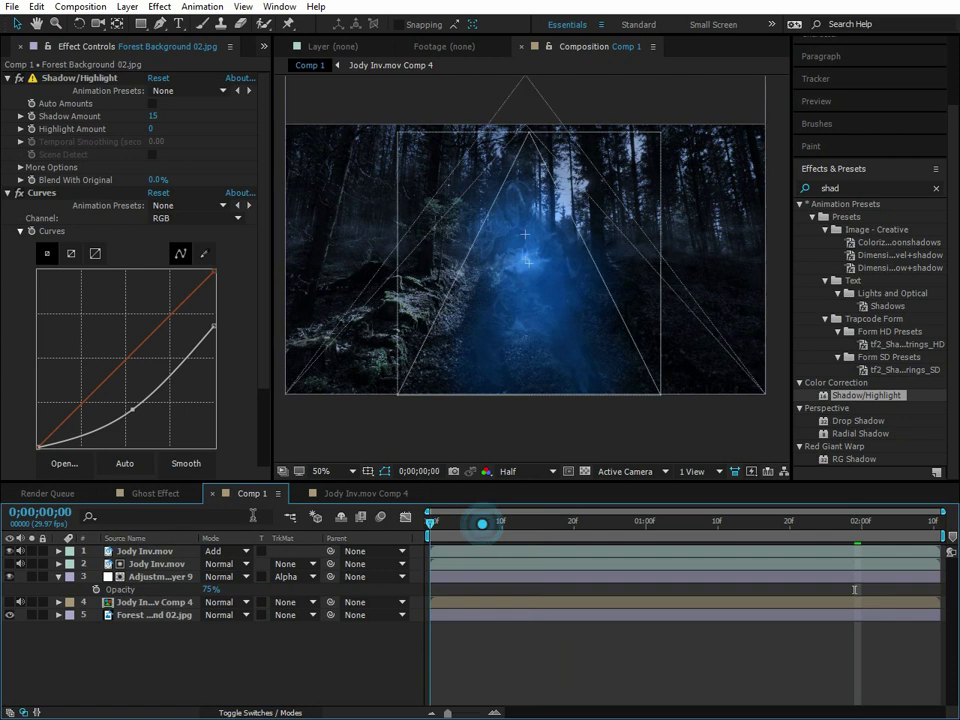
key(space)
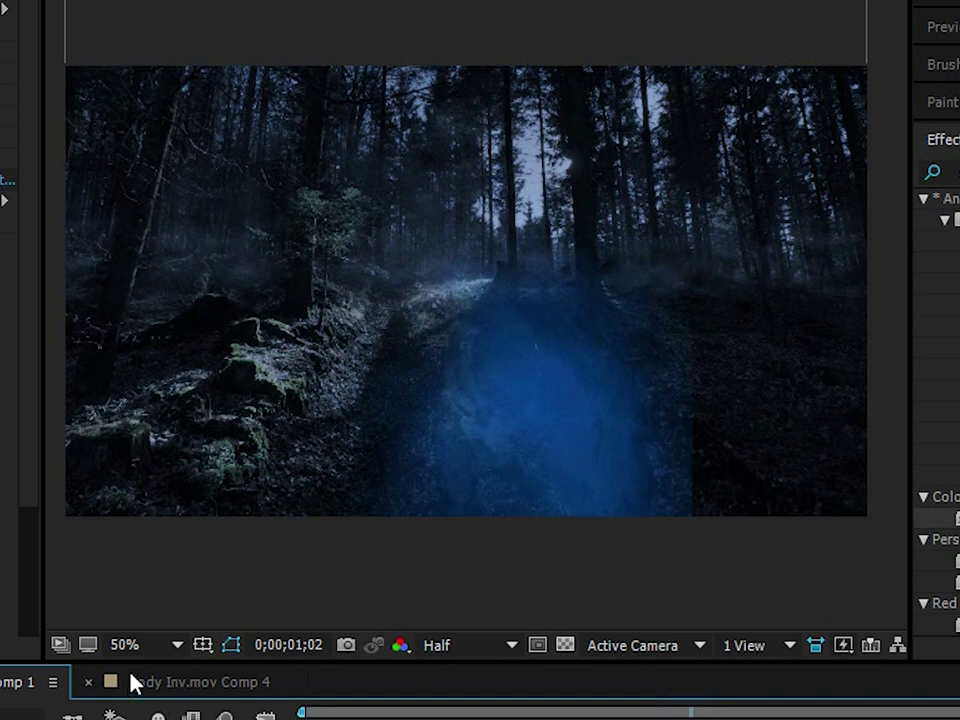
click(478, 716)
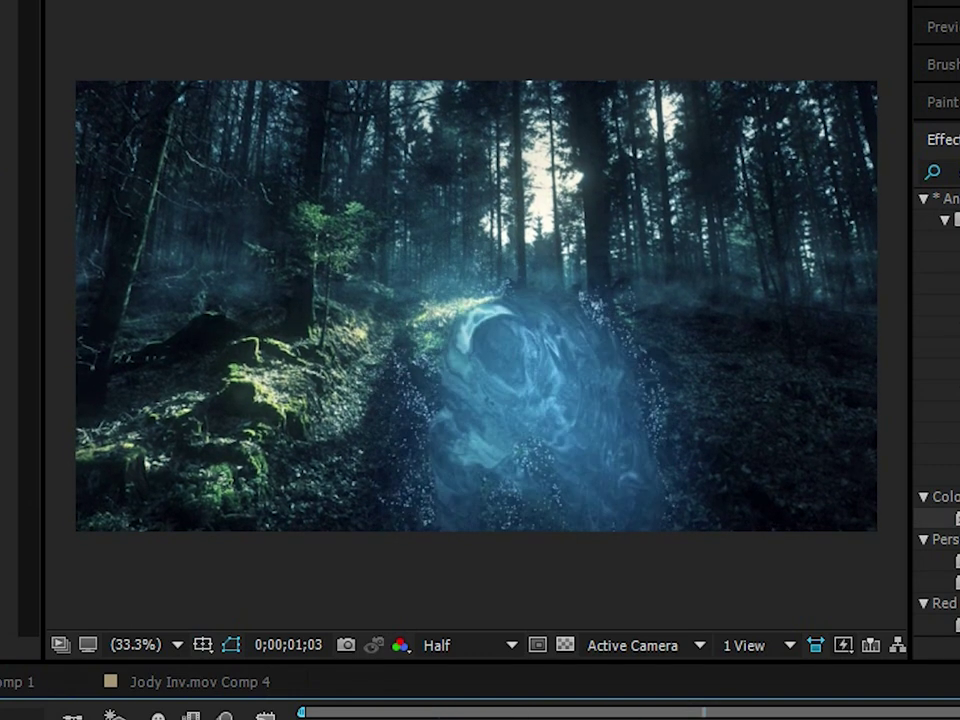
click(167, 686)
click(8, 683)
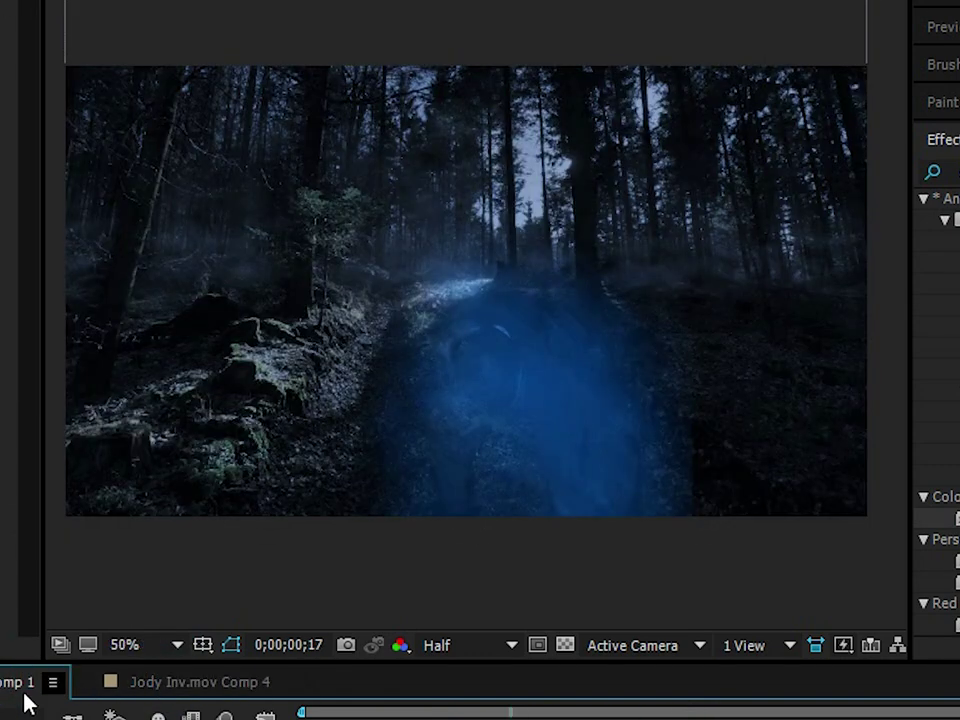
key(space)
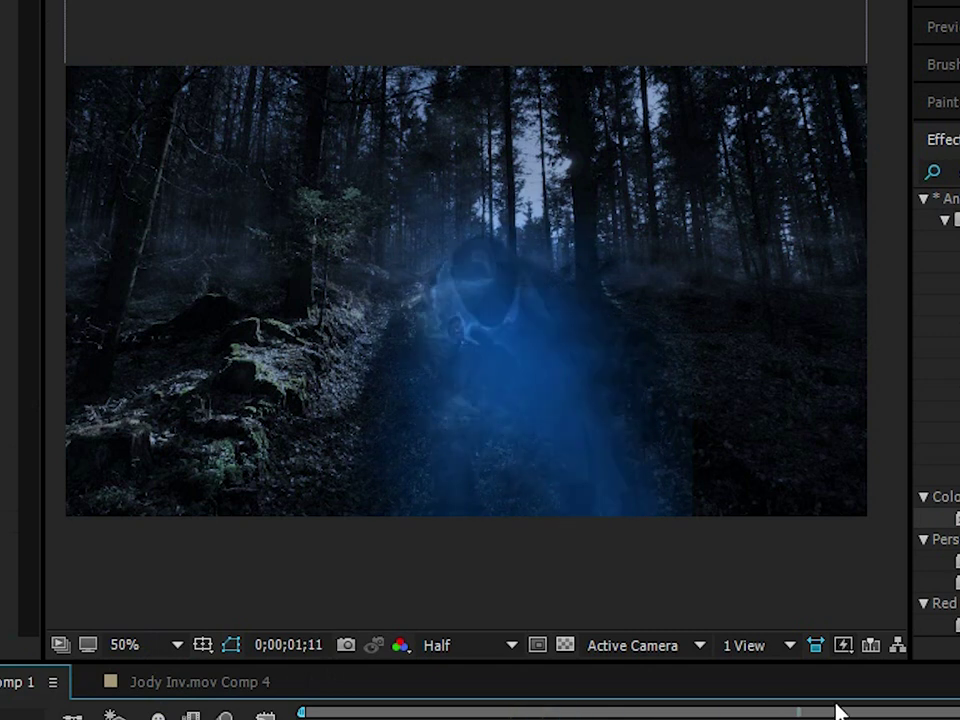
key(period)
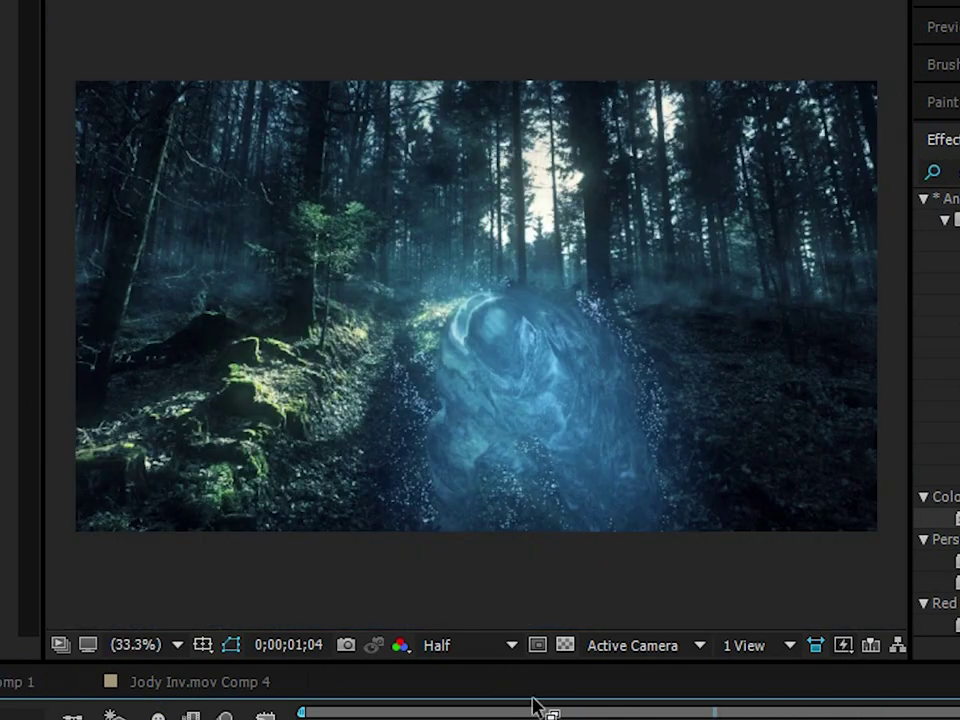
click(534, 716)
key(space)
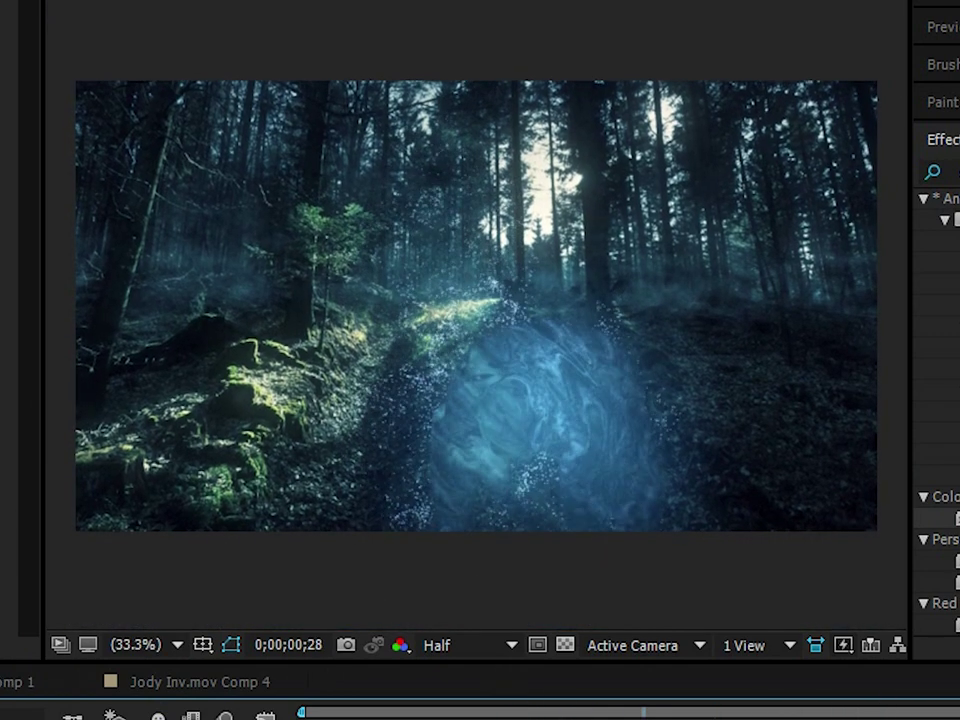
key(space)
click(6, 676)
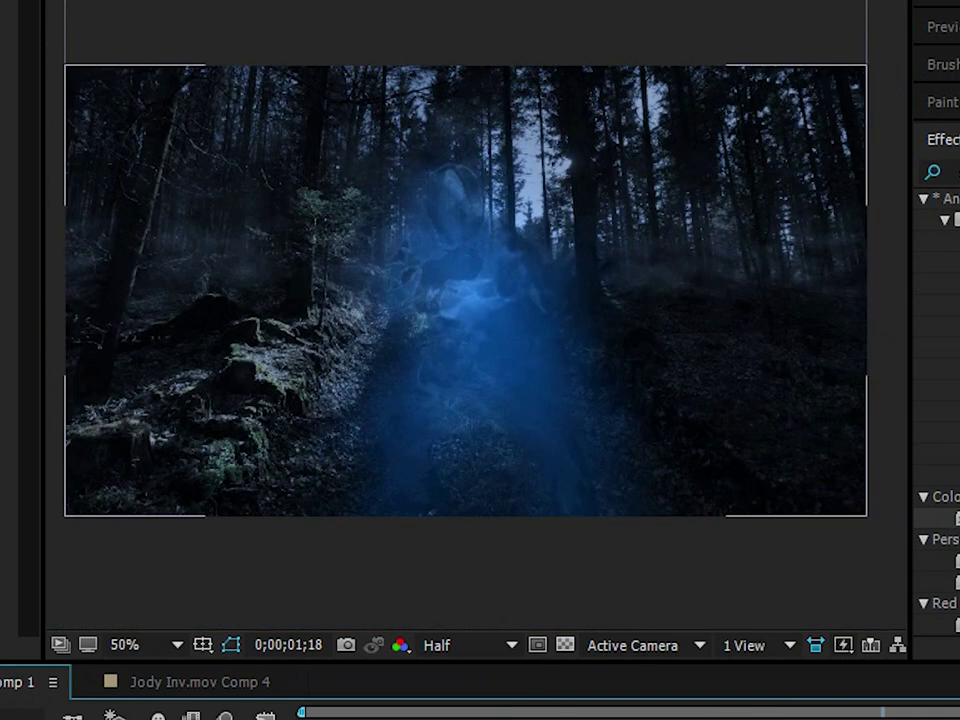
click(702, 403)
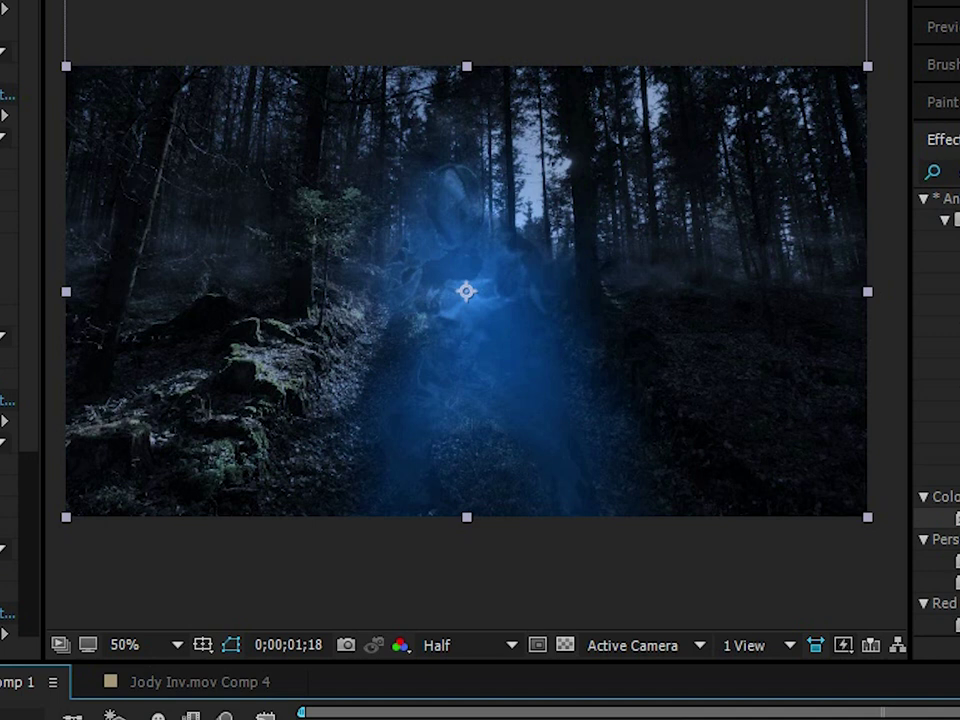
key(ctrl+shift+a)
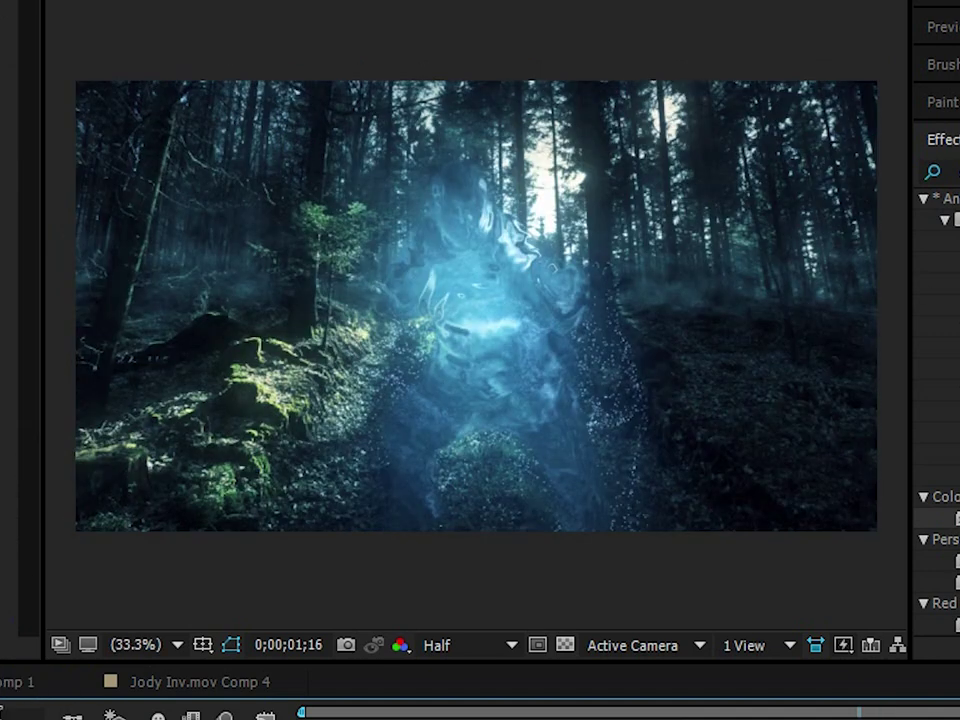
click(15, 682)
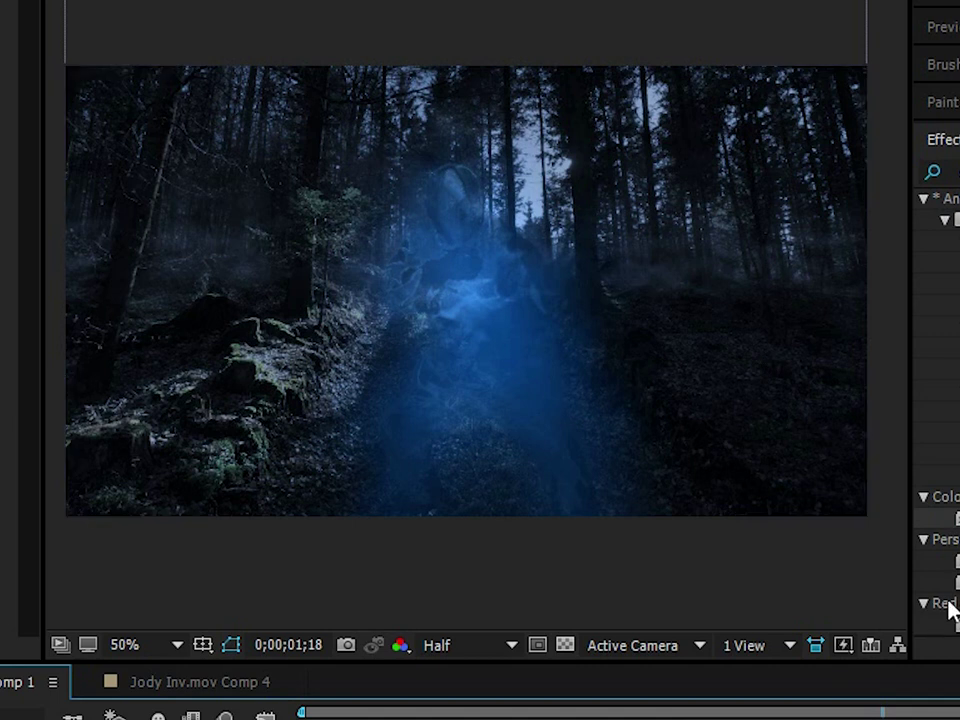
Duplicate the blue glow layer and remove Fill, Fast Blur and Turbulent Displace from the copy.
click(135, 551)
key(ctrl+d)
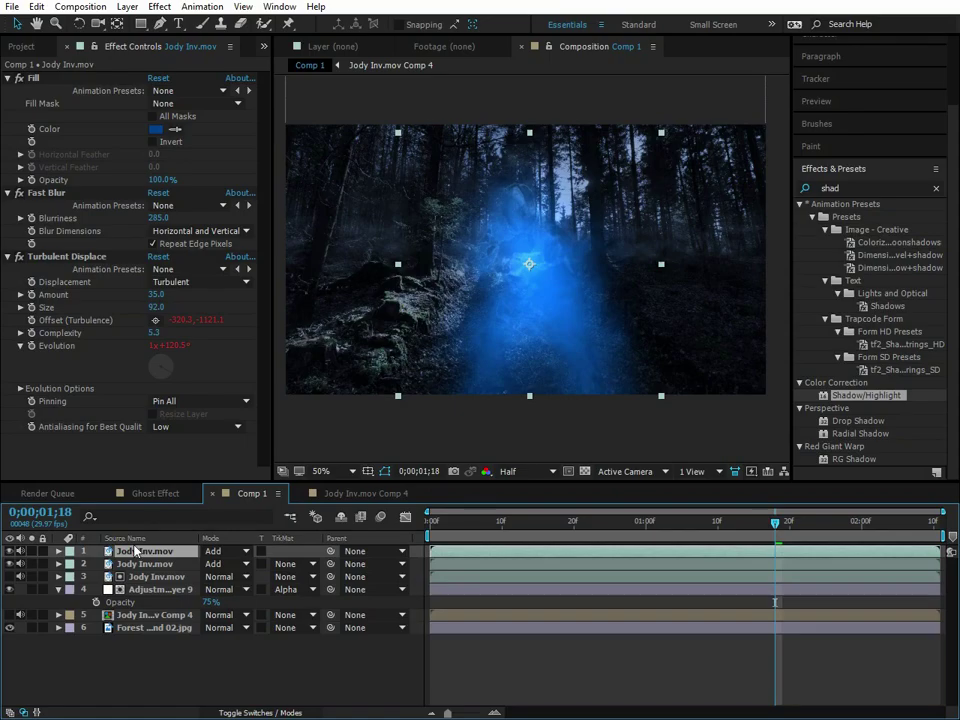
click(39, 80)
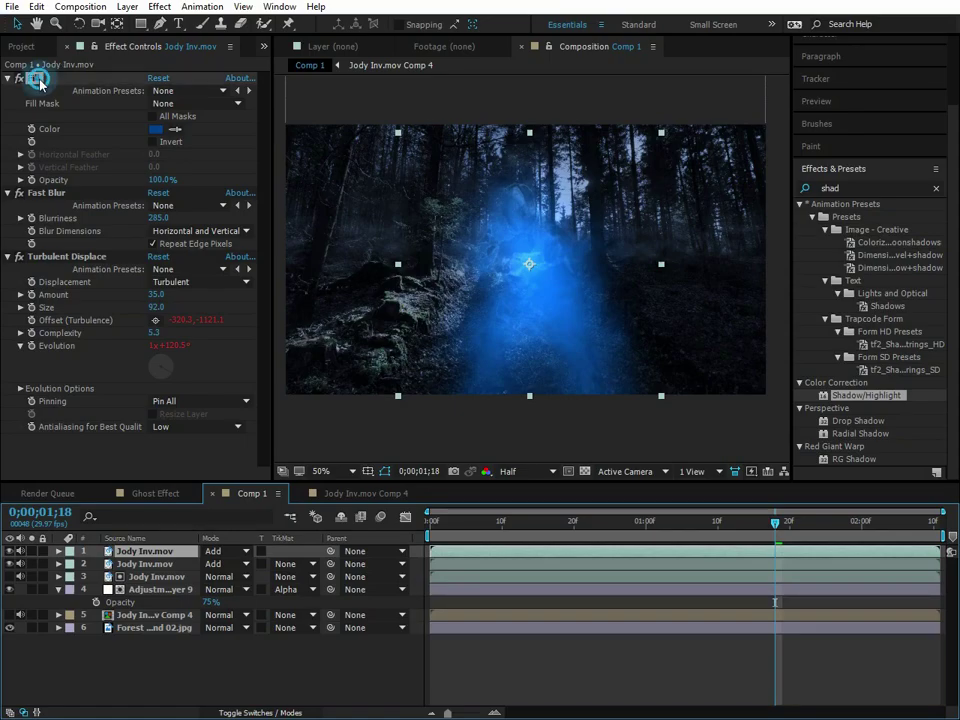
key(Delete)
click(39, 80)
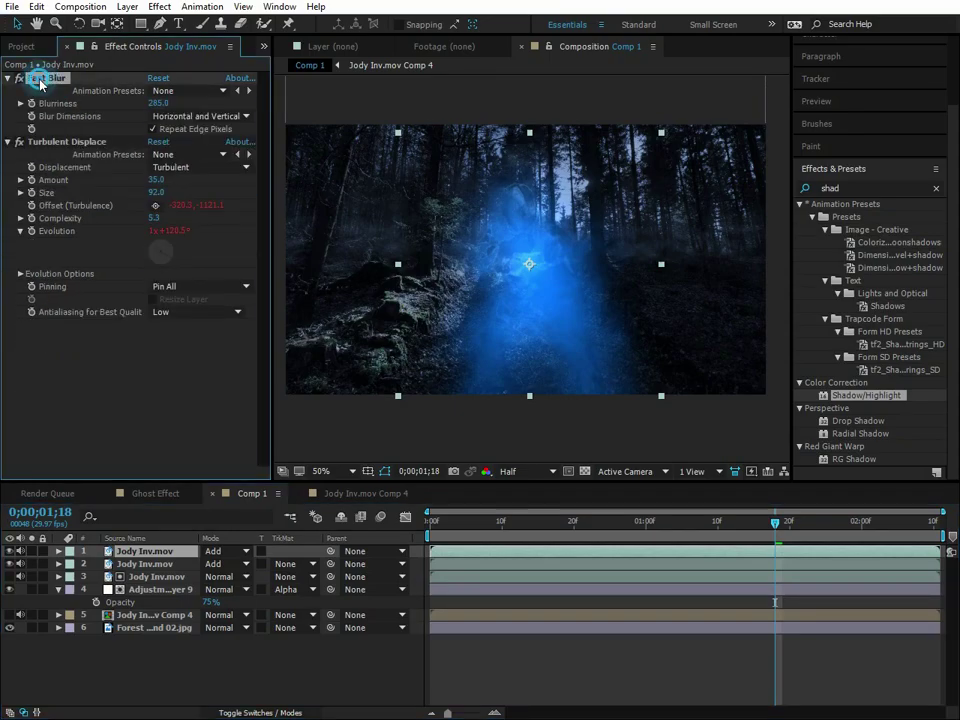
key(Delete)
click(39, 80)
key(Delete)
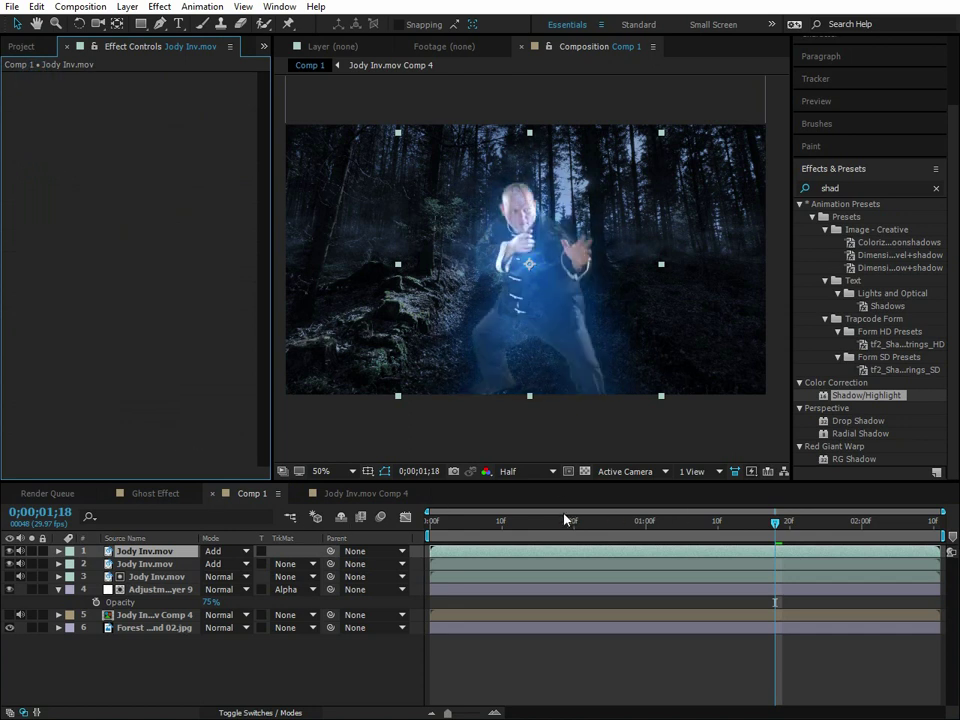
Set the duplicated figure layer's blending mode to Normal and make it a 3D layer.
key(t)
click(230, 551)
click(279, 60)
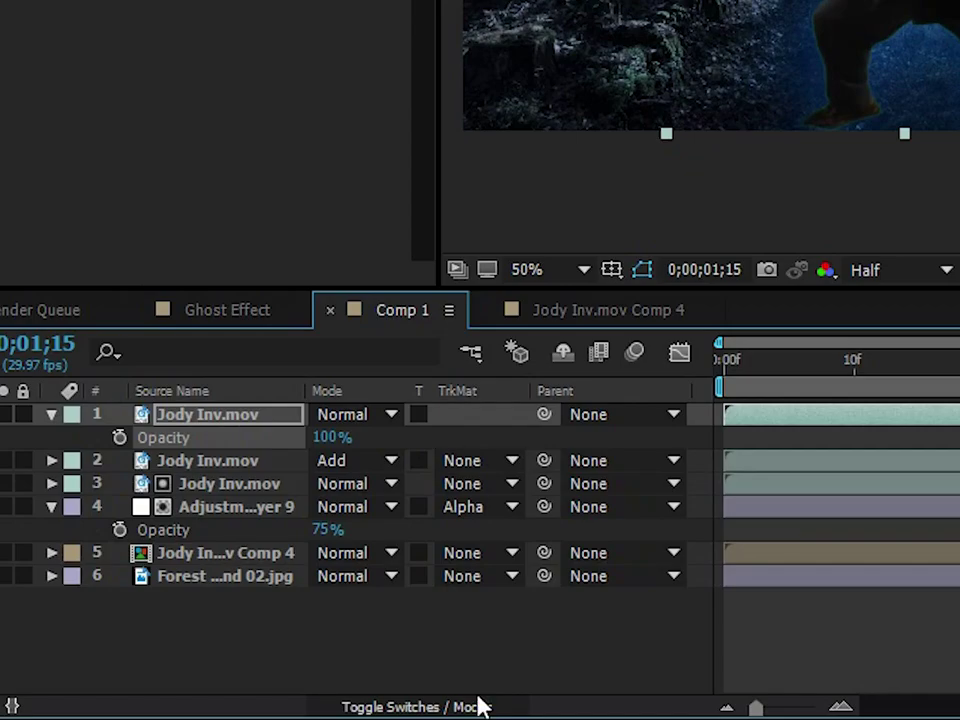
click(478, 705)
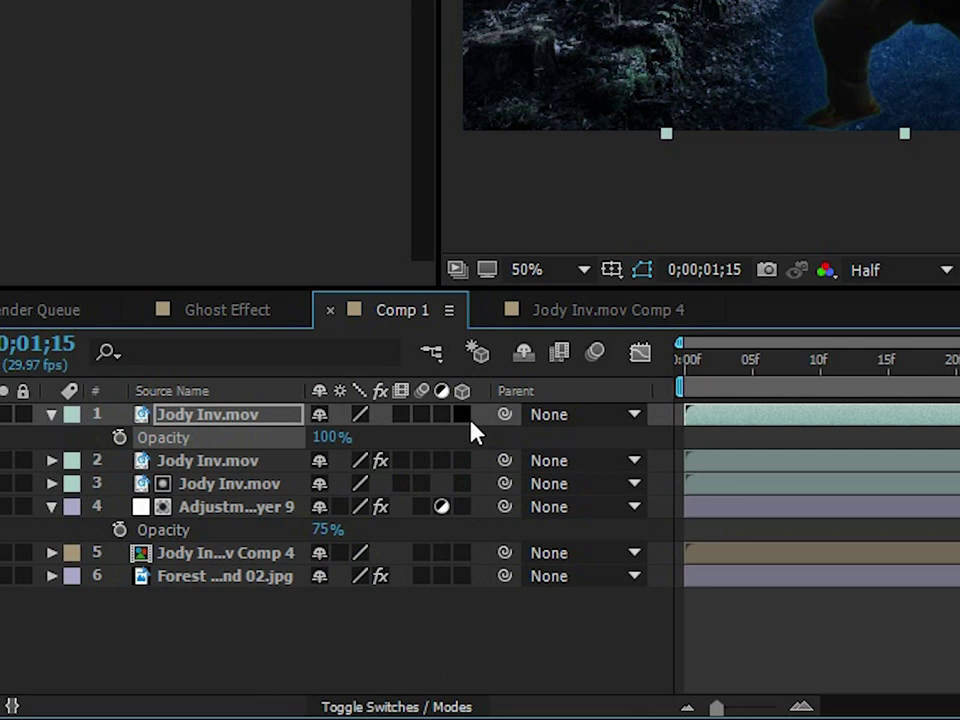
click(461, 414)
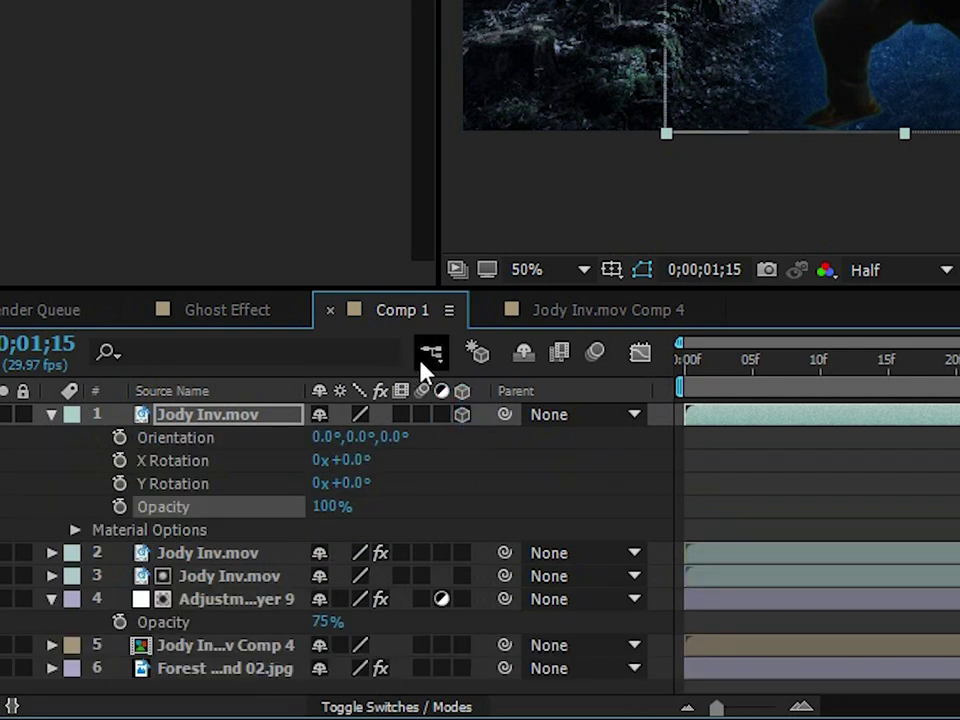
Create a black 1280 x 720 px solid layer in Comp 1.
click(483, 425)
key(ctrl+y)
click(238, 283)
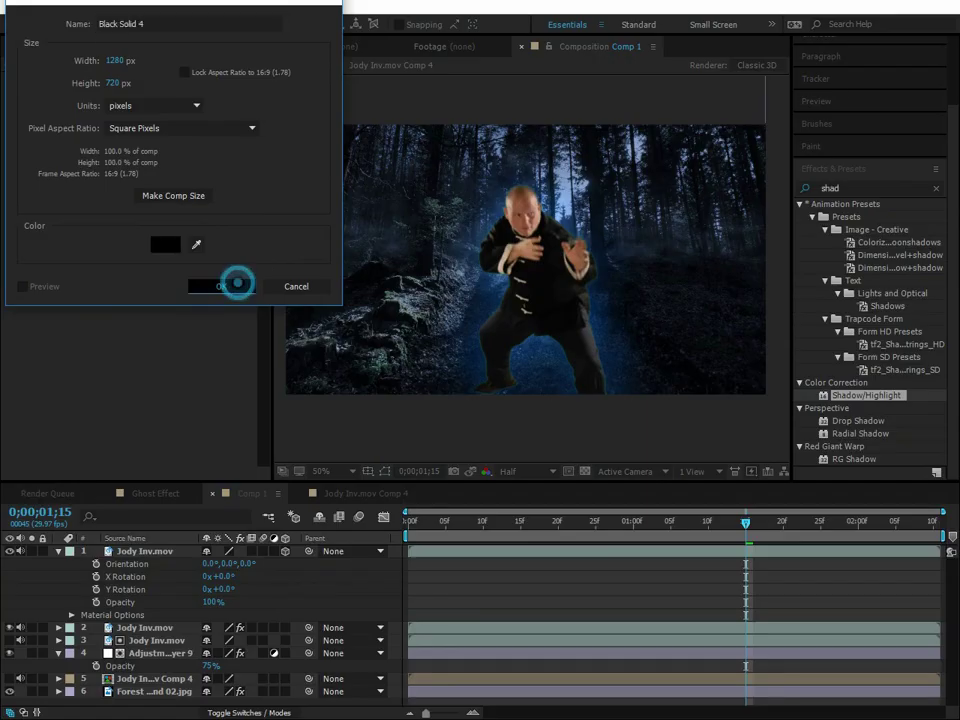
Find the Trapcode Particular effect and apply it to the new black solid layer.
double_click(830, 188)
text(pa)
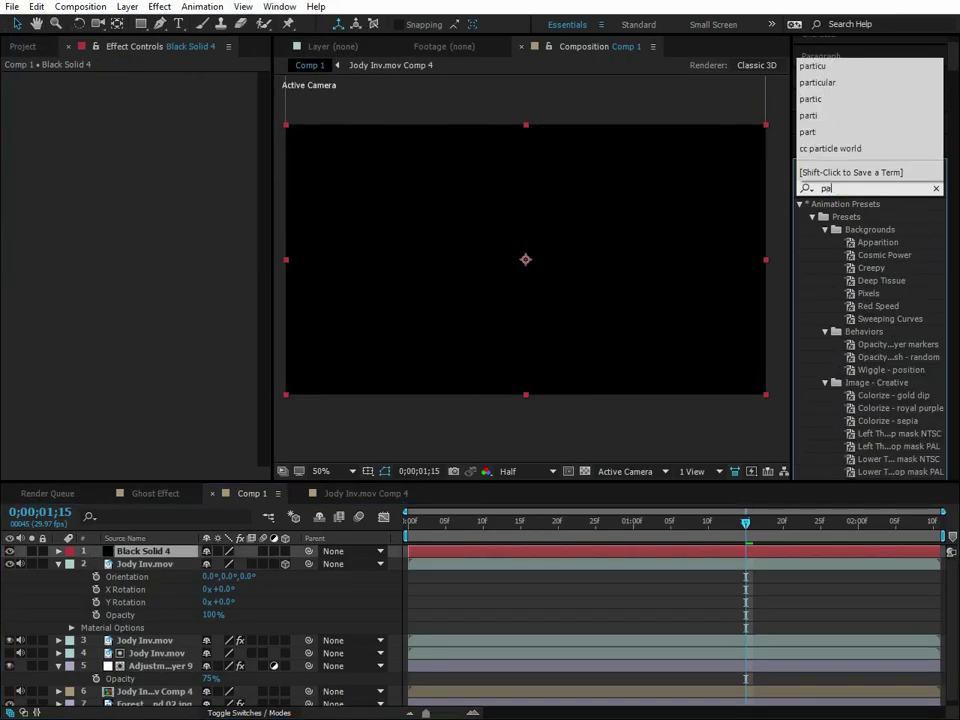
text(rt)
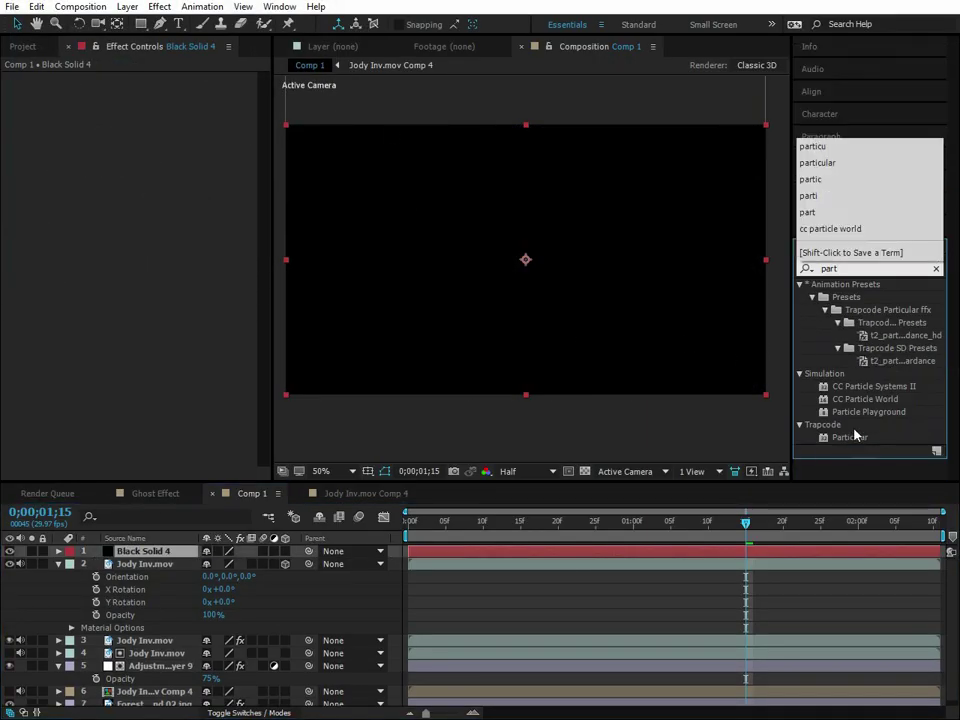
drag(850, 437, 166, 556)
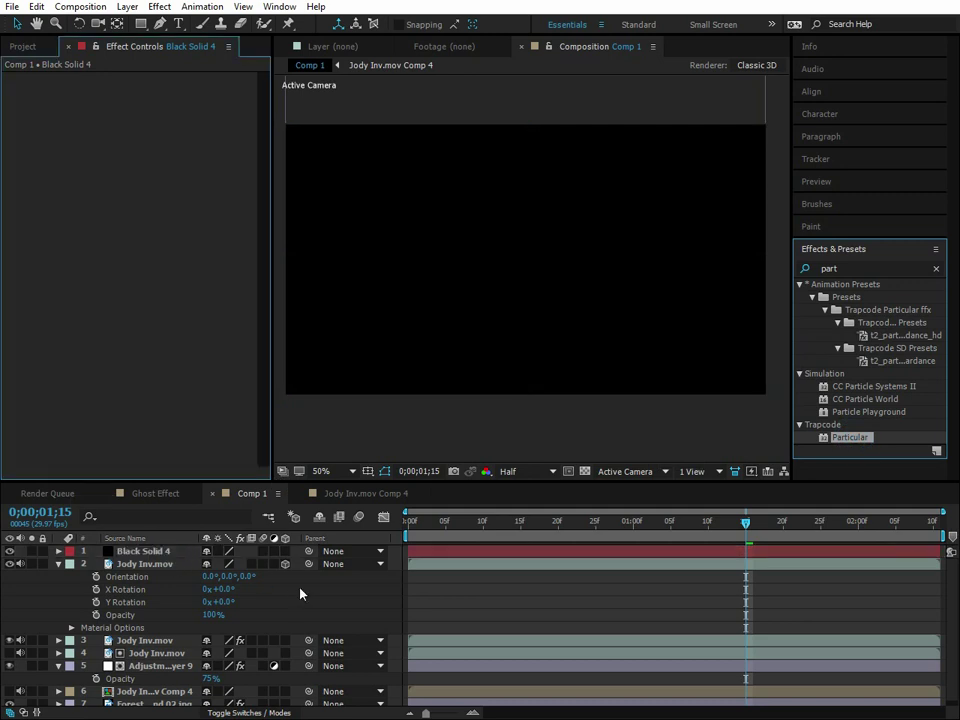
click(326, 611)
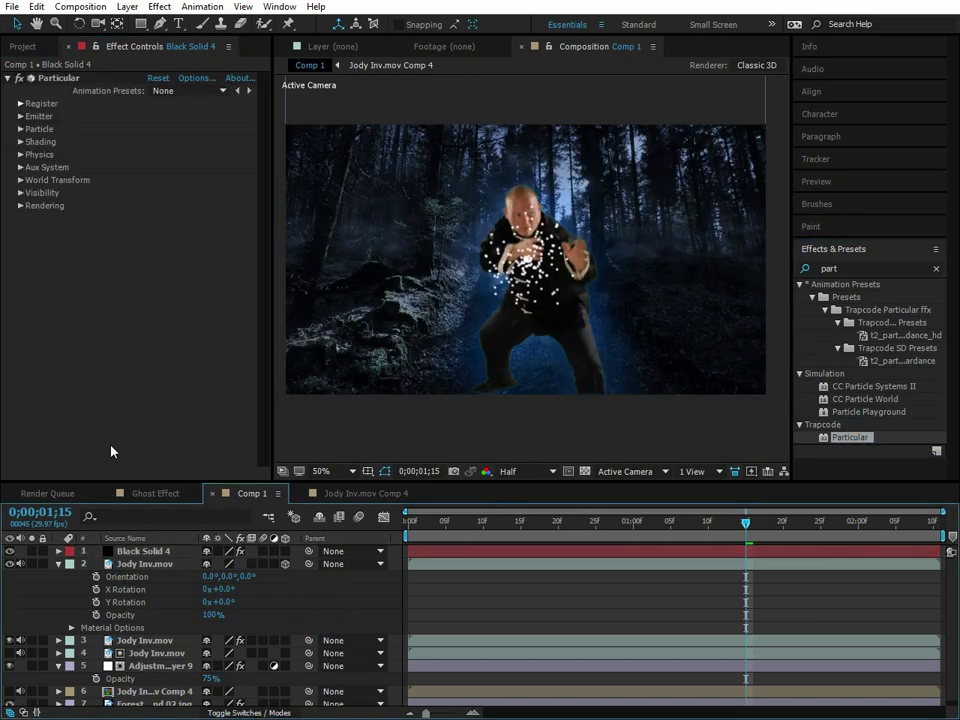
Set Particular's Emitter Type to Layer and use the 3D Jody Inv.mov layer directly below the solid as the emitter layer.
click(21, 116)
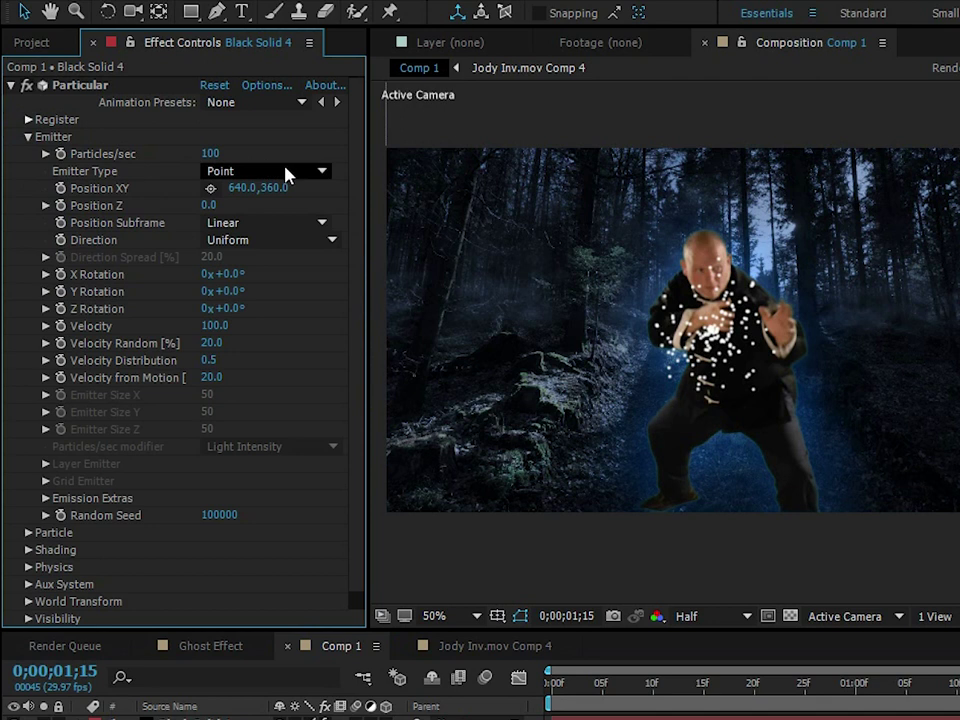
click(96, 167)
click(251, 170)
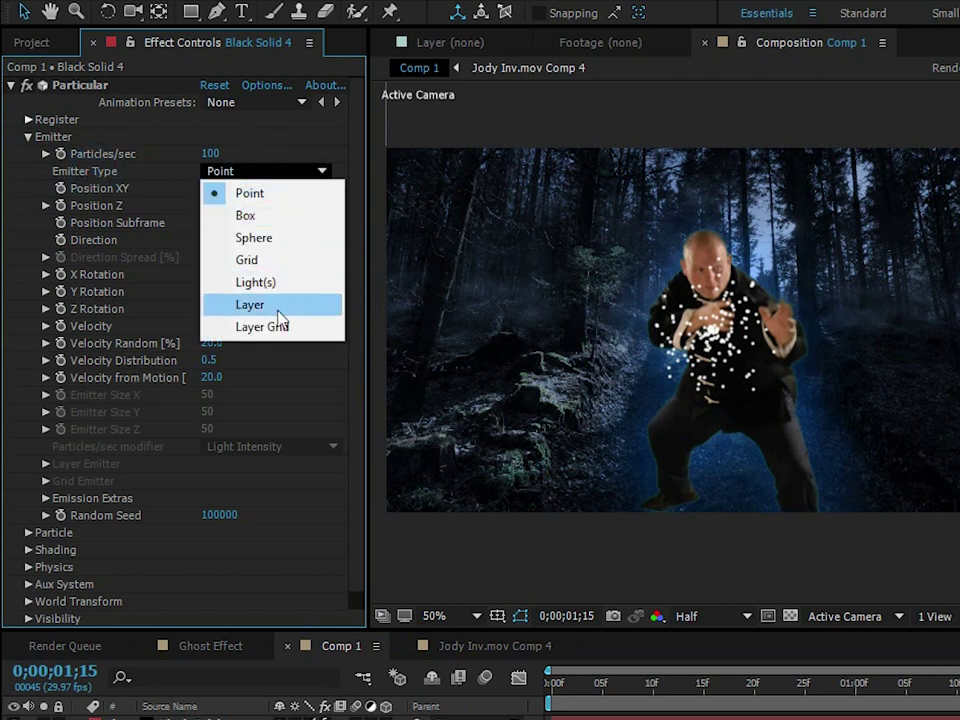
click(285, 305)
click(44, 464)
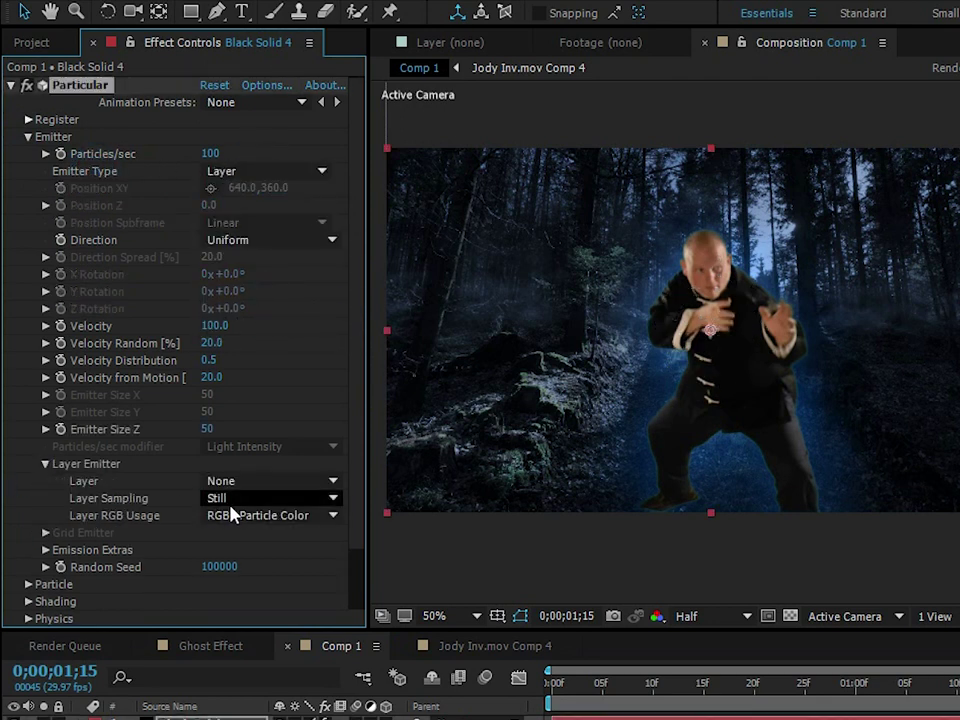
click(223, 484)
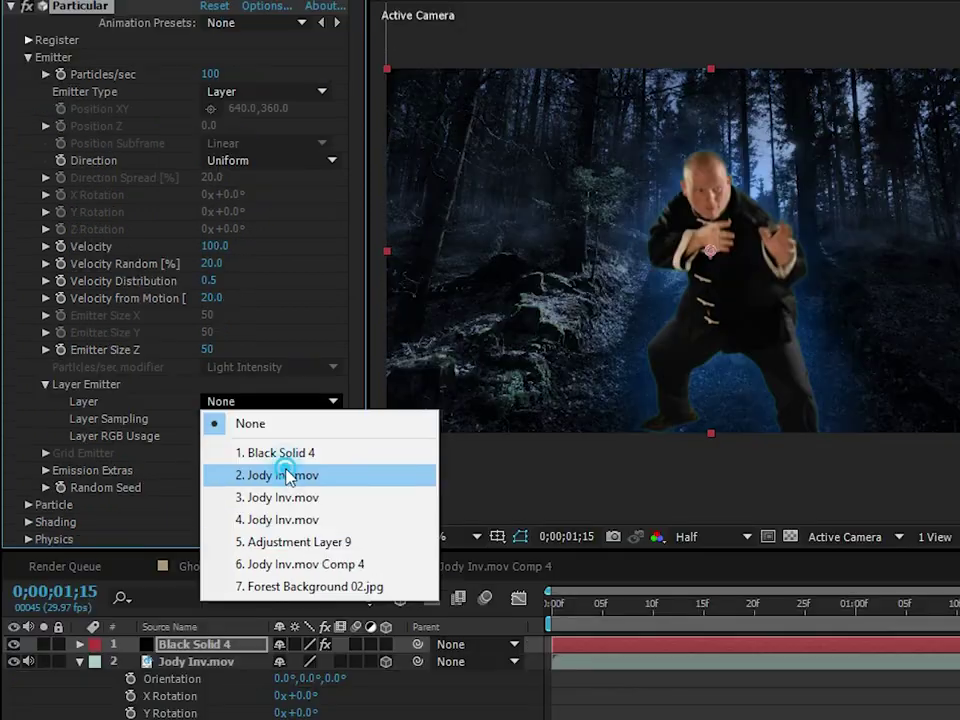
click(283, 577)
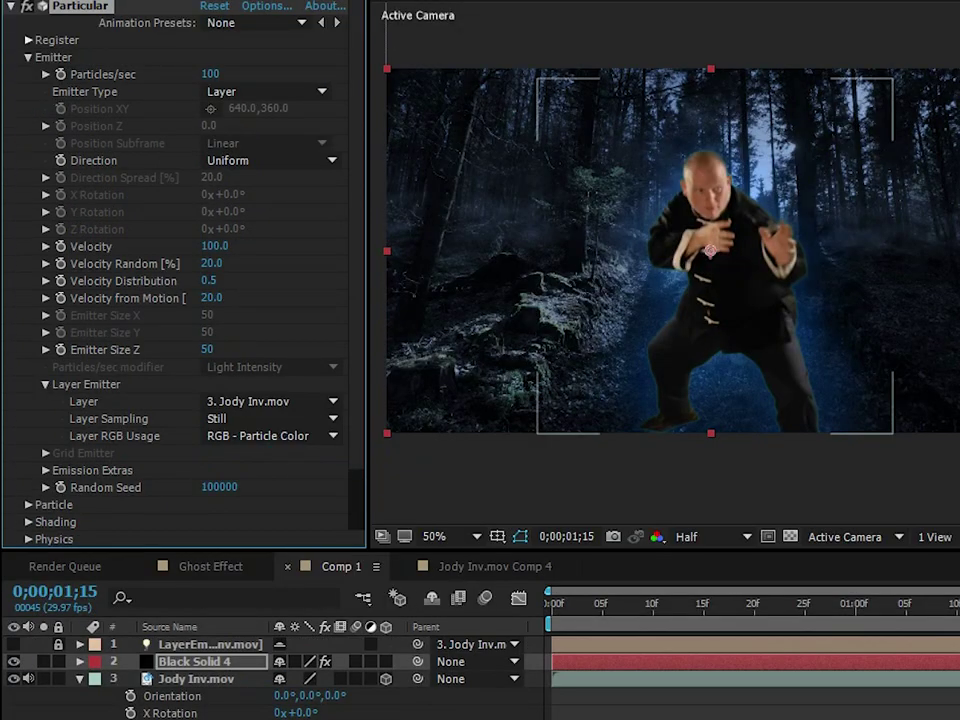
Hide the 3D figure layer and set the solid's Layer RGB Usage to None in Particular.
click(13, 678)
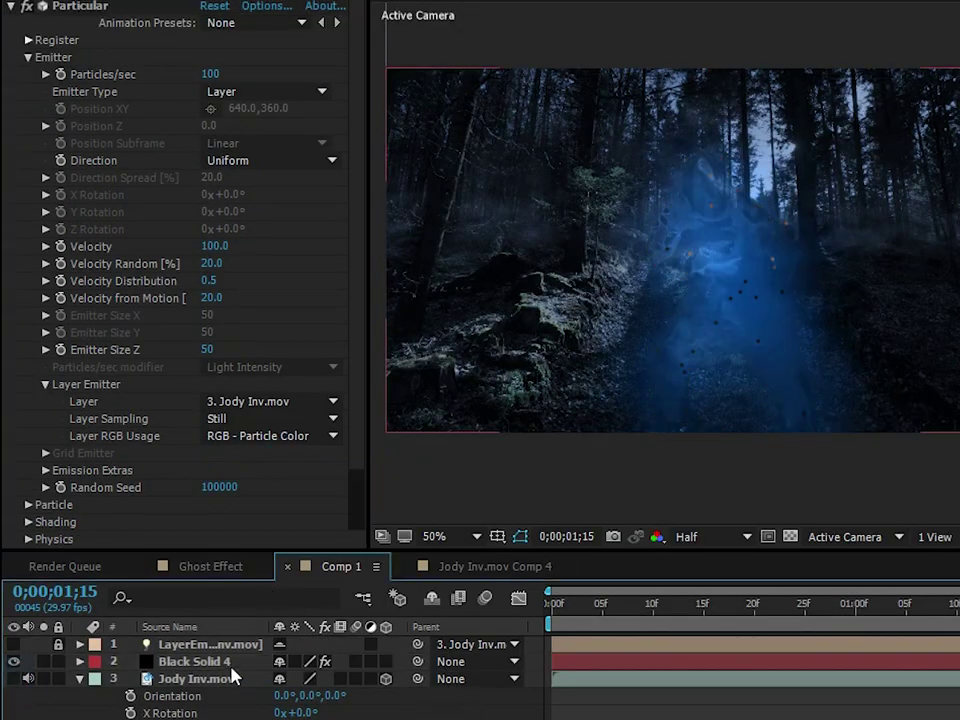
click(190, 661)
click(250, 436)
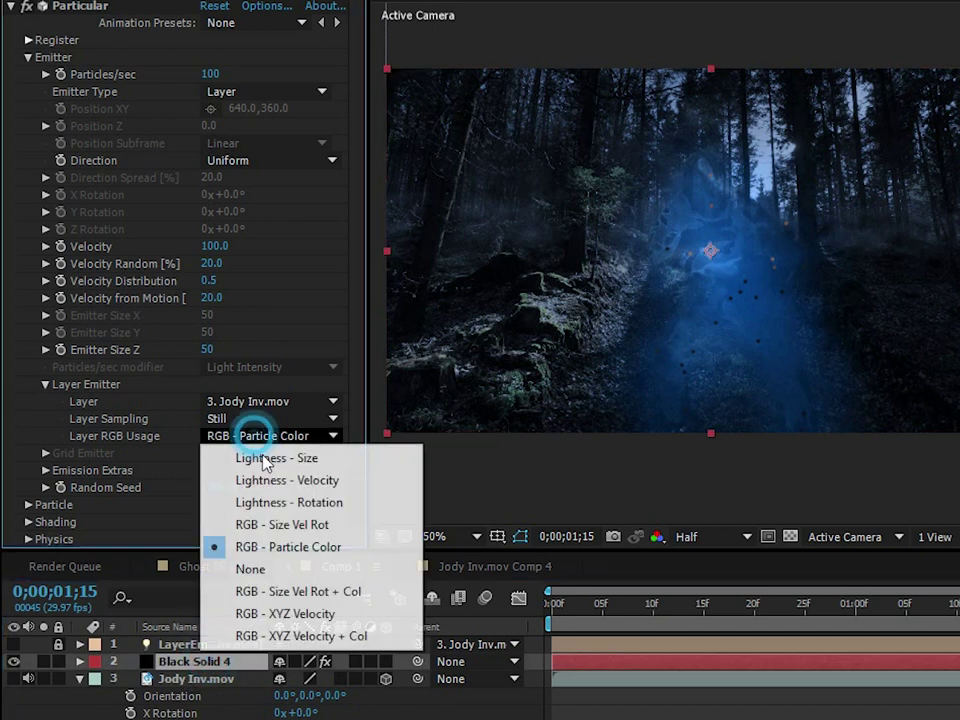
click(250, 569)
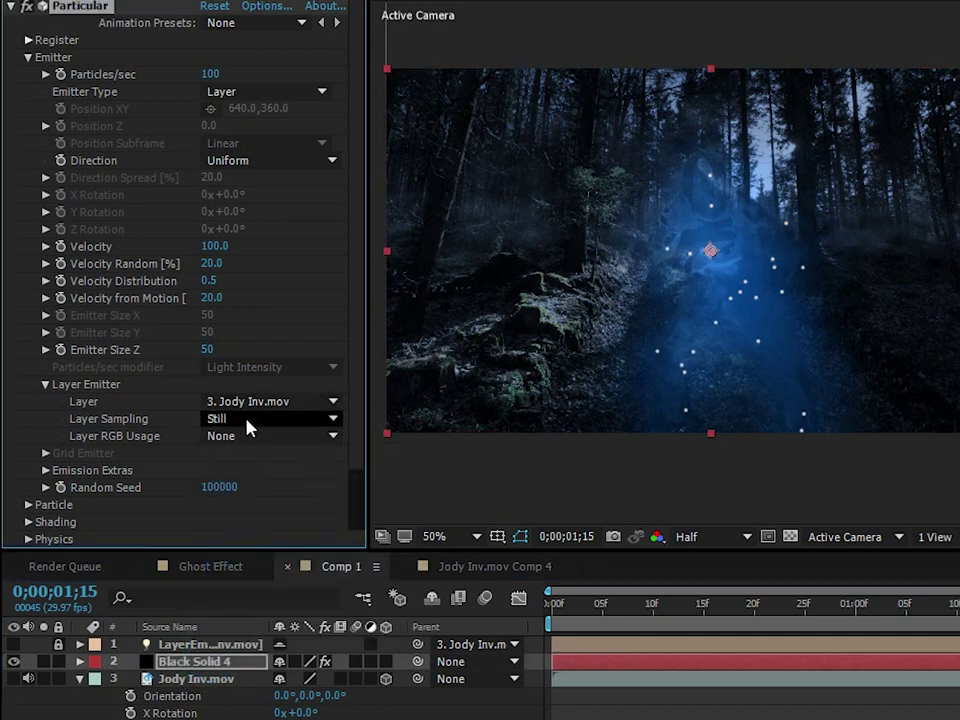
Set Particular's Layer Sampling to Particle Birth Time.
click(246, 420)
click(85, 423)
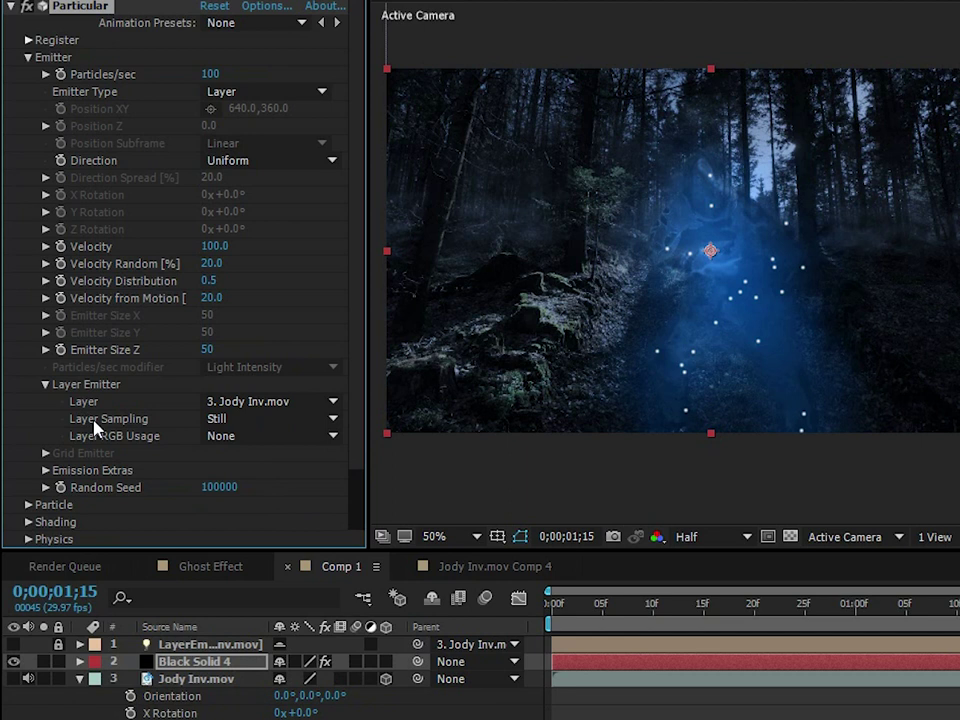
click(240, 420)
click(292, 463)
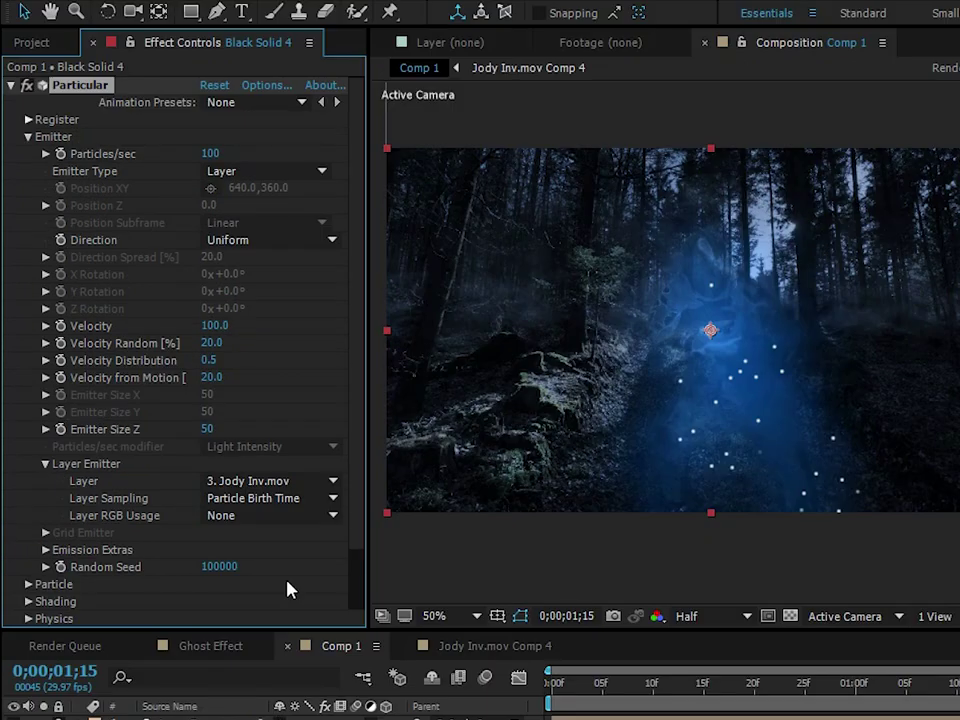
click(244, 498)
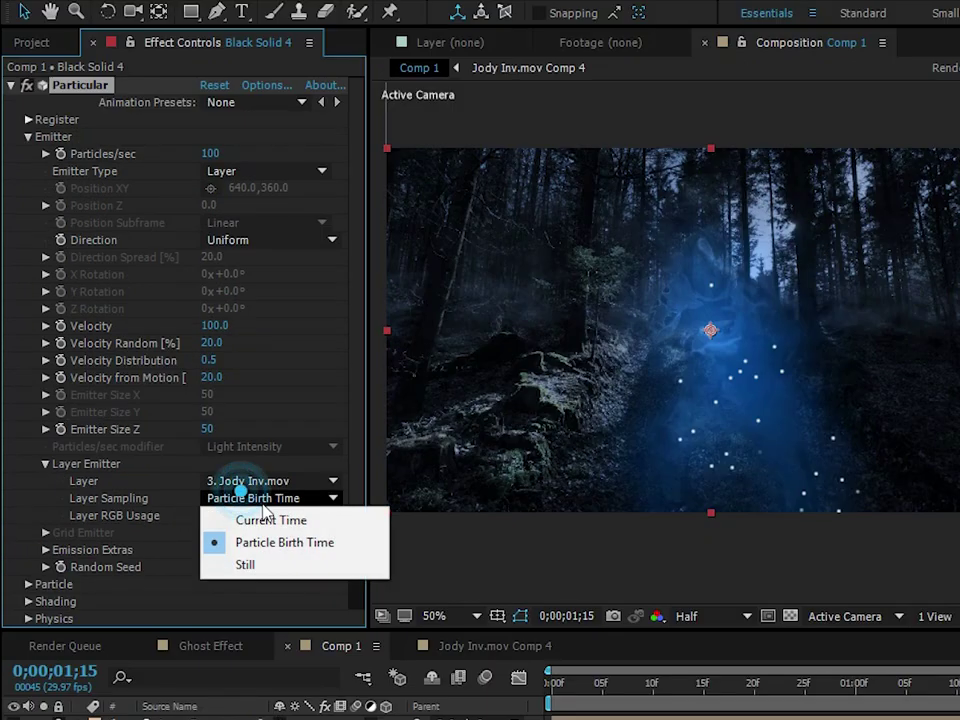
click(212, 542)
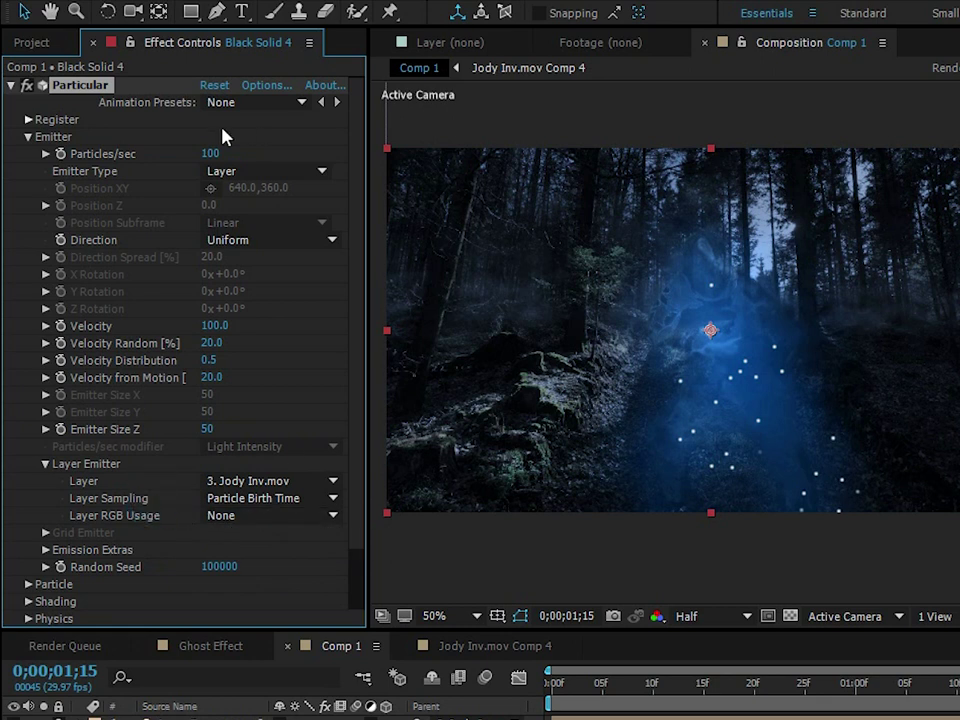
Set Particles/sec to 10000 and preview the soloed particle layer up to 0;00;01;08.
click(207, 157)
text(10000)
click(317, 147)
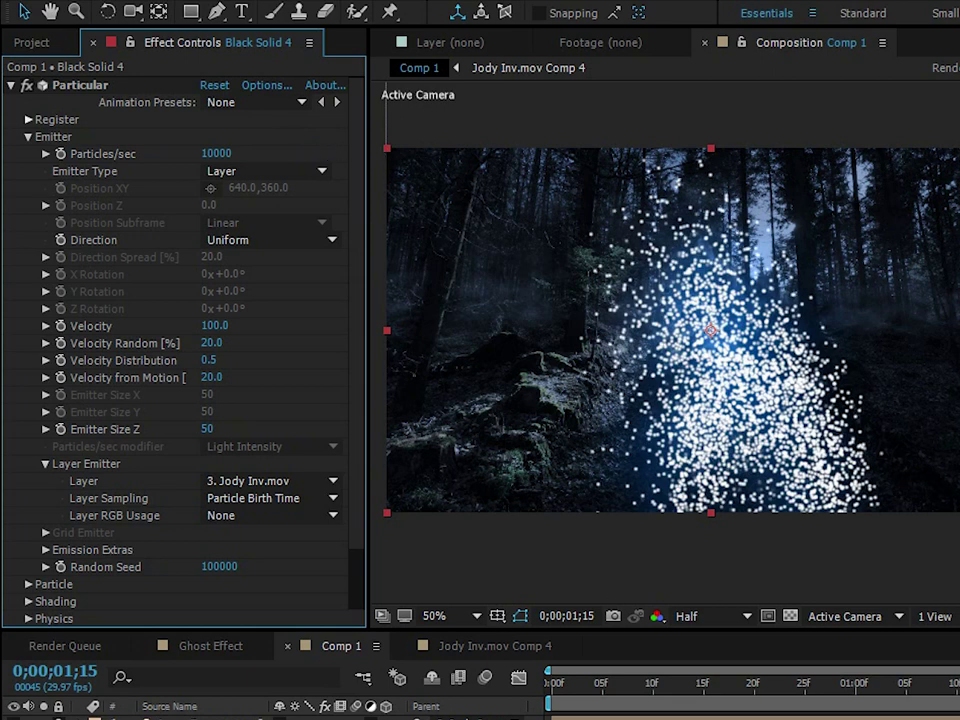
drag(725, 692, 937, 697)
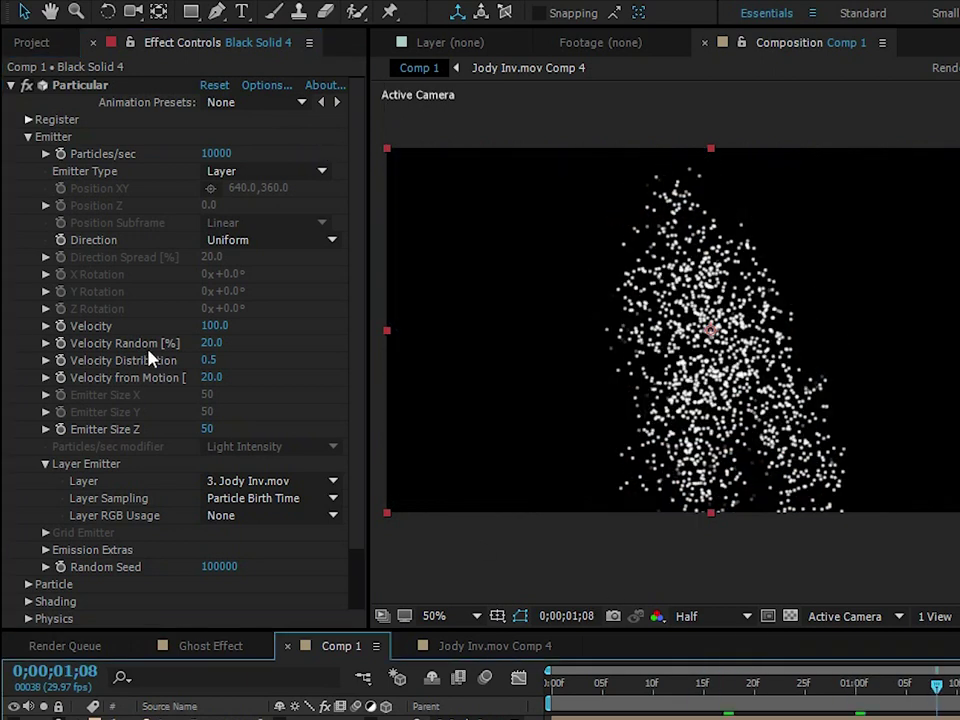
Set the emitter's Velocity to 0 and its Emitter Size Z to 0.
click(213, 326)
text(0)
click(293, 332)
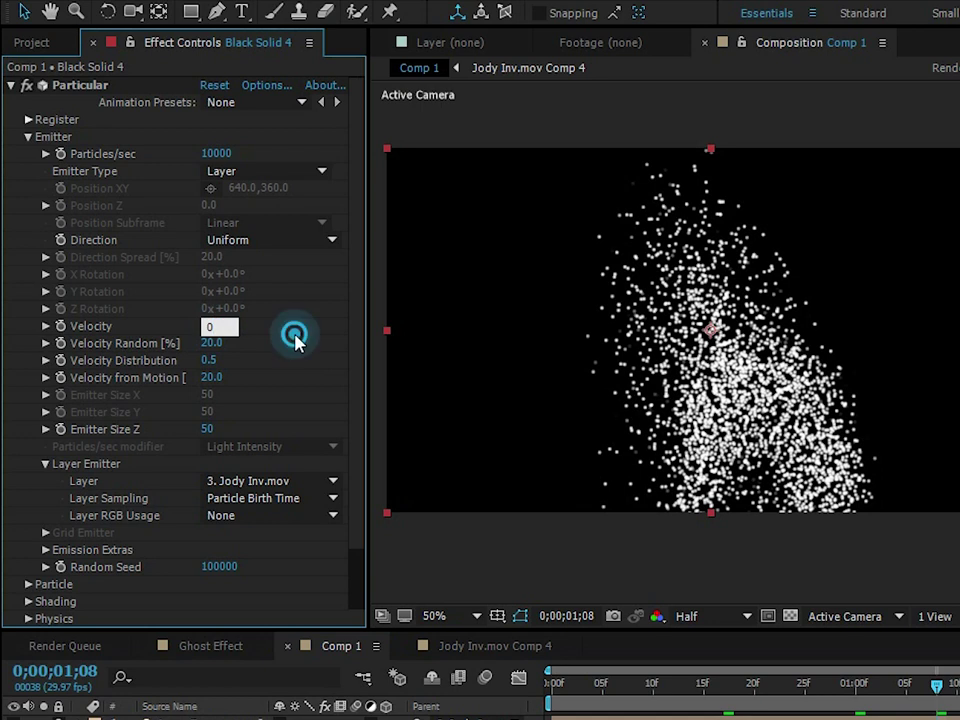
click(205, 429)
text(0)
click(268, 429)
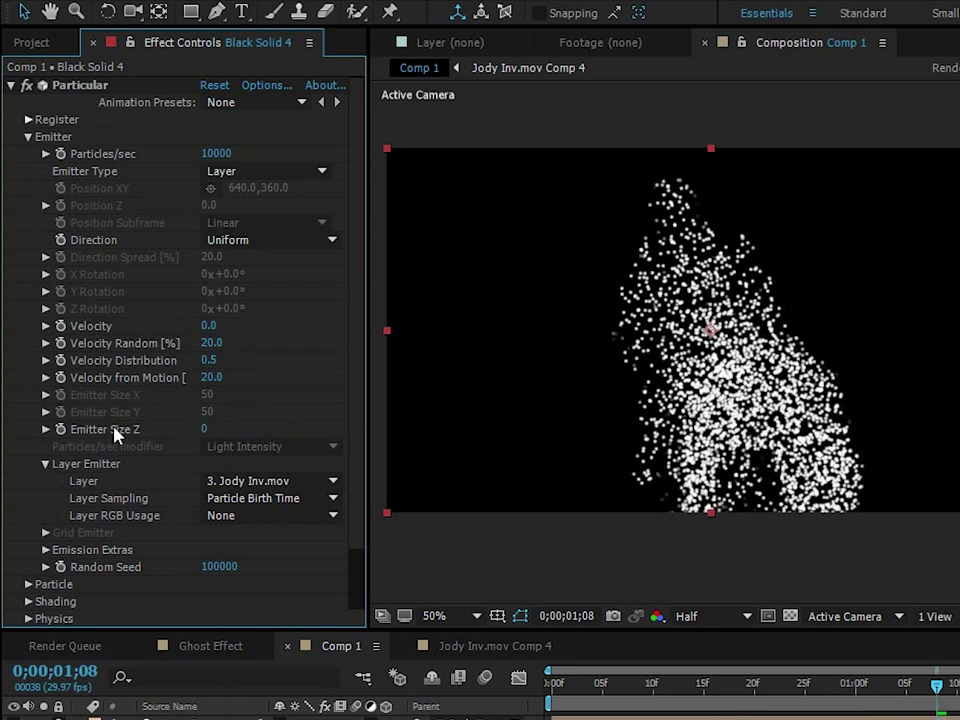
Raise the Affect Position value of the Turbulence Field in Particular's Air physics to 223.
drag(357, 330, 358, 420)
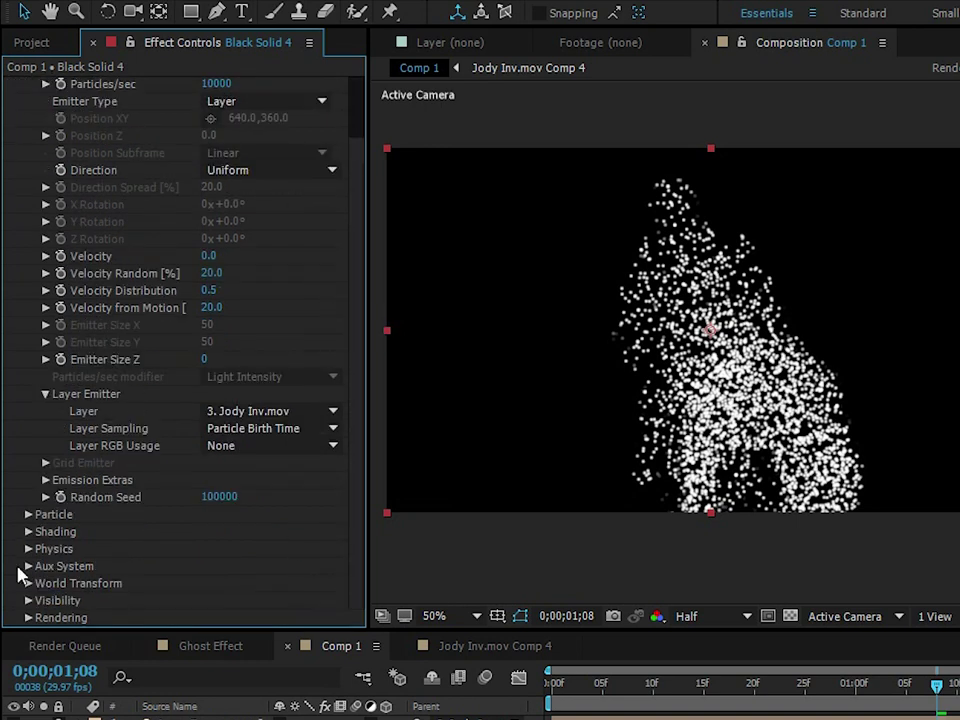
click(30, 548)
scroll(80, 490, down, 1)
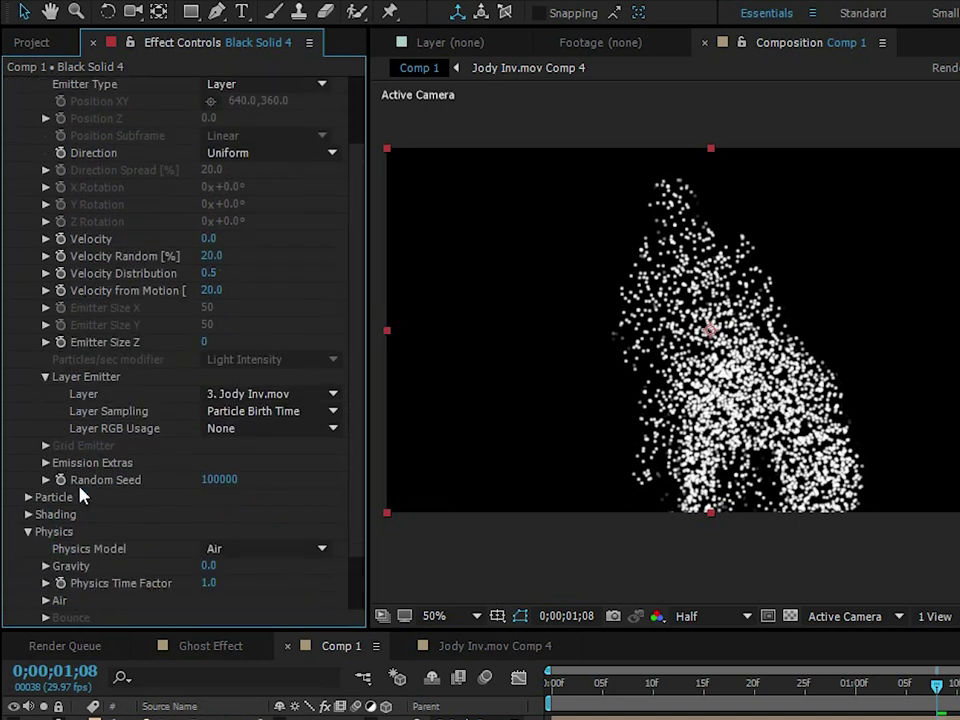
click(44, 600)
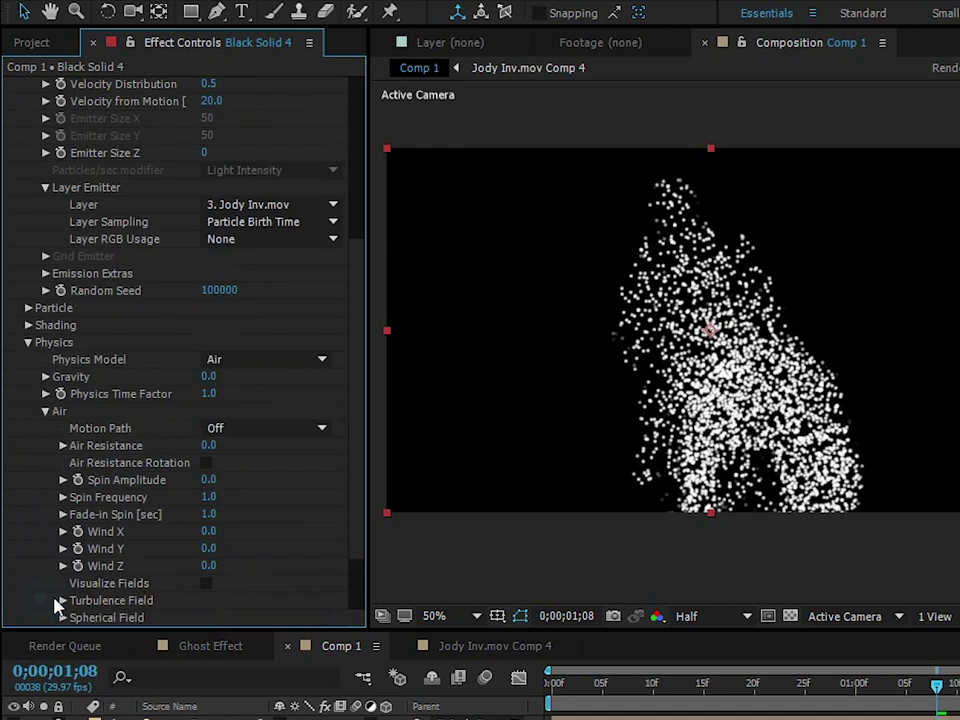
scroll(27, 441, down, 3)
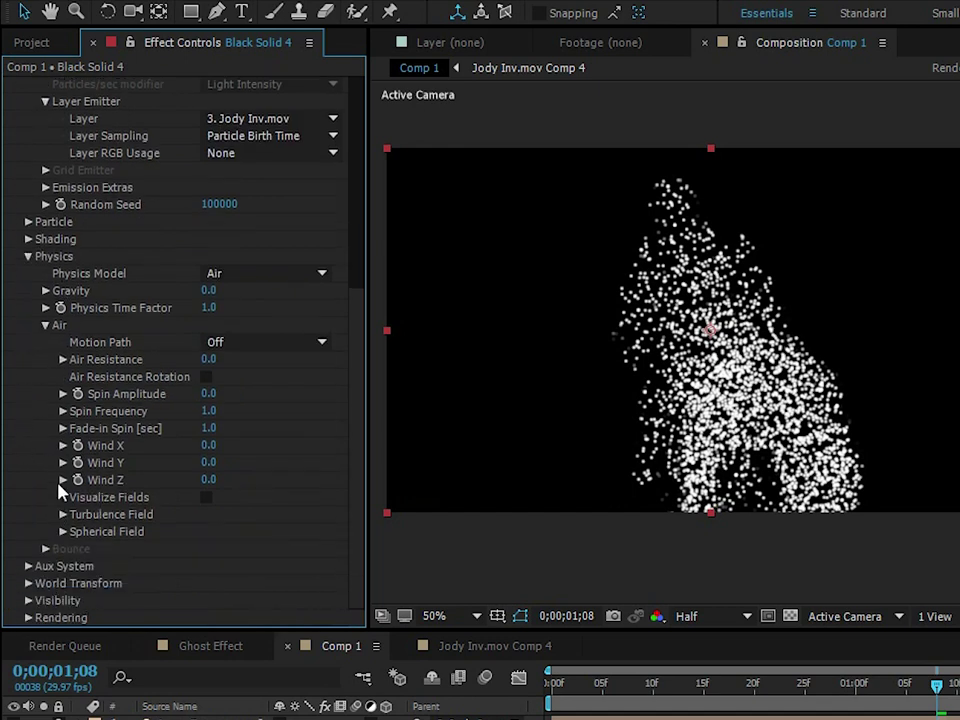
scroll(125, 538, down, 5)
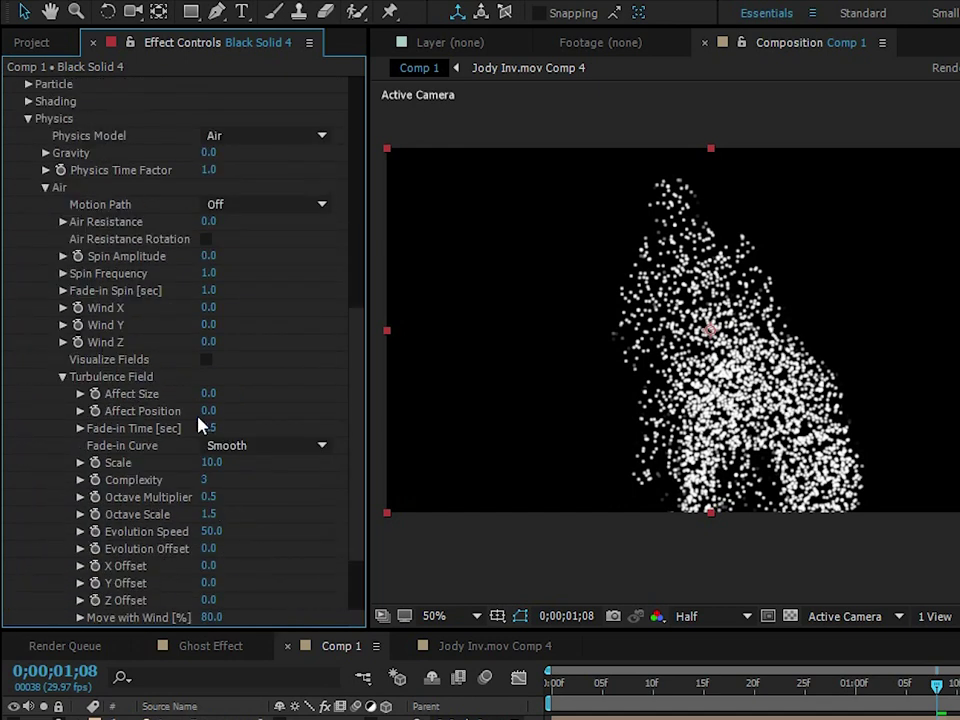
drag(205, 412, 412, 412)
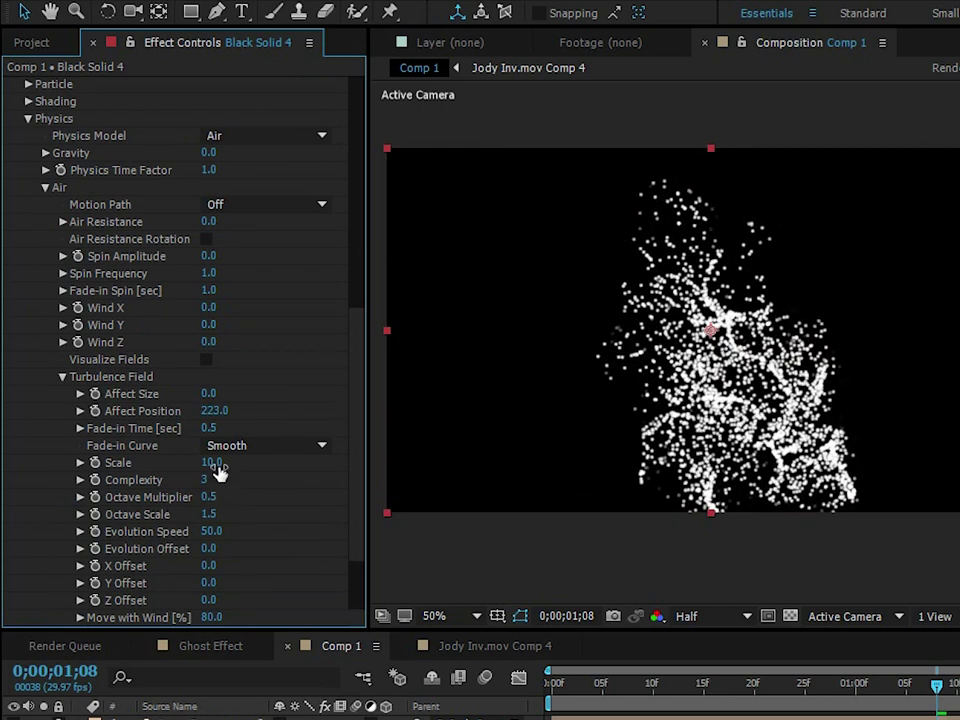
Set the Turbulence Field's Scale to 8 and its Octave Multiplier to 1.3.
click(214, 462)
text(8)
click(208, 497)
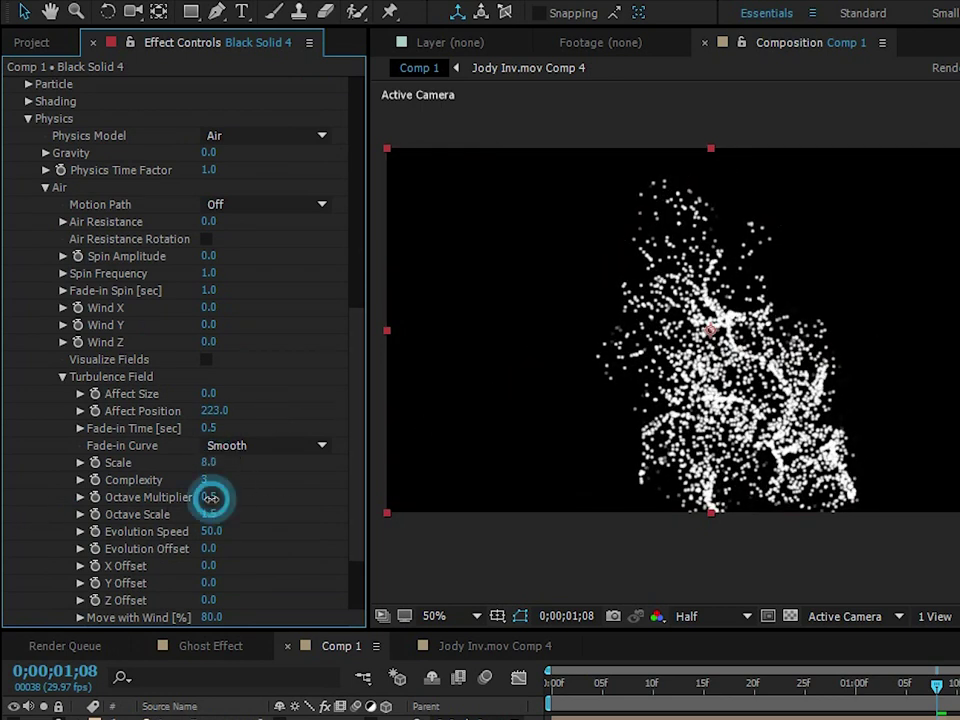
text(1.3)
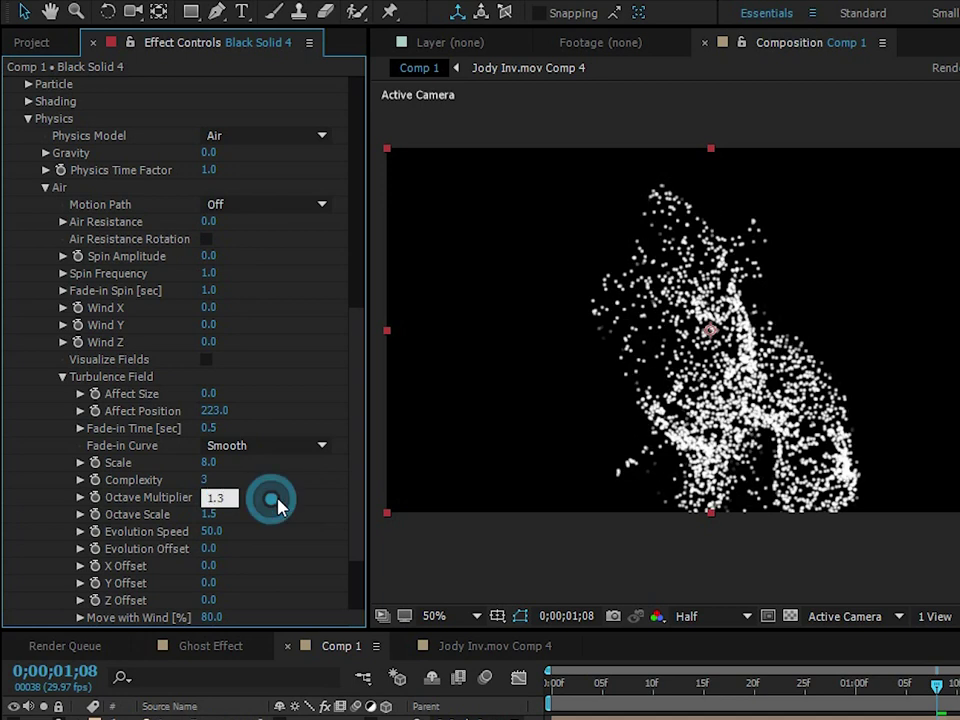
click(273, 499)
Lower Wind X and Wind Y below zero so the particles drift left and upward.
drag(352, 390, 355, 343)
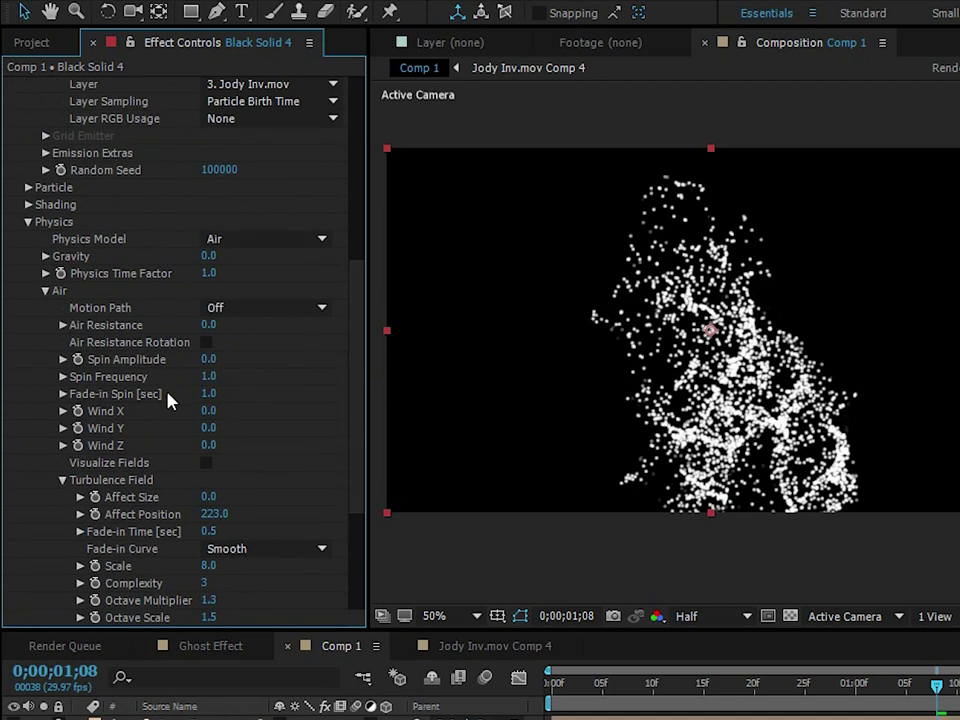
drag(210, 411, 147, 428)
scroll(339, 347, up, 5)
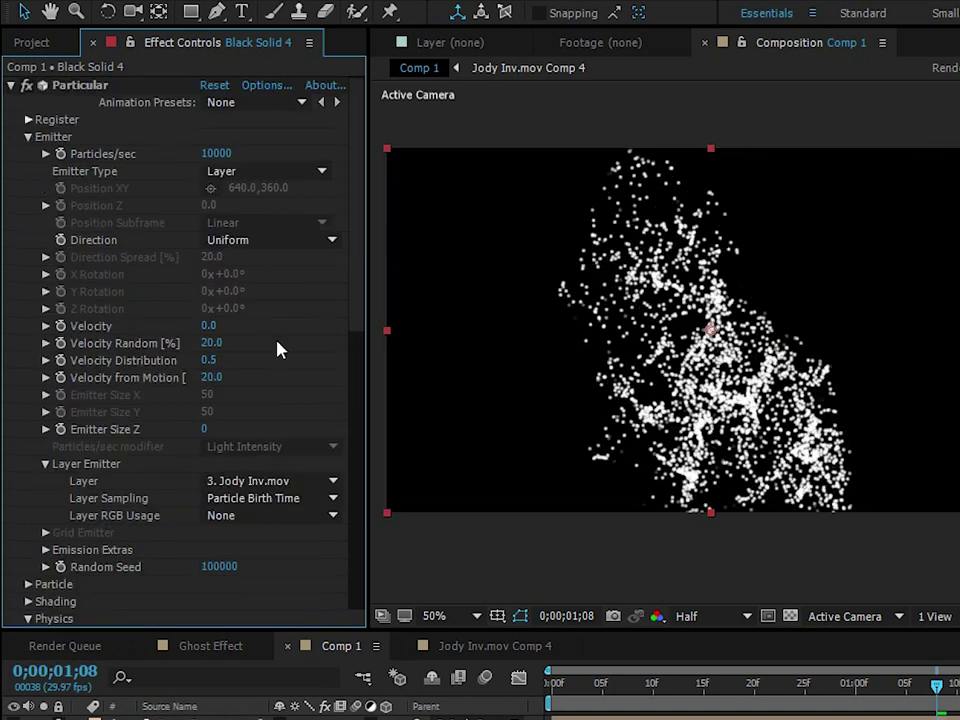
Set the particle Size to 2 and play back the particle animation.
scroll(47, 463, down, 3)
click(26, 446)
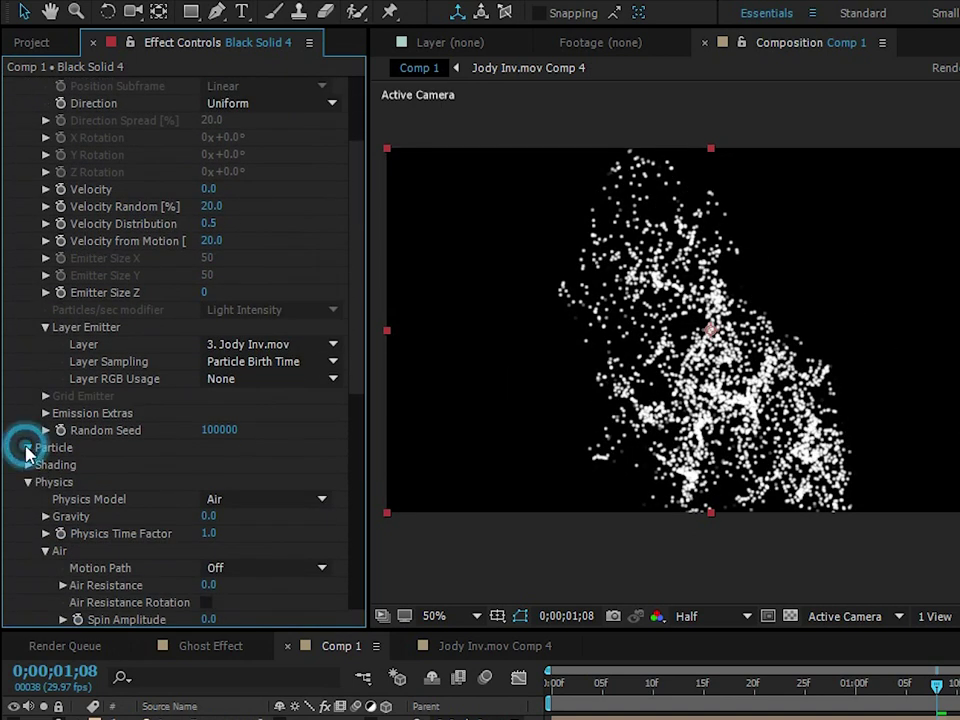
scroll(232, 497, down, 4)
click(210, 393)
text(2)
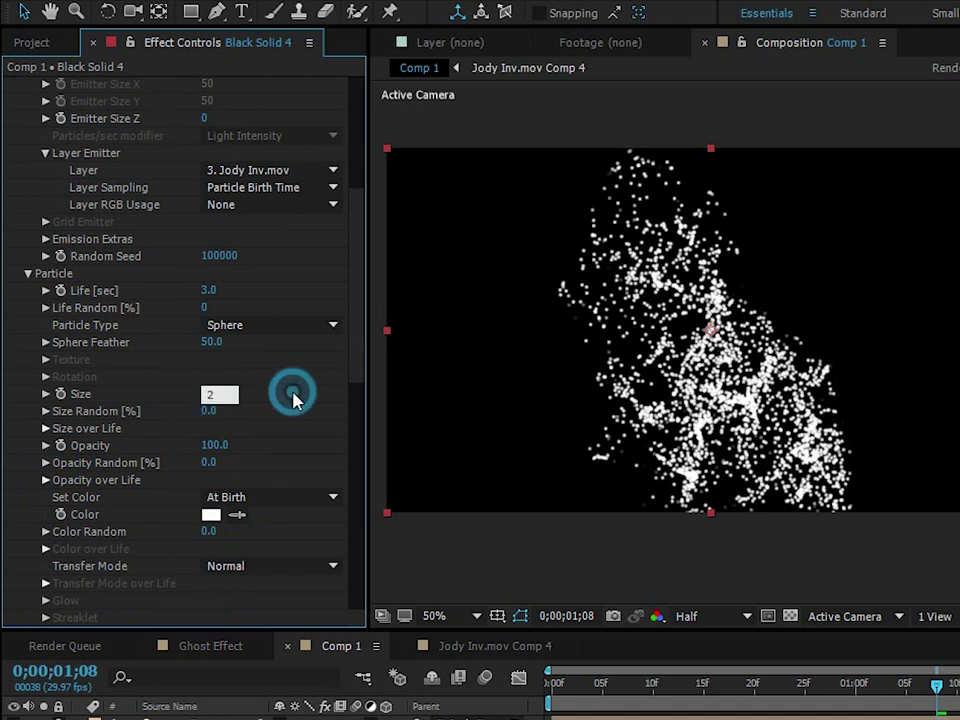
key(Return)
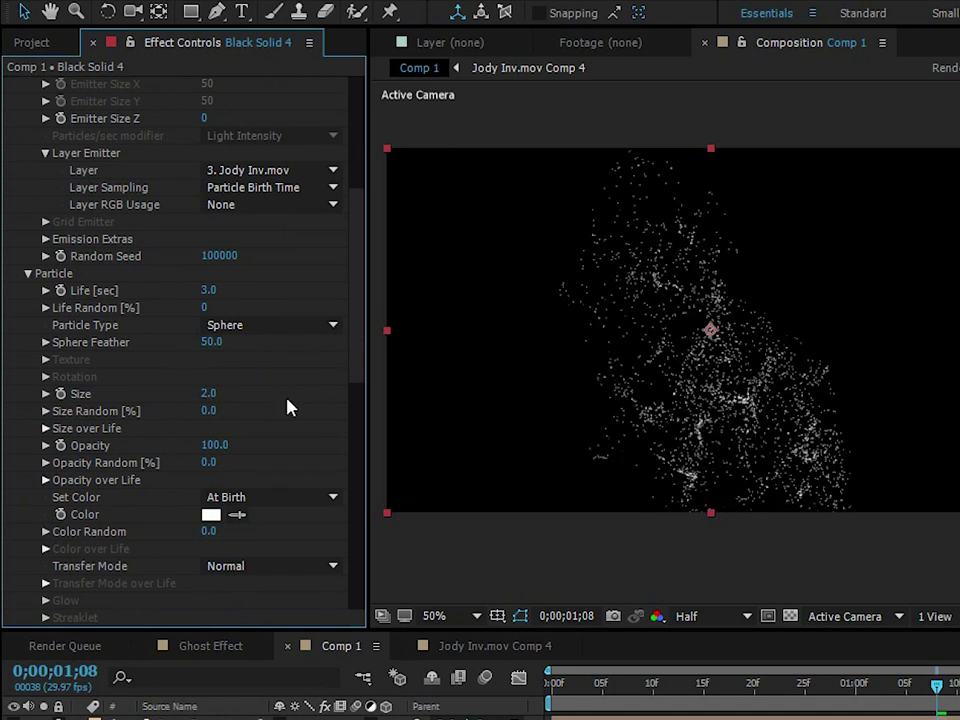
key(space)
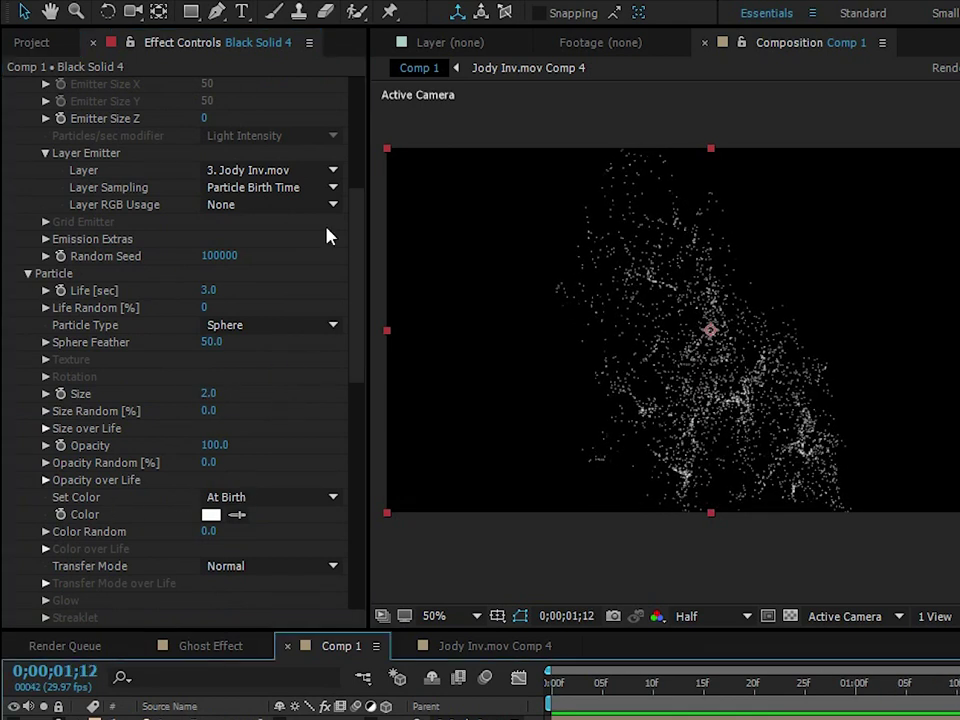
Change the particle Color to light blue and open the solid layer's blending mode choices.
drag(358, 344, 361, 358)
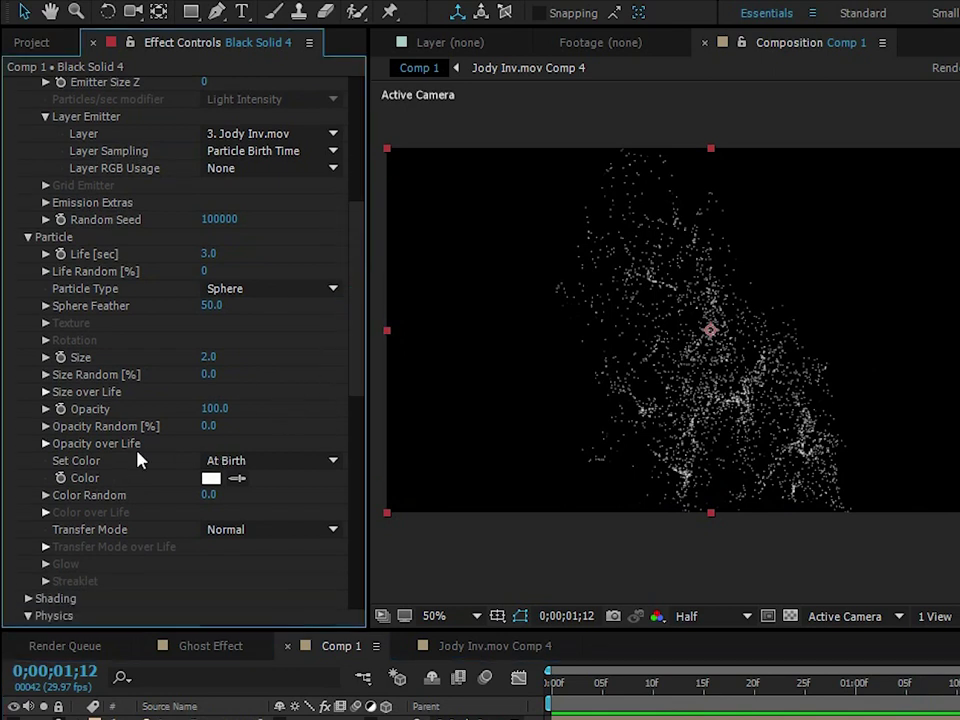
click(211, 479)
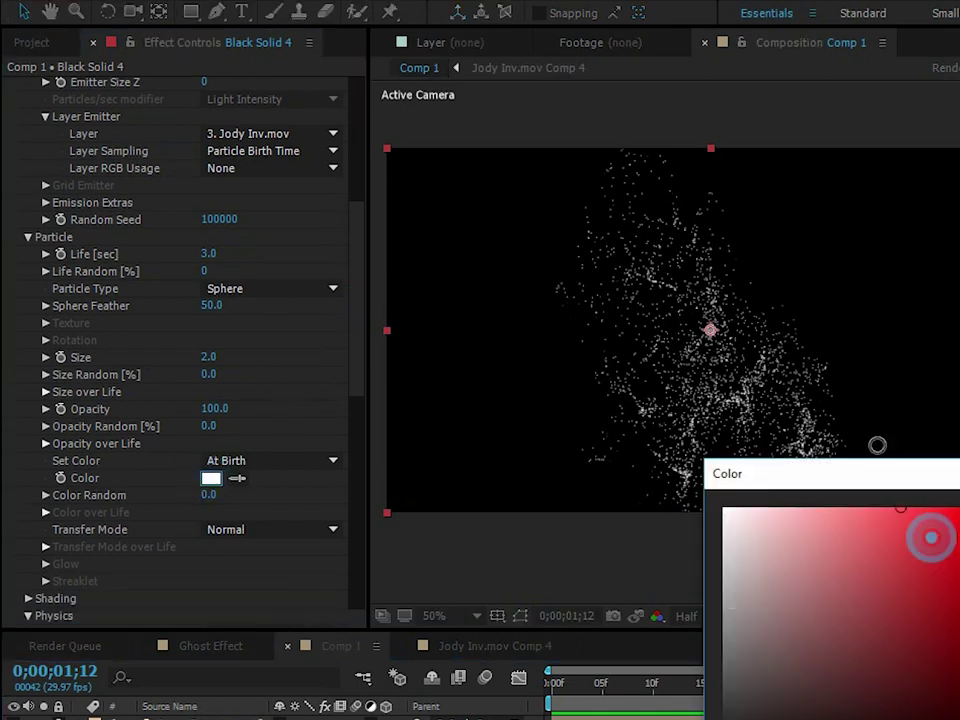
click(876, 508)
key(Return)
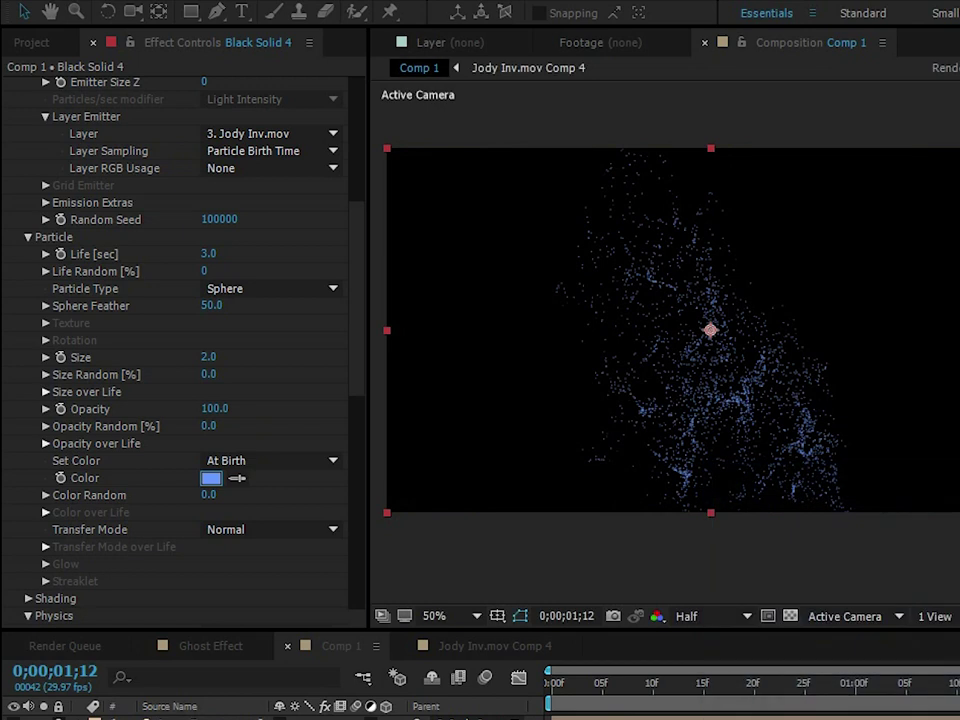
click(300, 719)
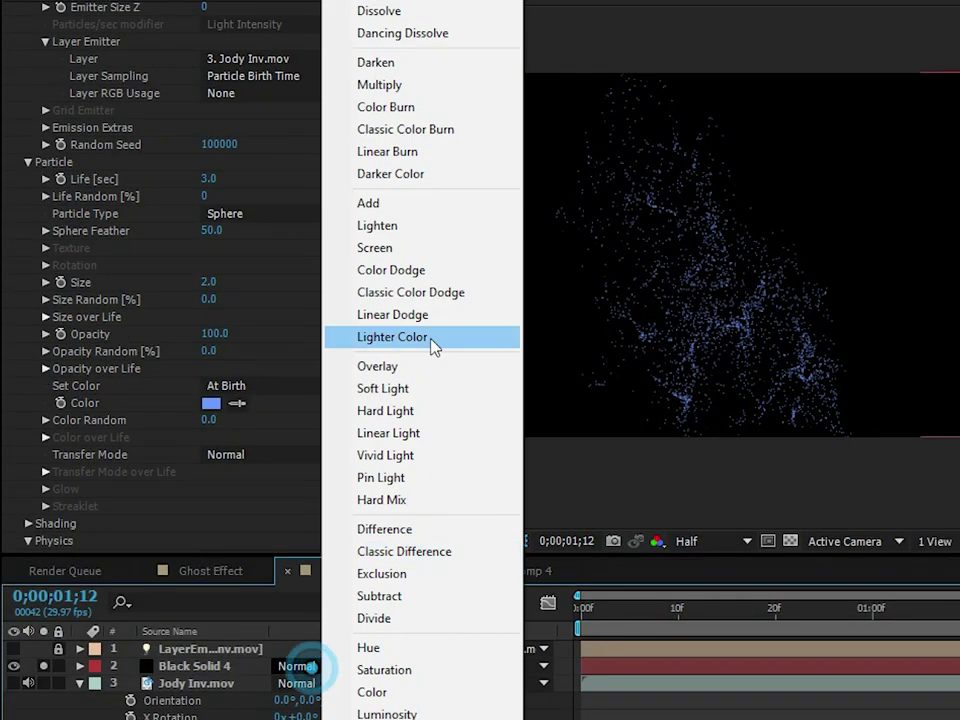
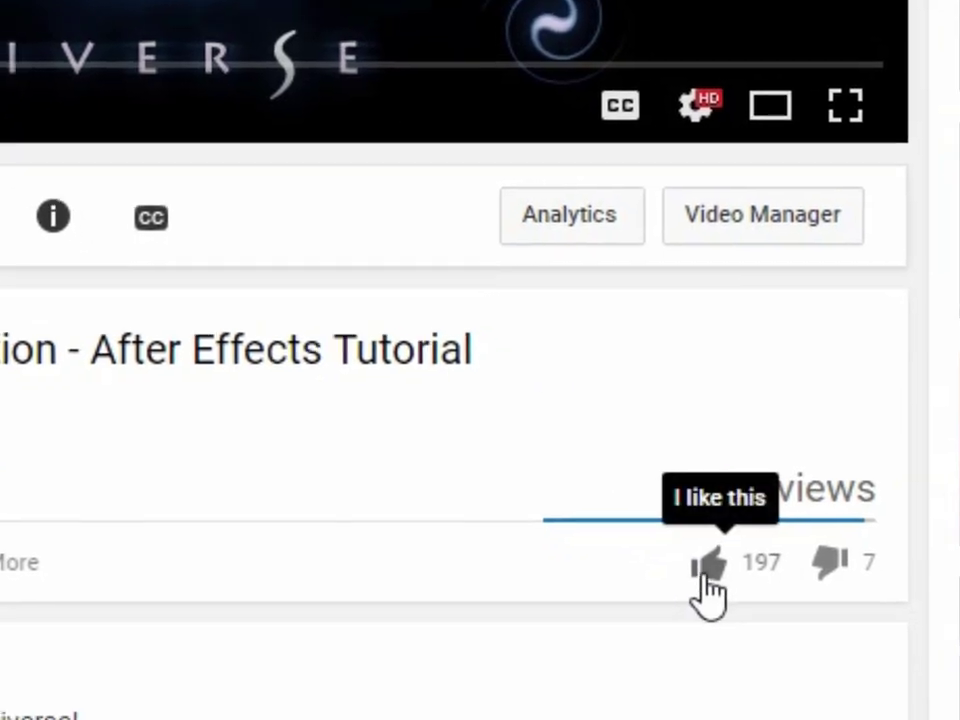
click(734, 592)
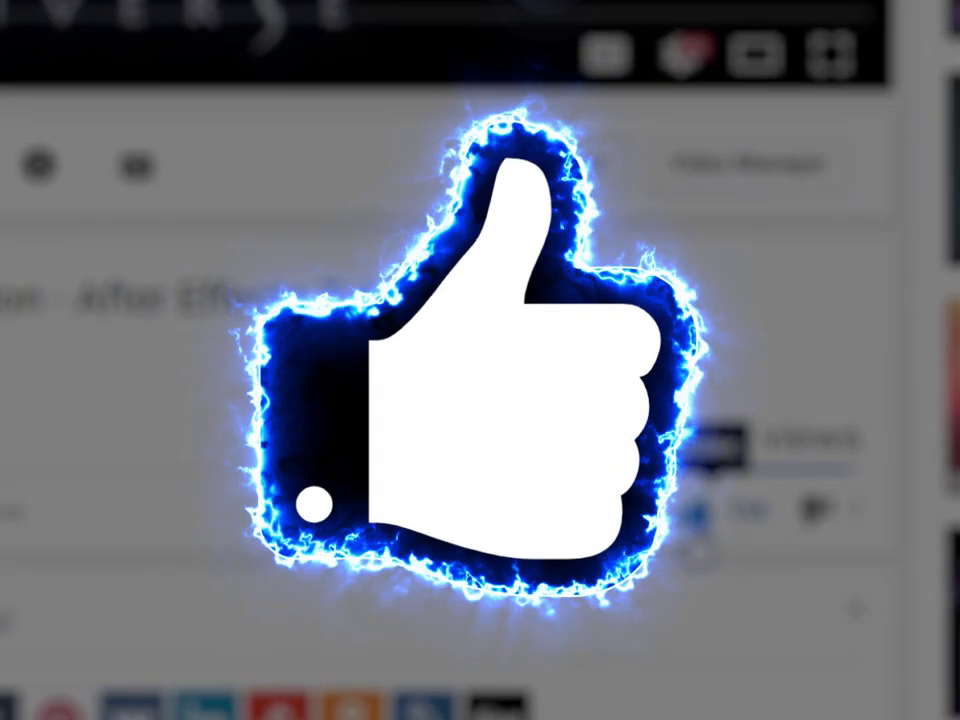